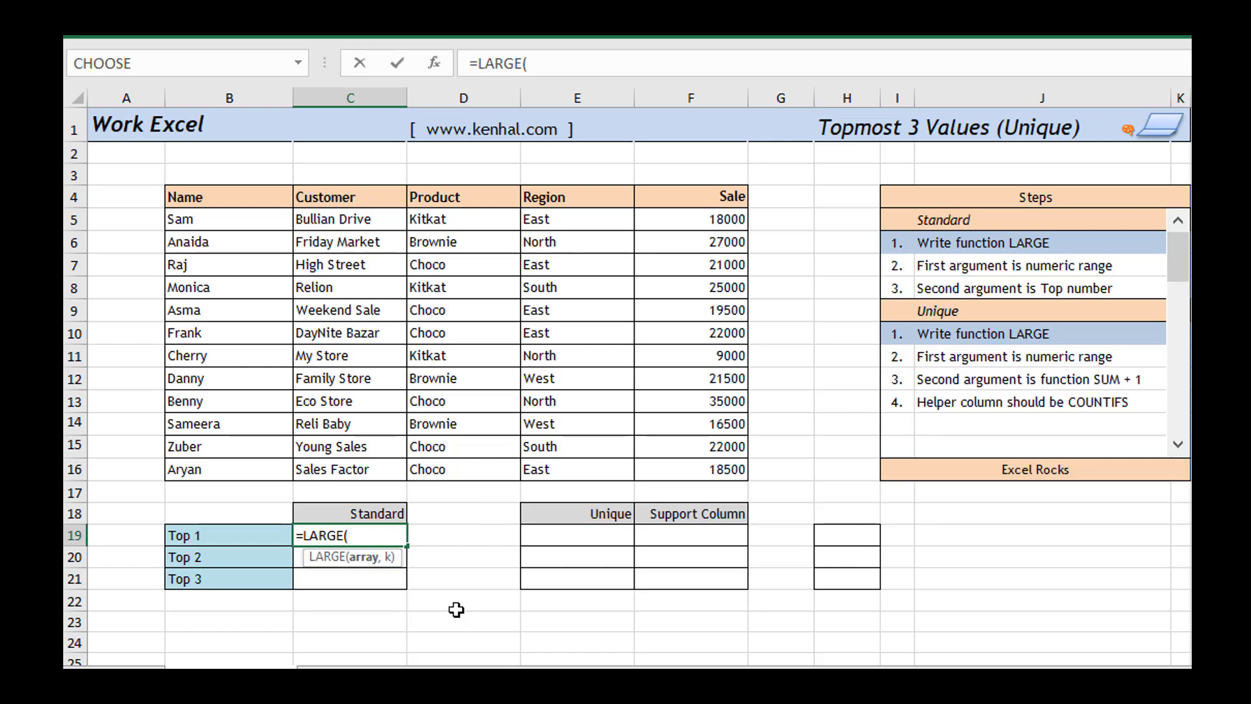
# Complete the Top 1 Standard formula in C19 as =LARGE($F$5:$F$16,1) and fill it down through C21
pyautogui.click(688, 469)
pyautogui.moveTo(688, 469); pyautogui.dragTo(674, 222)
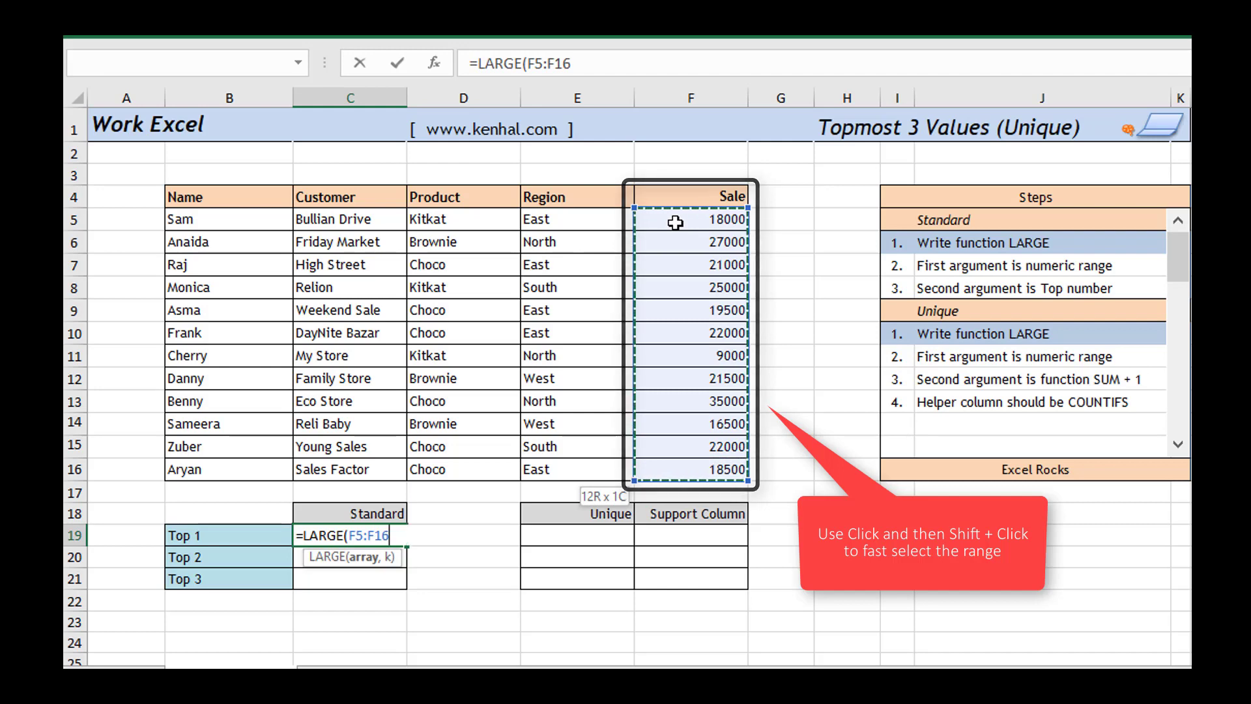
pyautogui.press('F4')
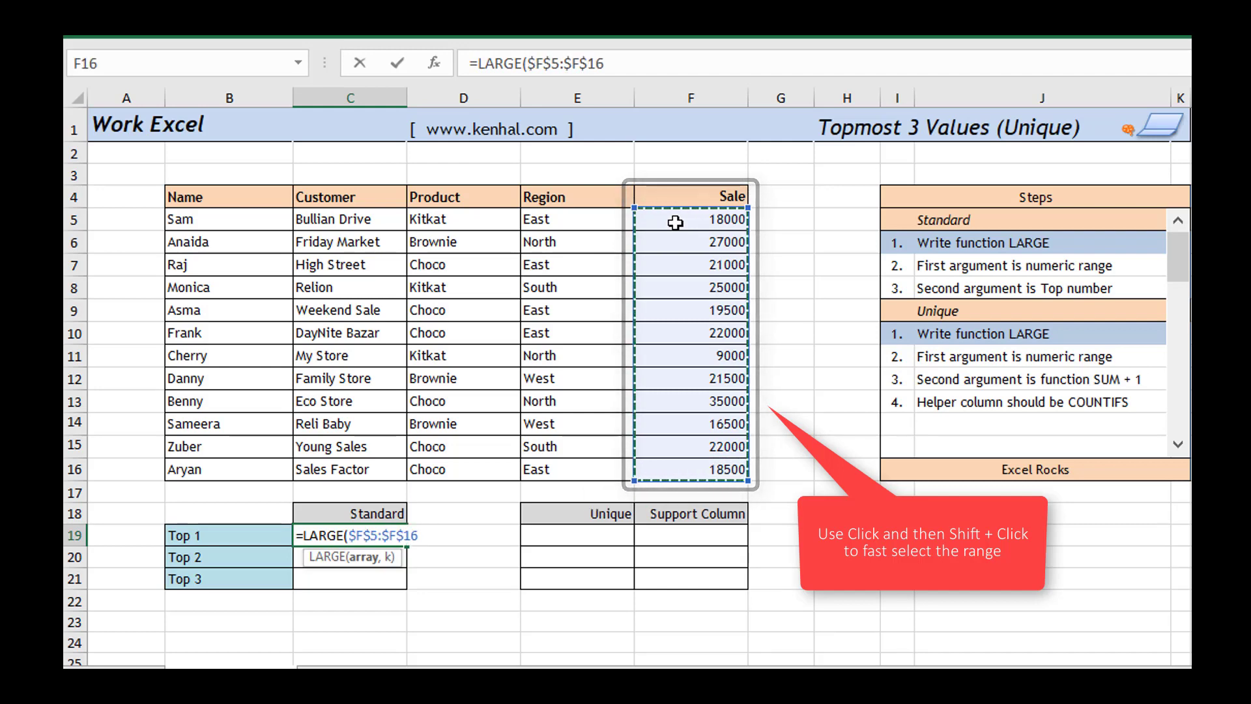
pyautogui.write(',')
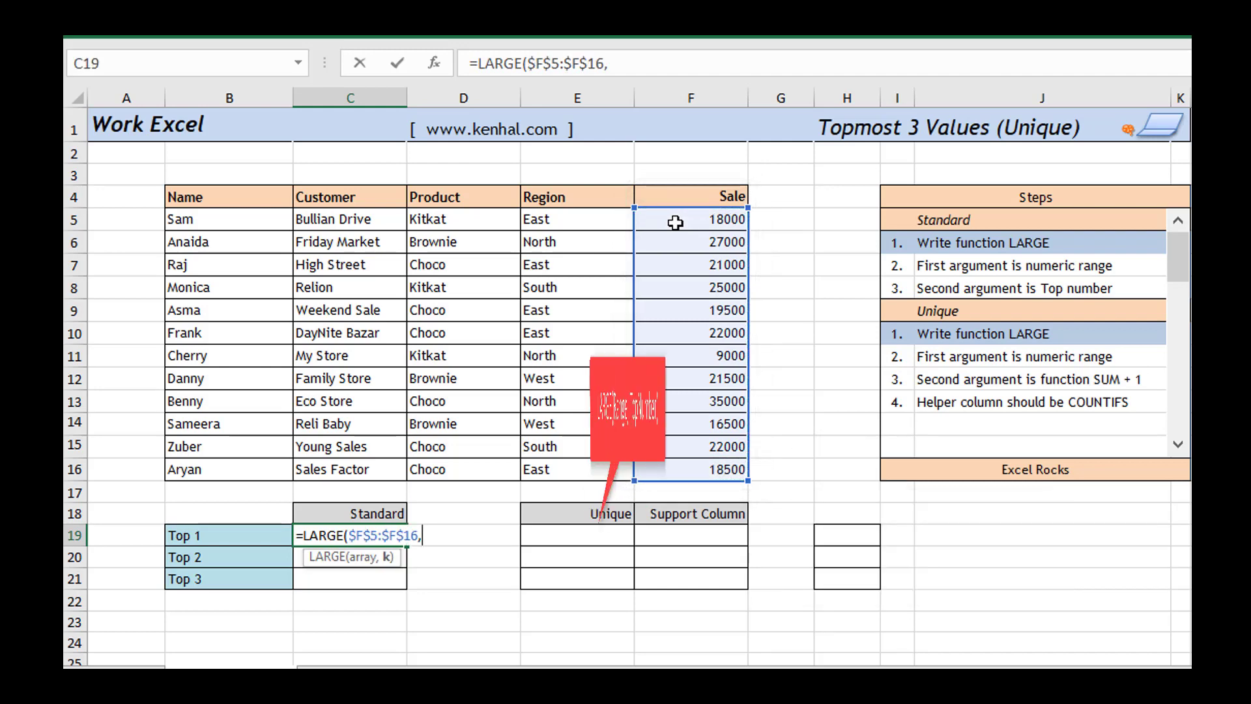
pyautogui.write('1')
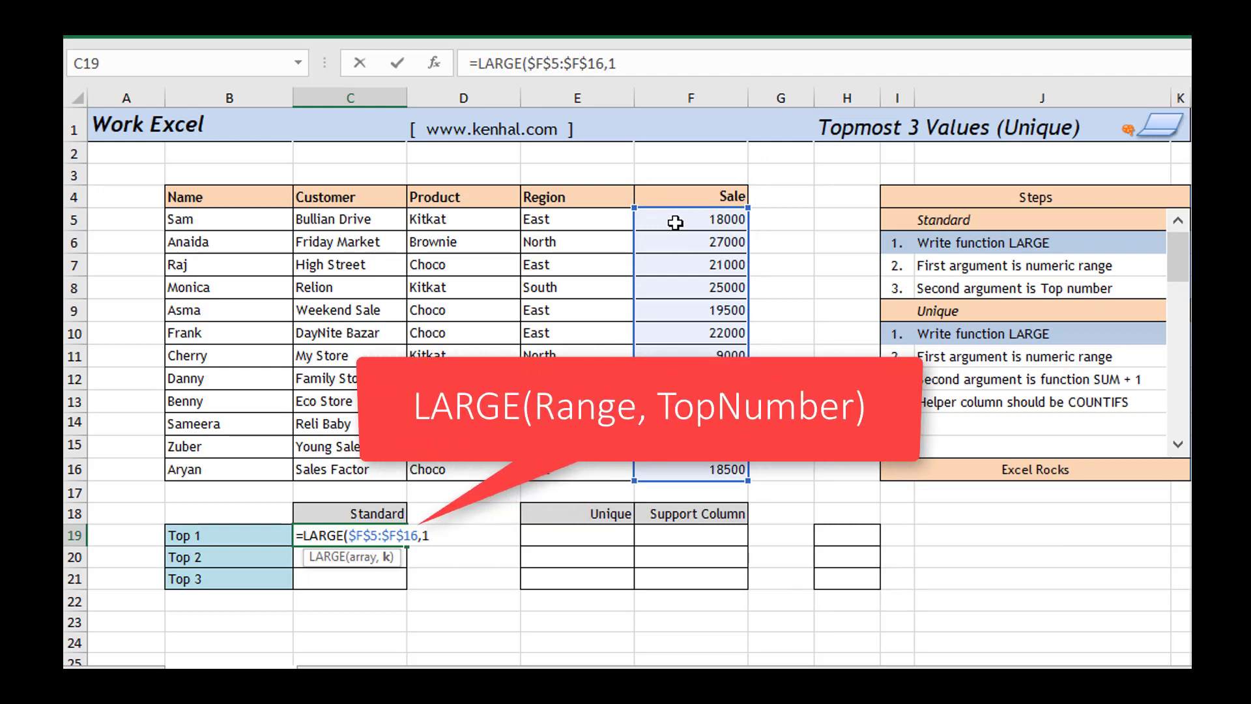
pyautogui.write(')')
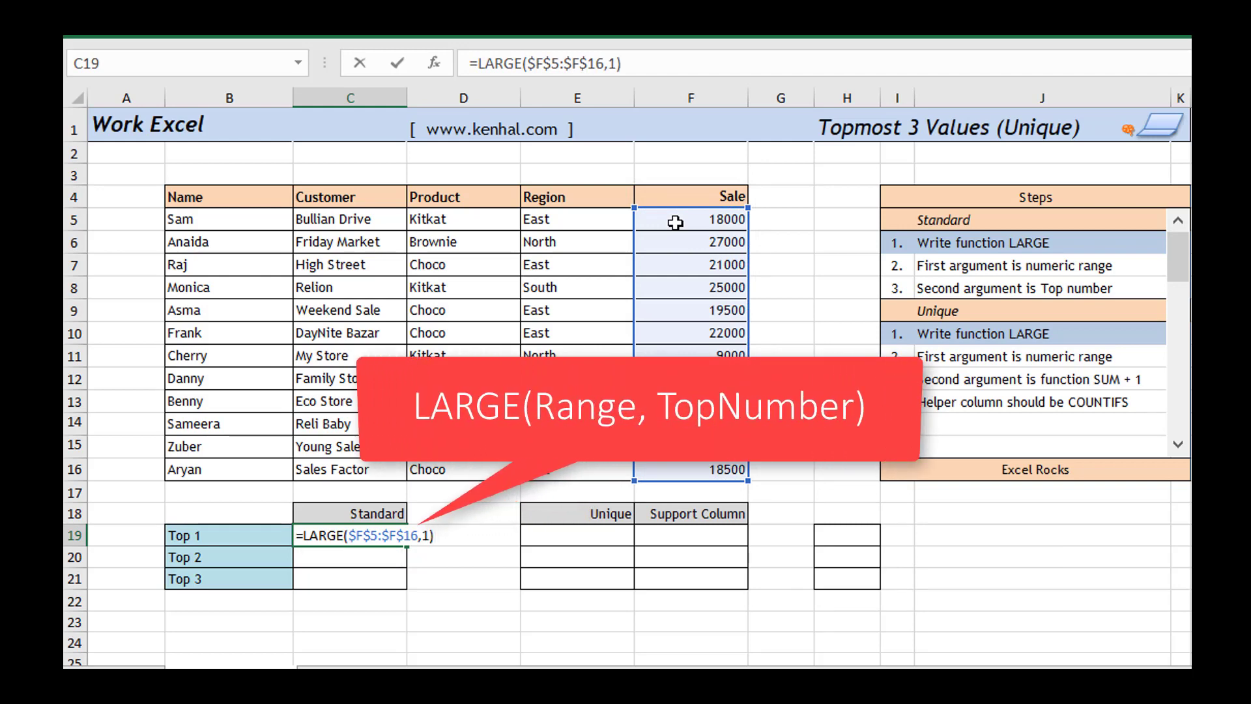
pyautogui.press('Return')
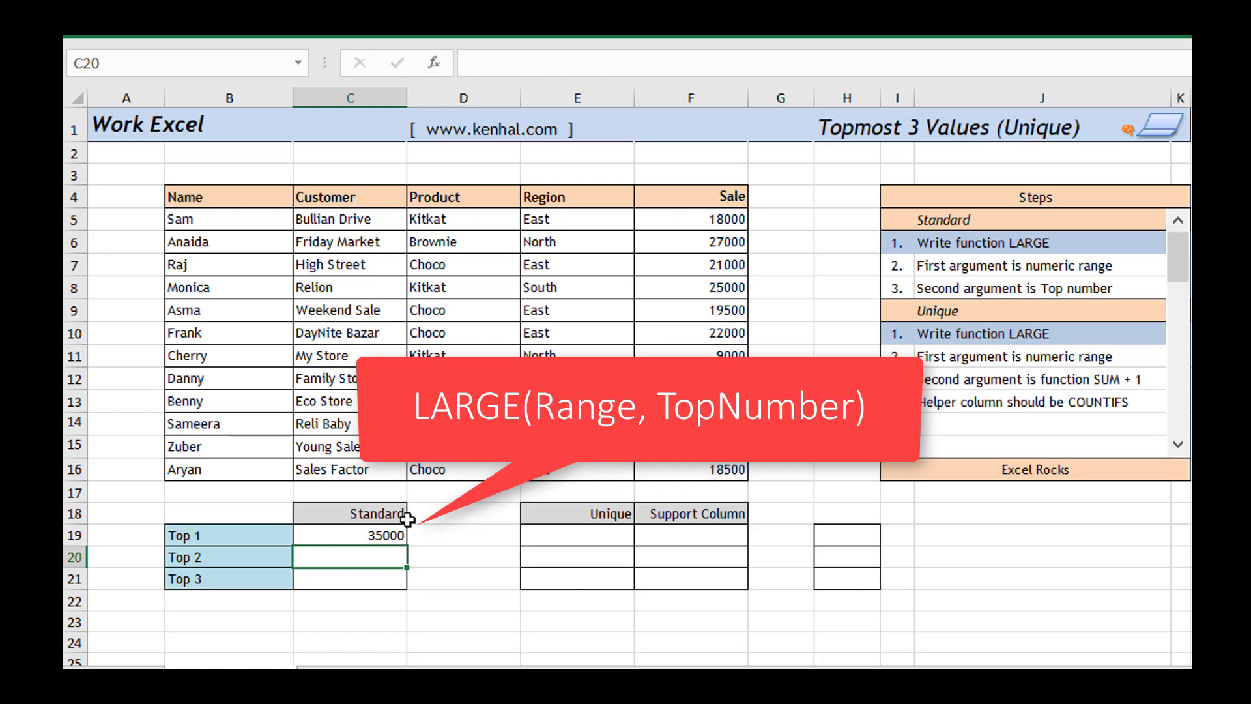
pyautogui.click(335, 538)
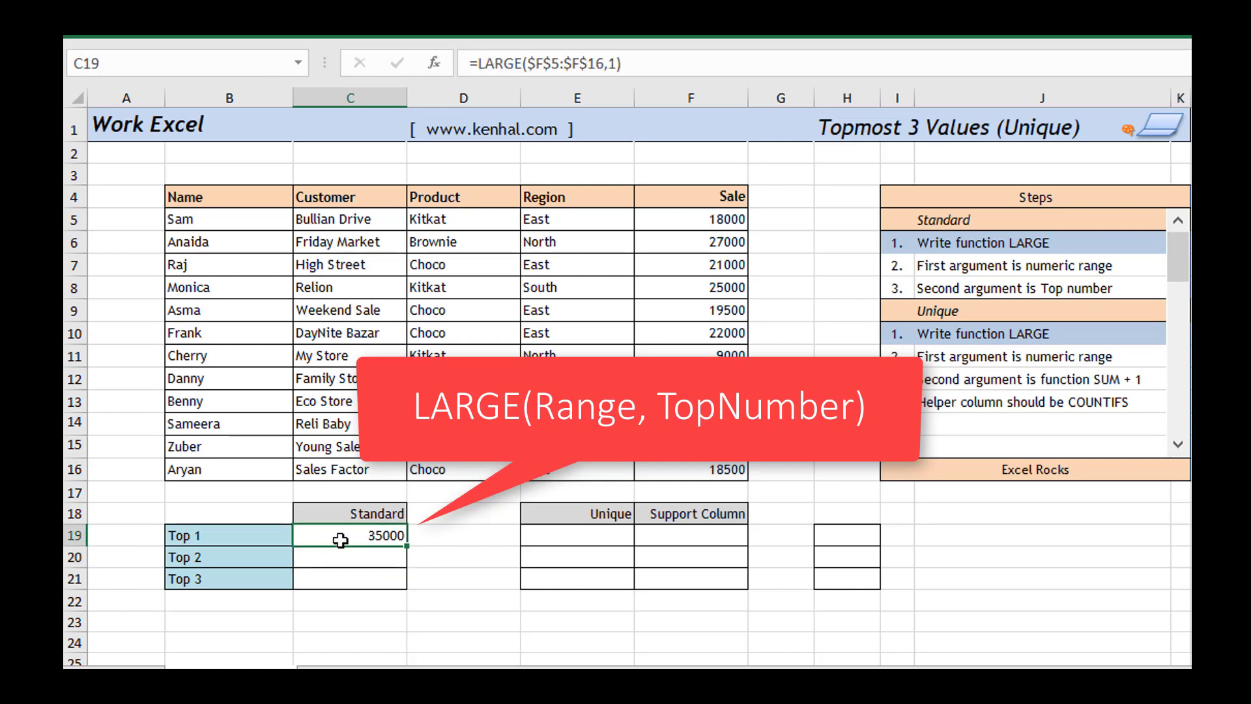
pyautogui.doubleClick(406, 549)
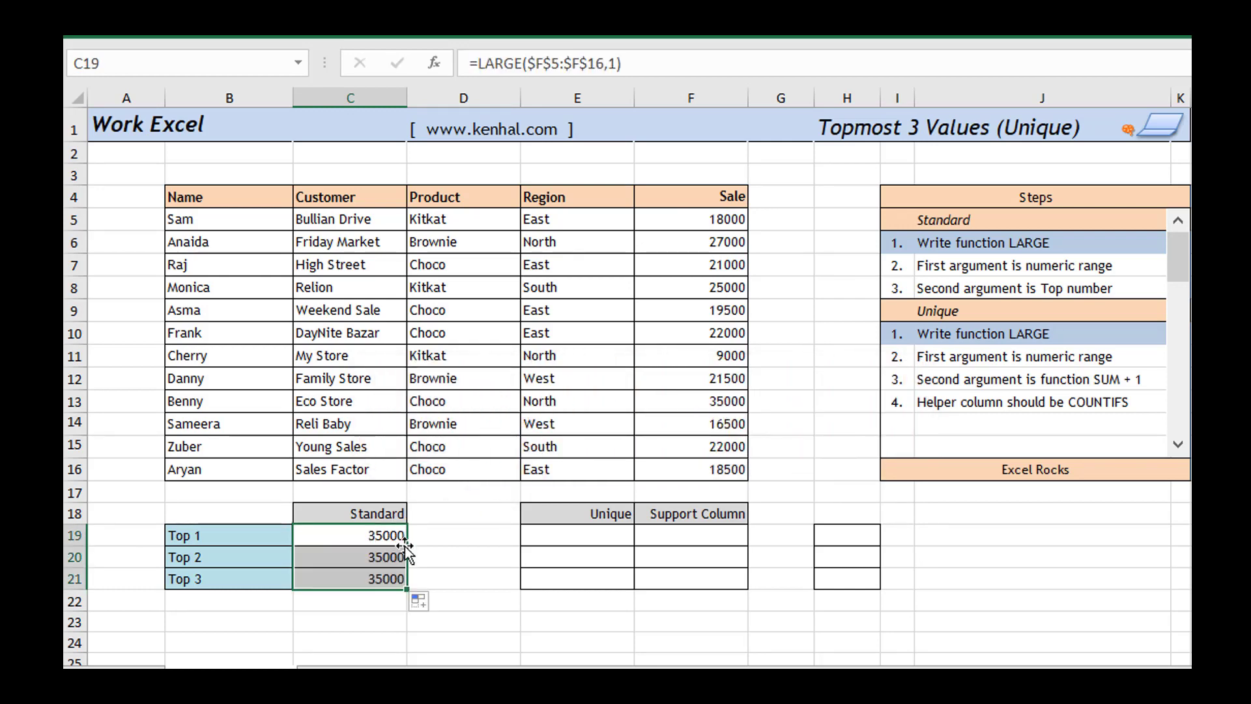
# Change the rank argument of the Top 2 formula in C20 to 2
pyautogui.click(358, 558)
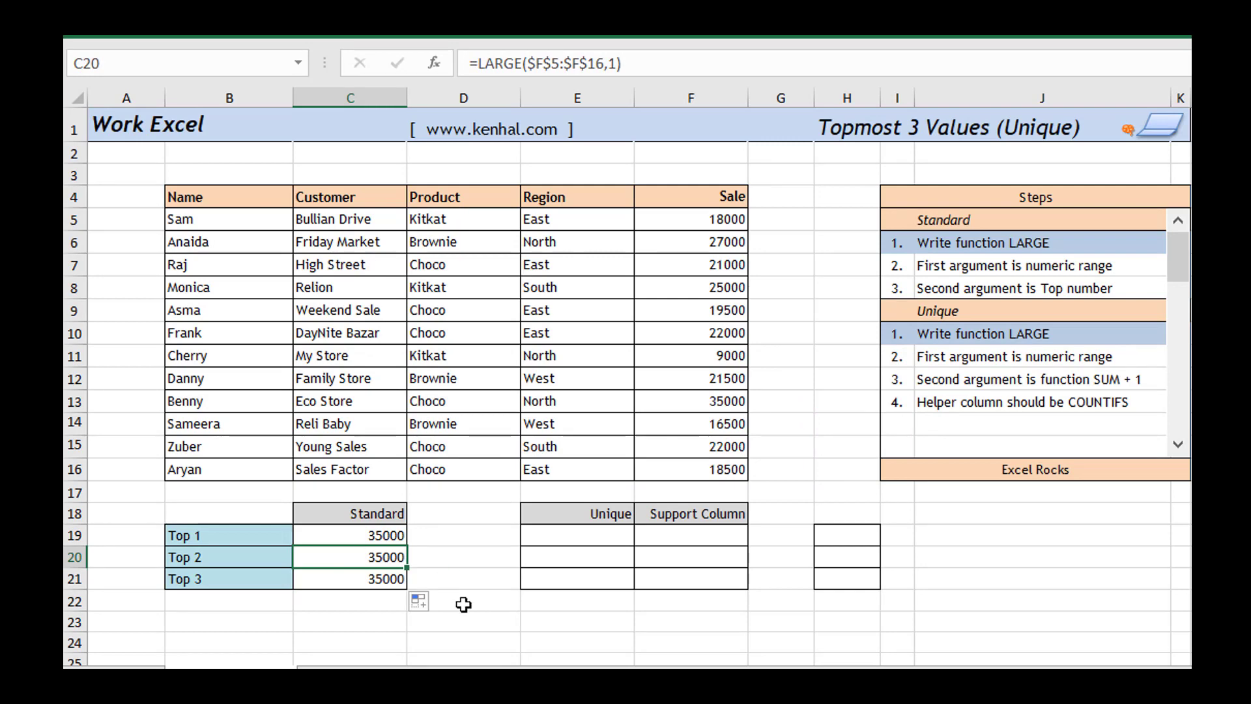
pyautogui.press('F2')
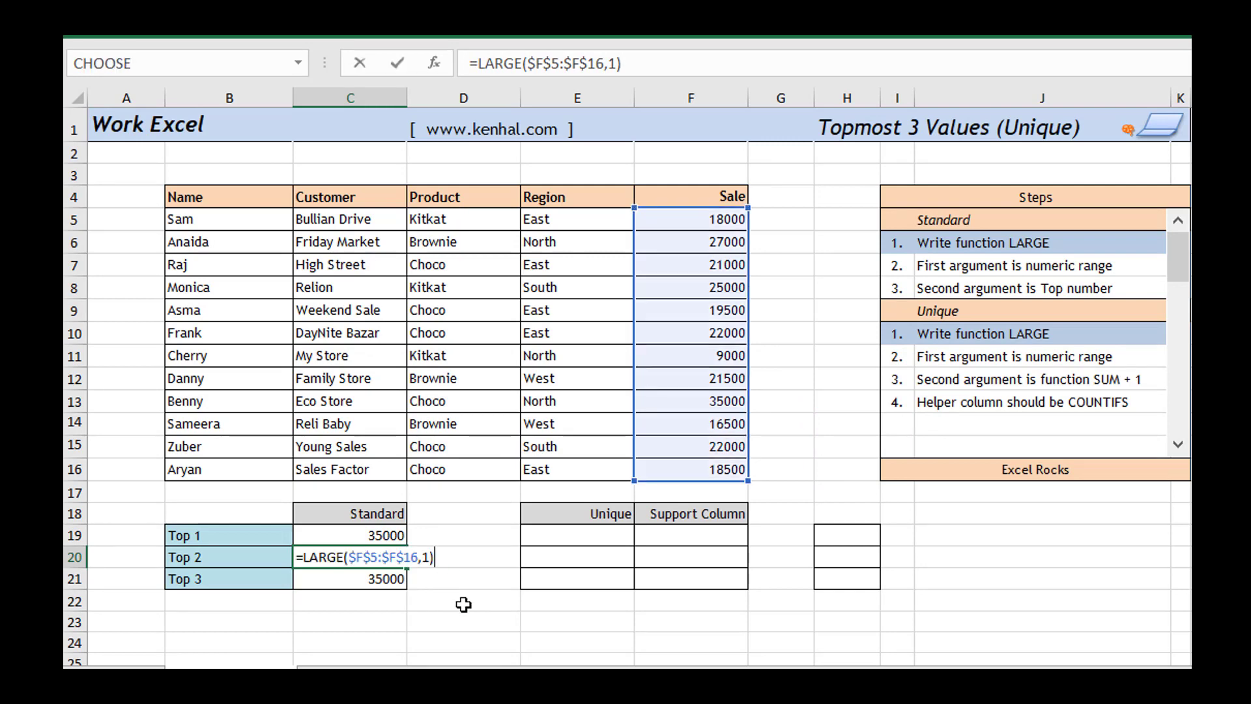
pyautogui.press('Left')
pyautogui.press('BackSpace')
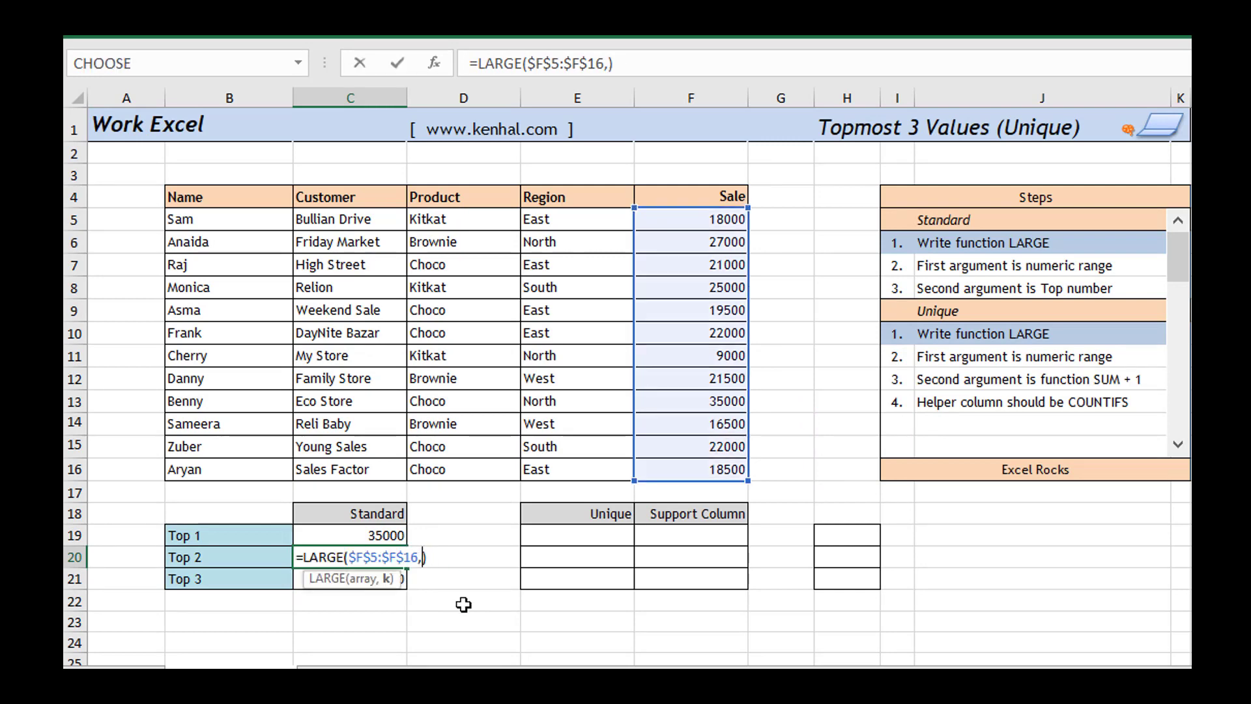
pyautogui.write('2')
pyautogui.press('Return')
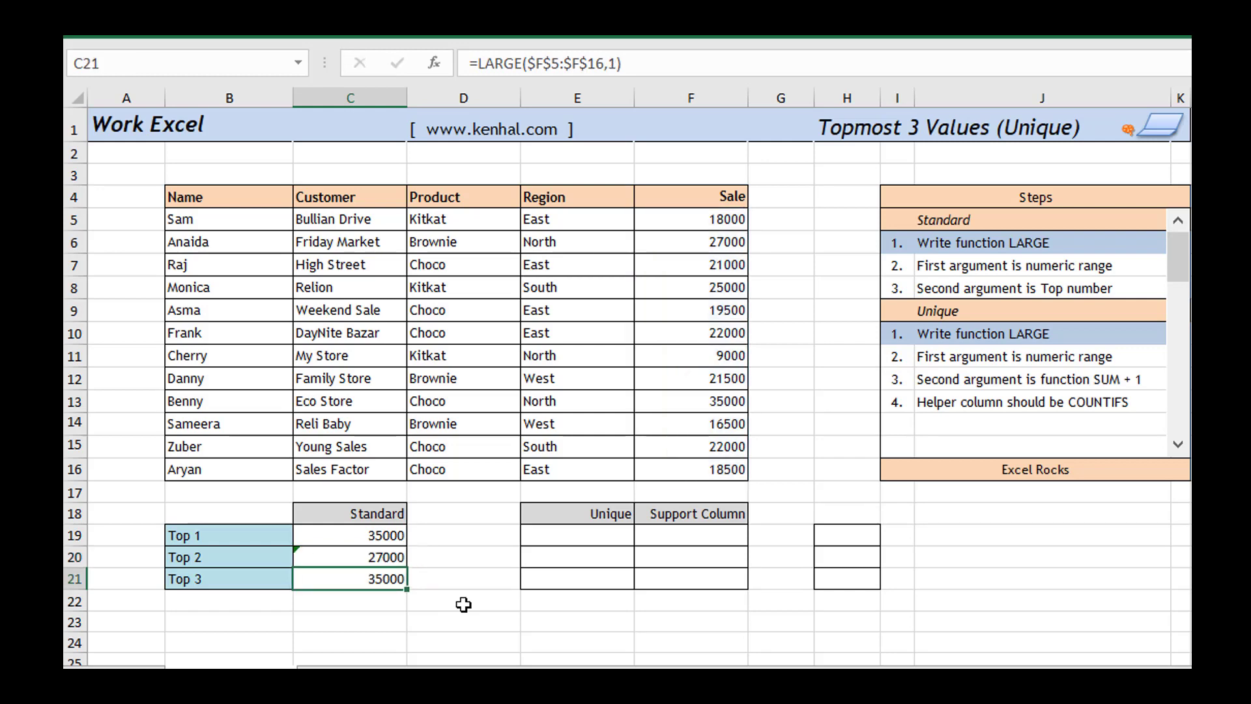
# Change the rank argument of the Top 3 formula in C21 to 3
pyautogui.press('F2')
pyautogui.press('Left')
pyautogui.press('BackSpace')
pyautogui.write('3')
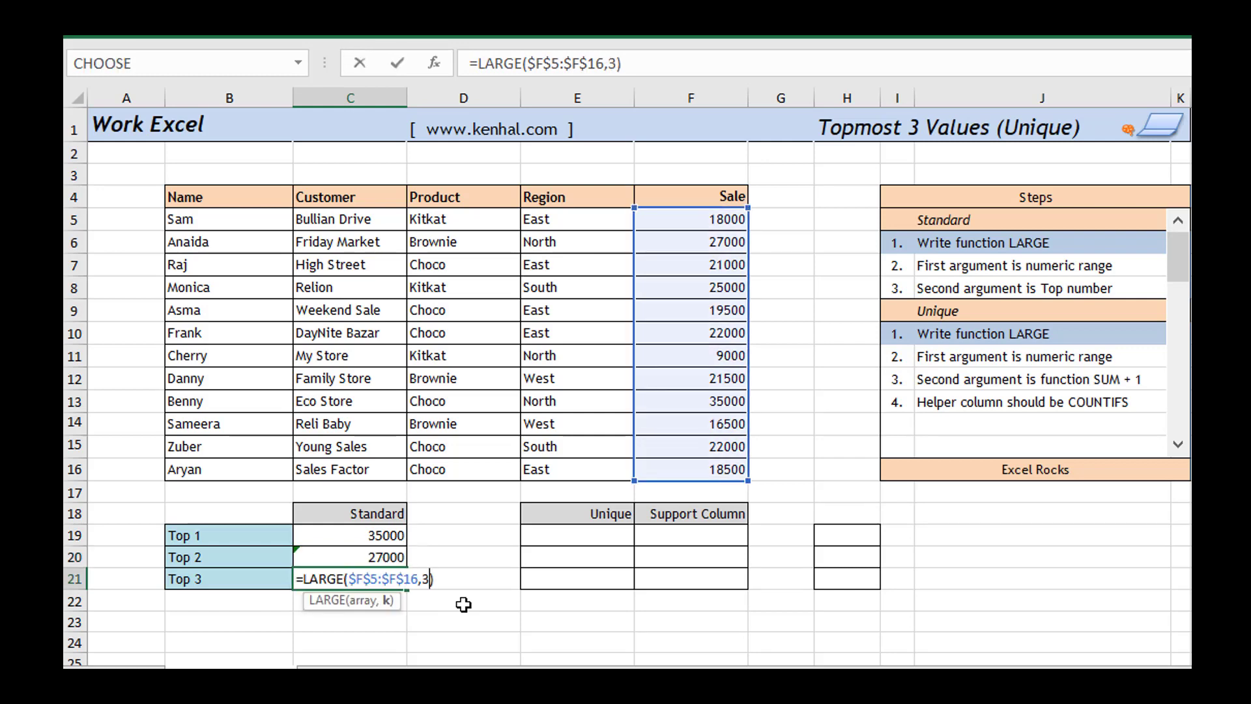
pyautogui.hotkey('ctrl', 'Return')
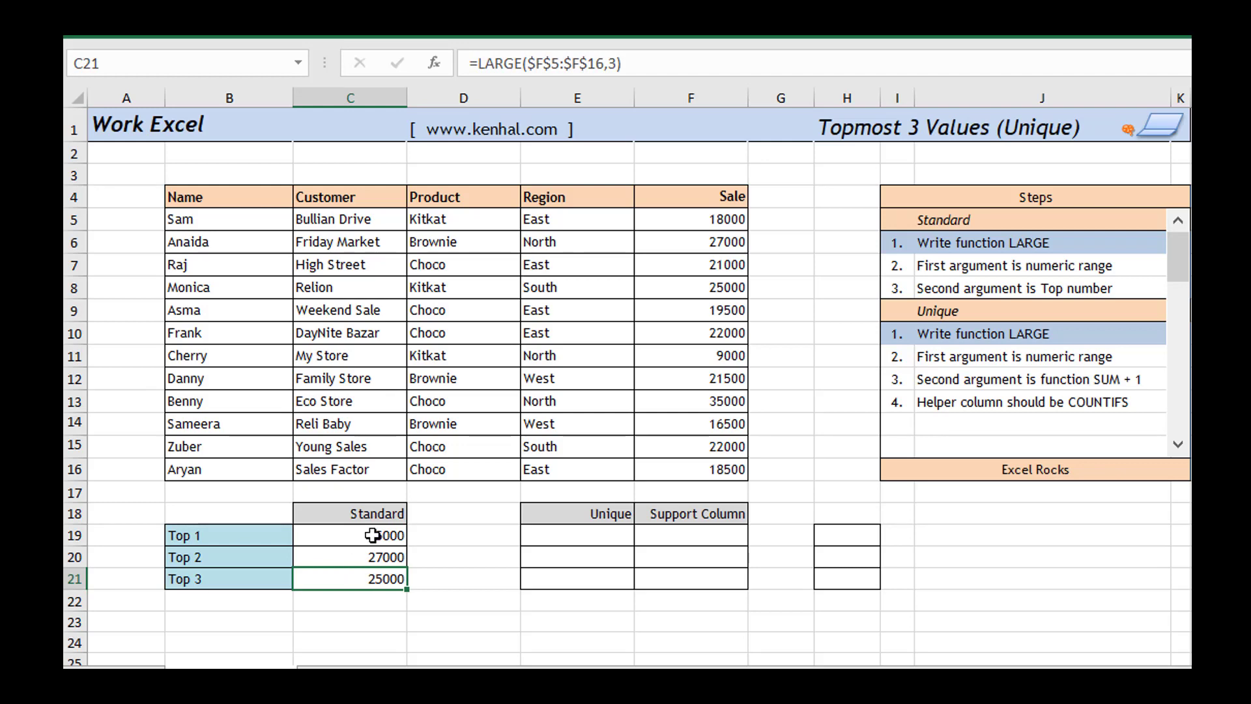
# Enter the reference values 35000, 27000 and 25000 in cells H19, H20 and H21
pyautogui.click(846, 536)
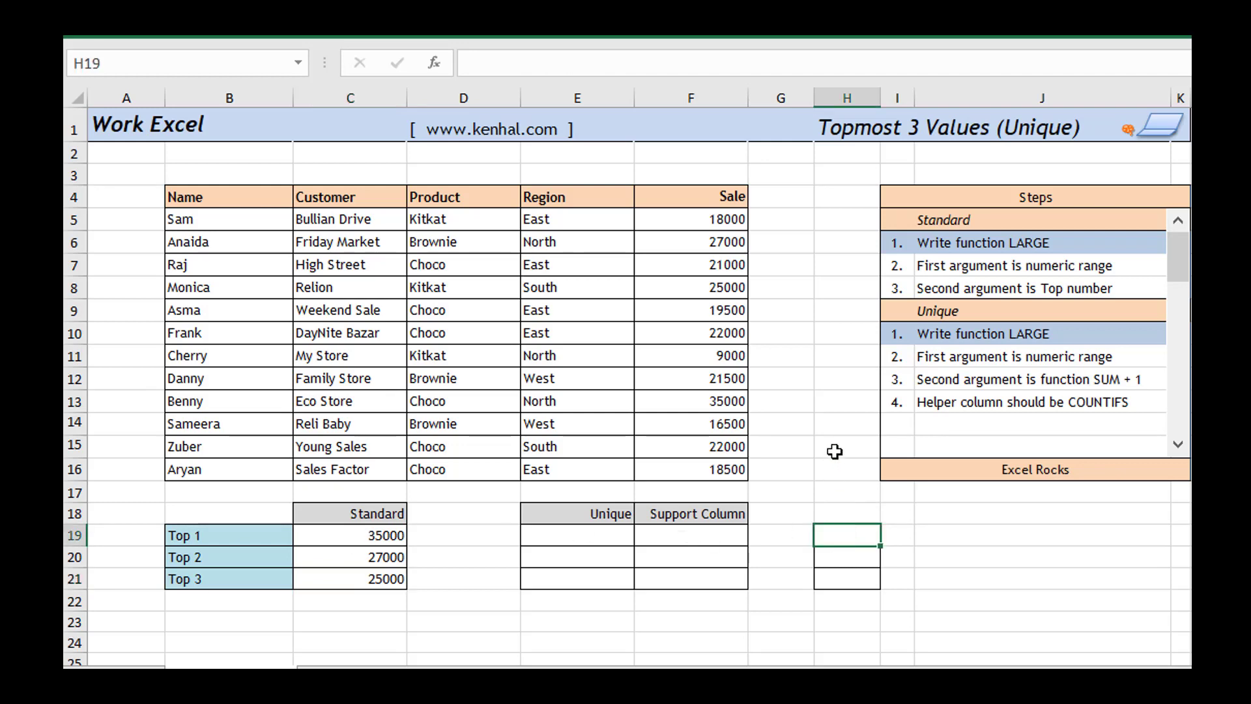
pyautogui.write('35000')
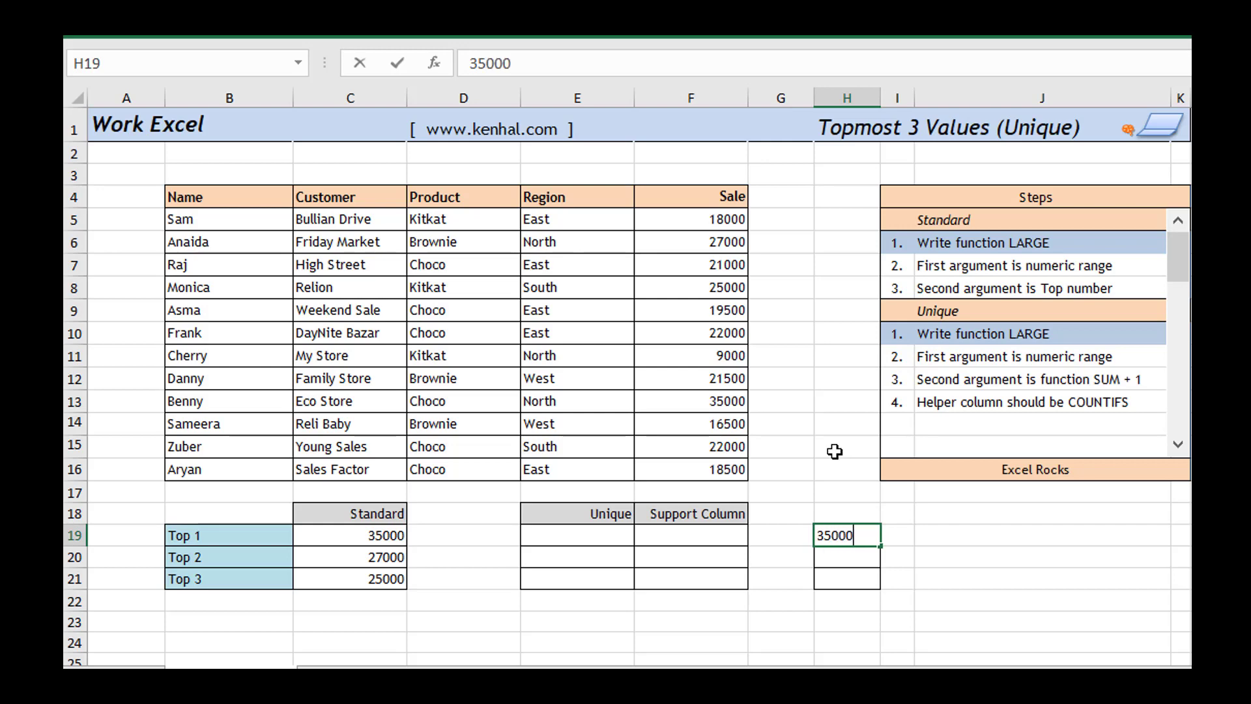
pyautogui.press('Return')
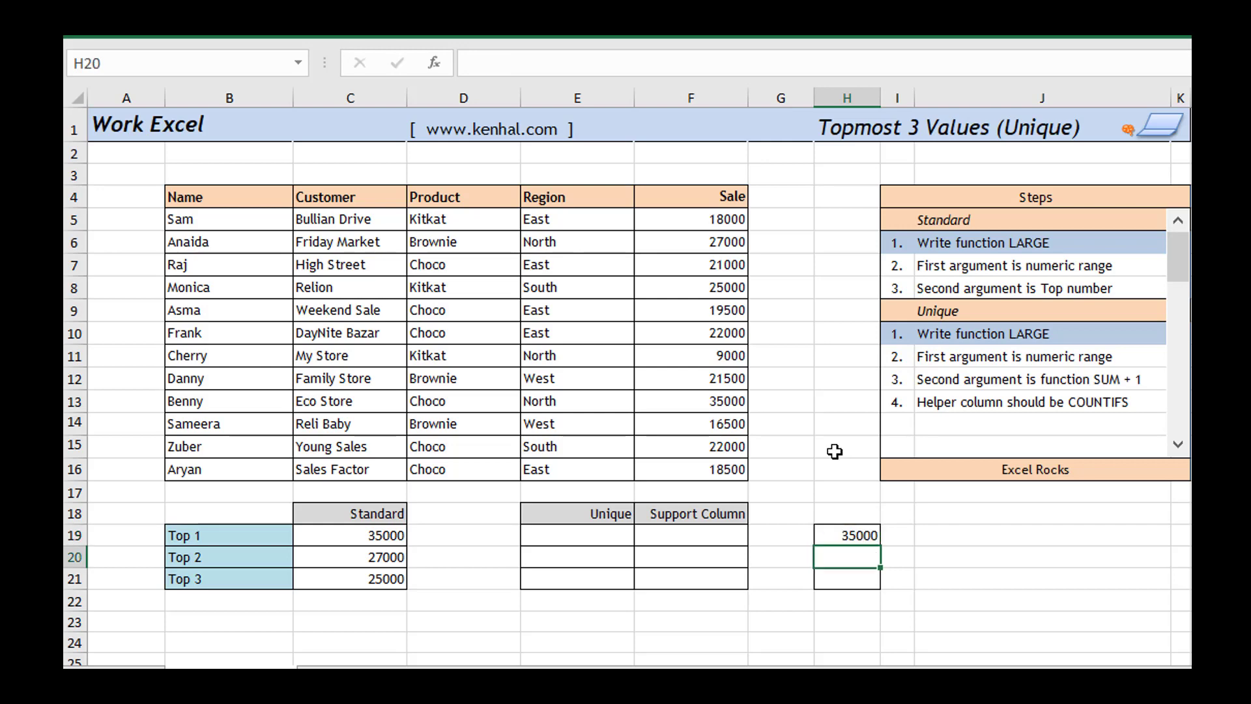
pyautogui.write('27000')
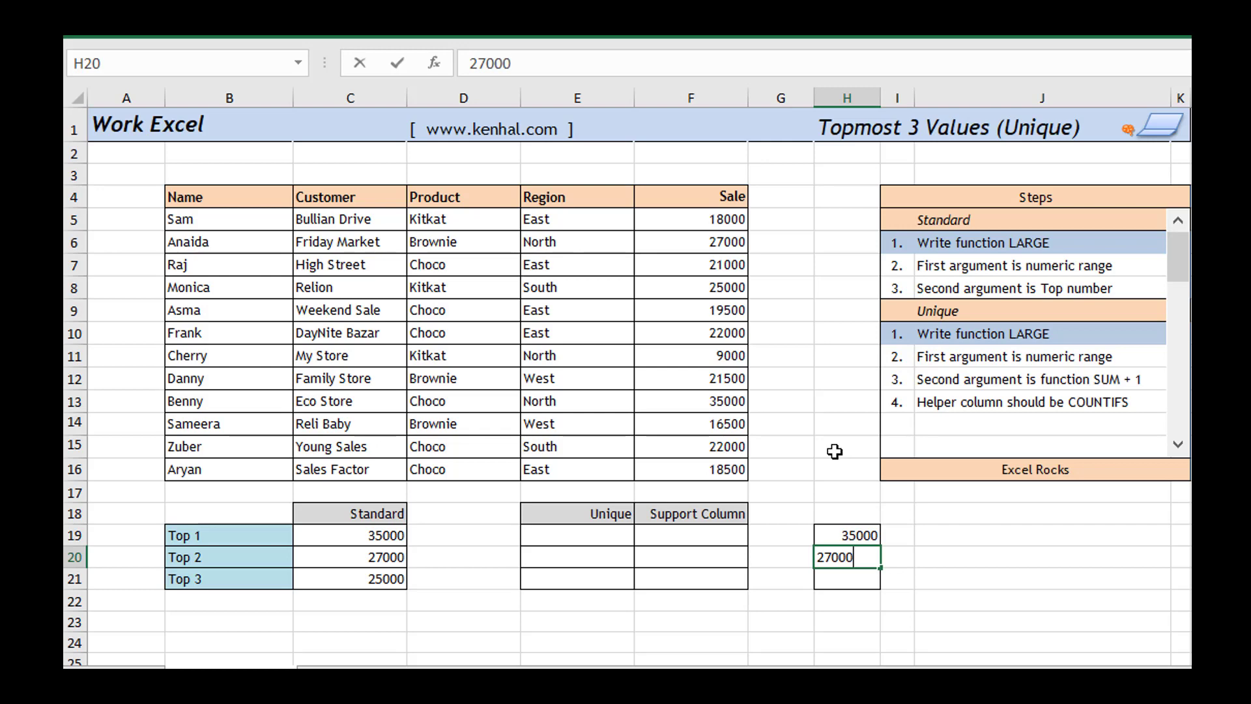
pyautogui.press('Return')
pyautogui.write('25')
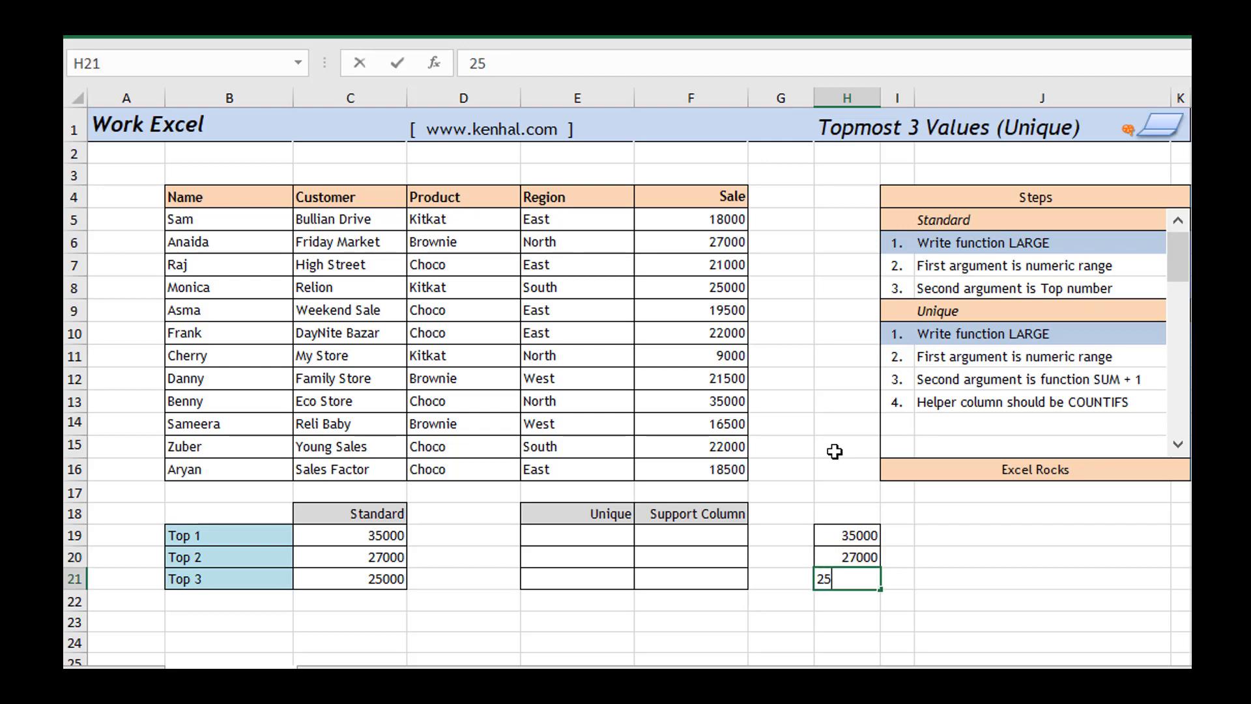
pyautogui.write('000')
pyautogui.press('Return')
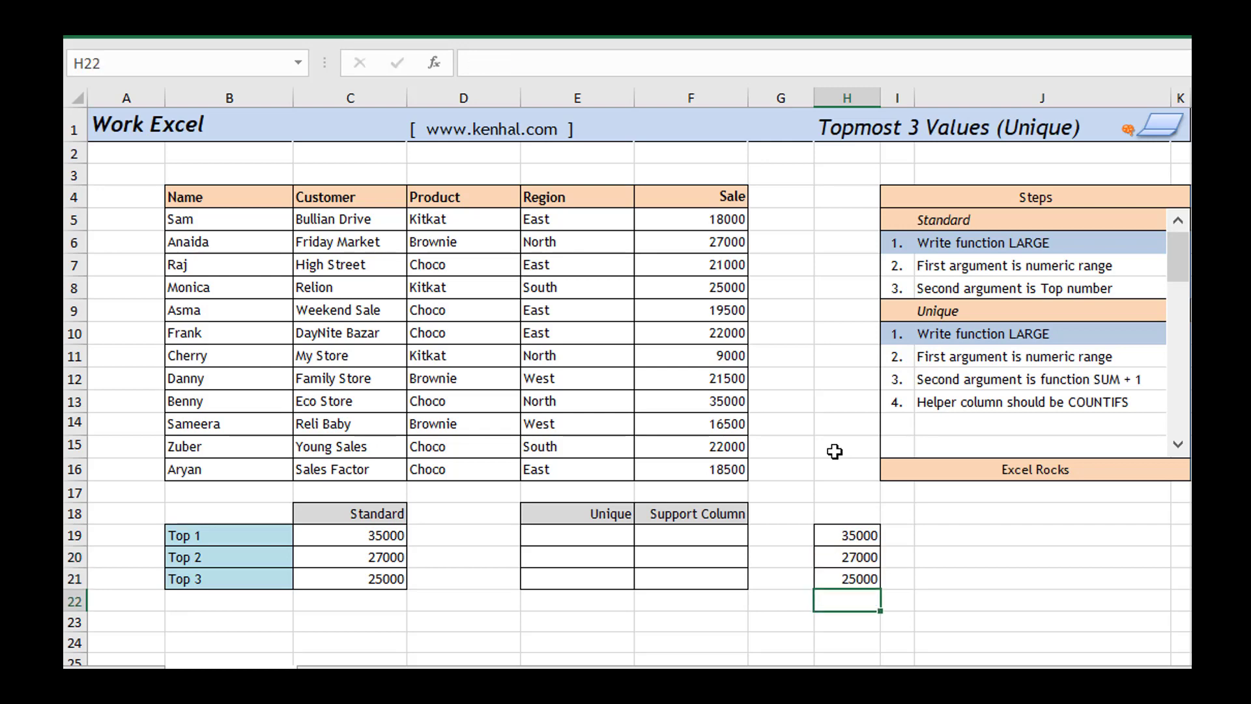
# Change the Reli Baby sale in F14 to 35000 to create a duplicate top value
pyautogui.click(345, 531)
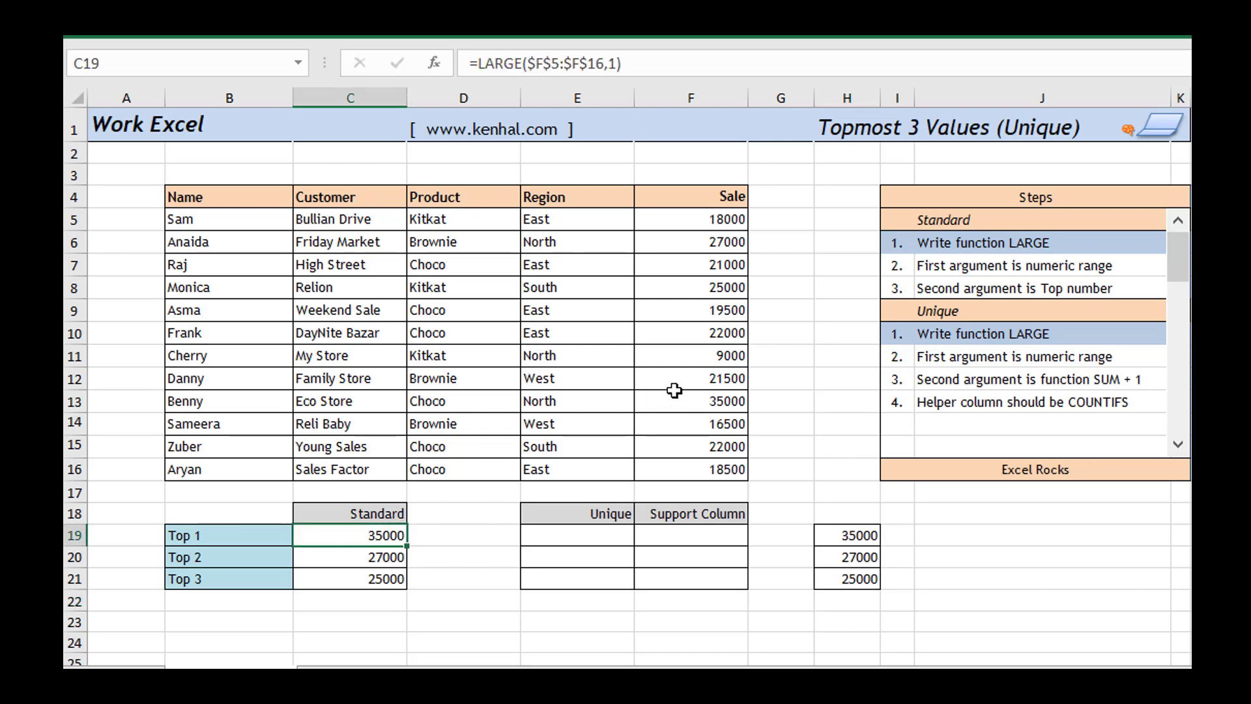
pyautogui.click(685, 424)
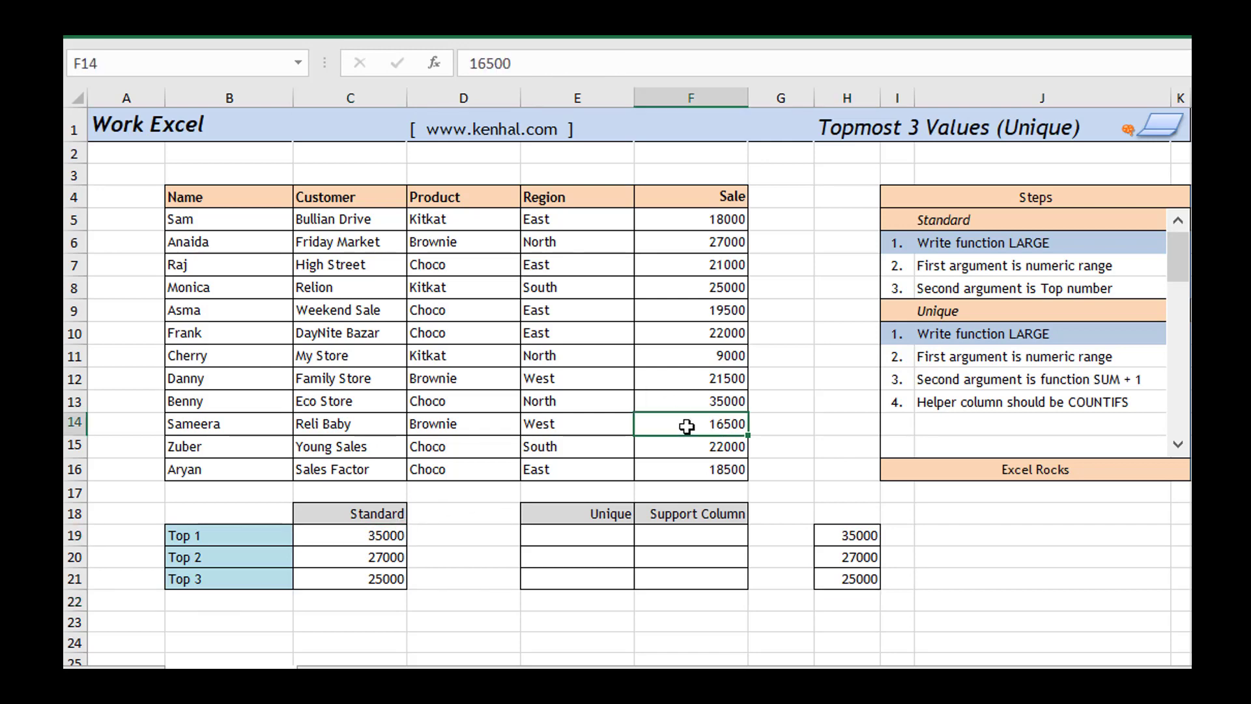
pyautogui.write('35000')
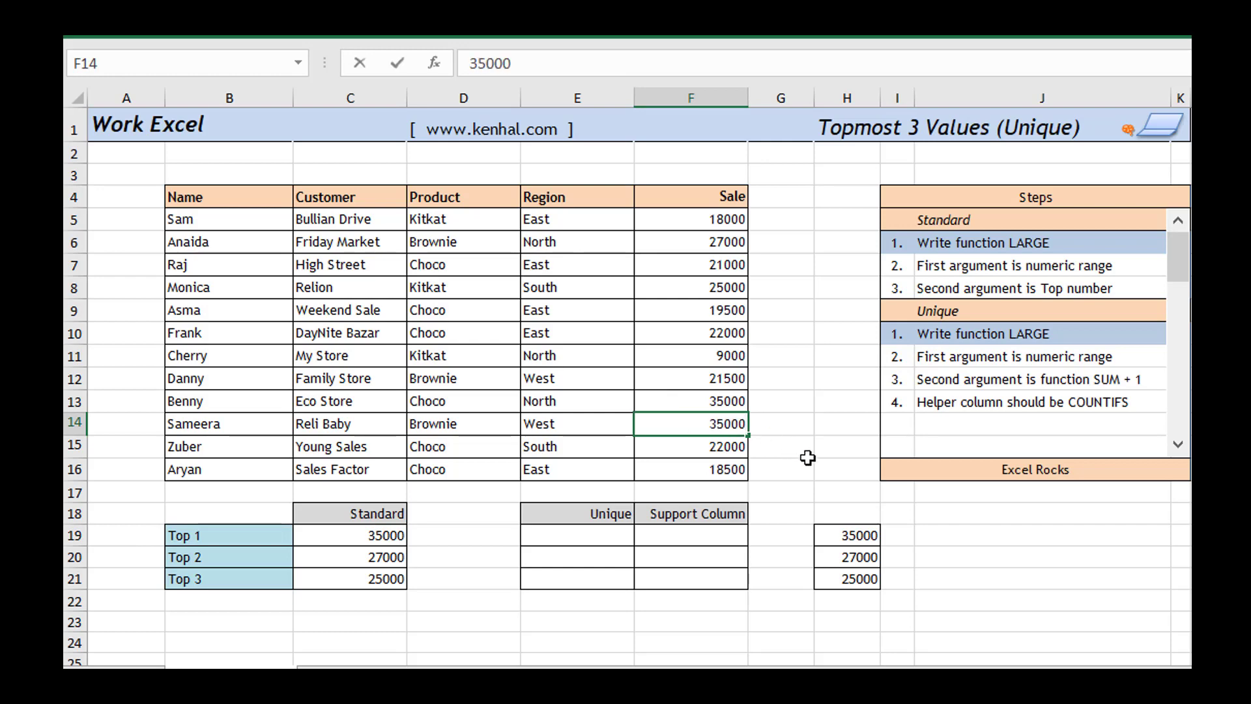
pyautogui.press('Return')
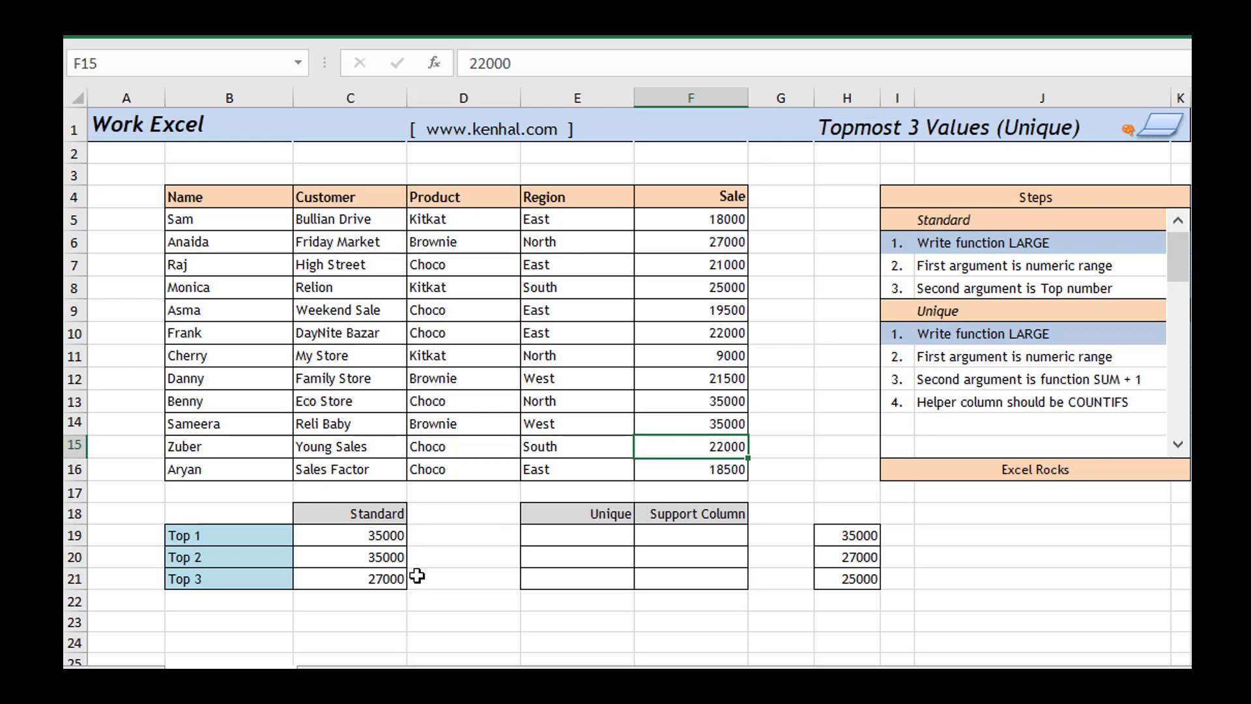
# Set the My Store and Family Store sales in F11 and F12 to 27000 each
pyautogui.click(695, 245)
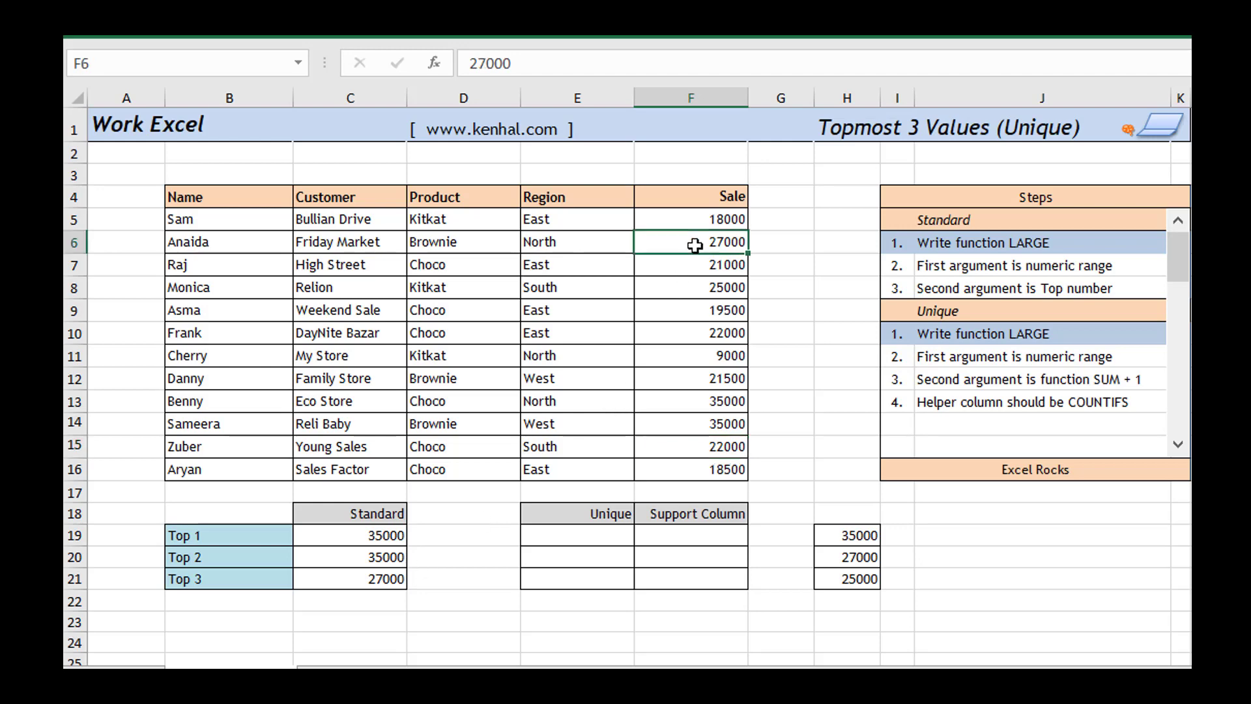
pyautogui.click(686, 351)
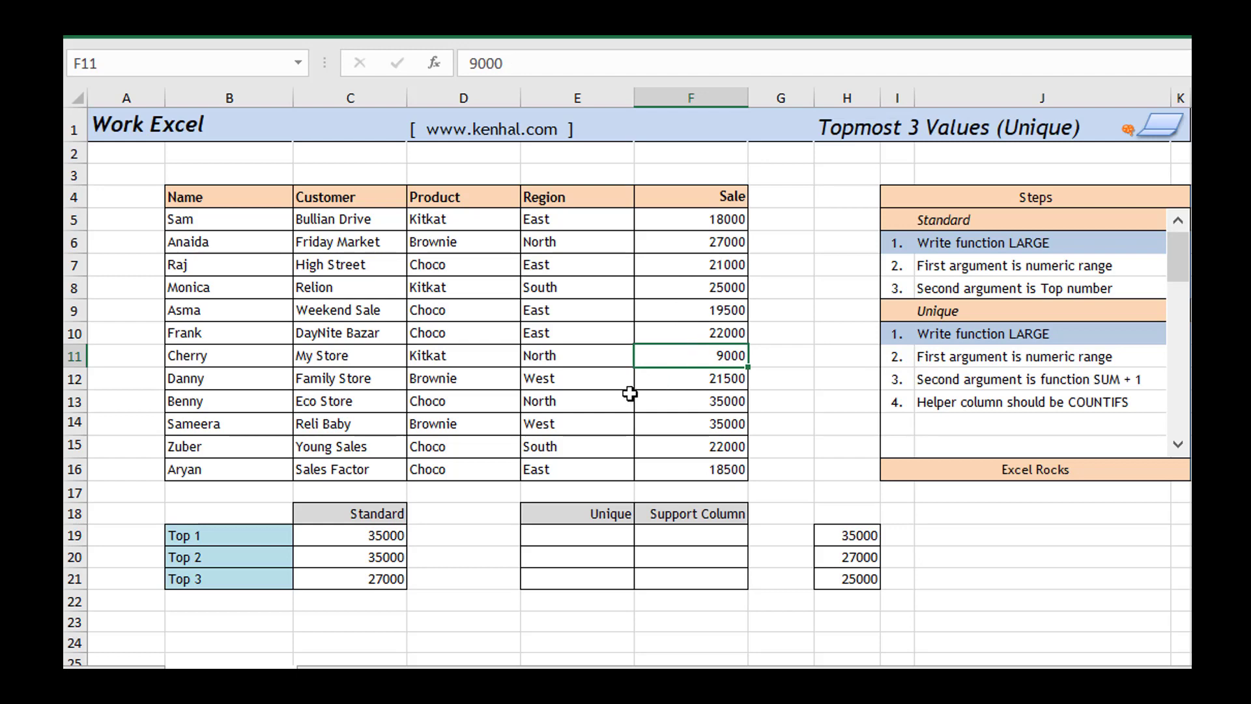
pyautogui.write('27000')
pyautogui.press('Return')
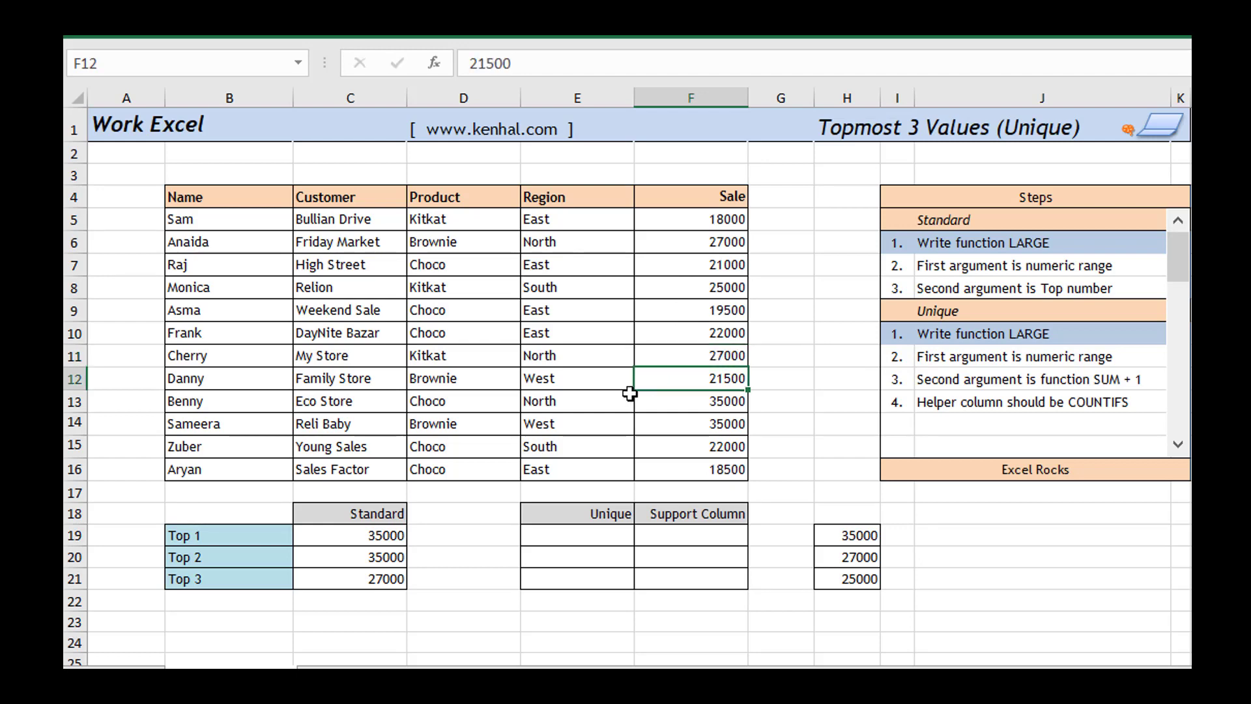
pyautogui.write('27000')
pyautogui.press('Return')
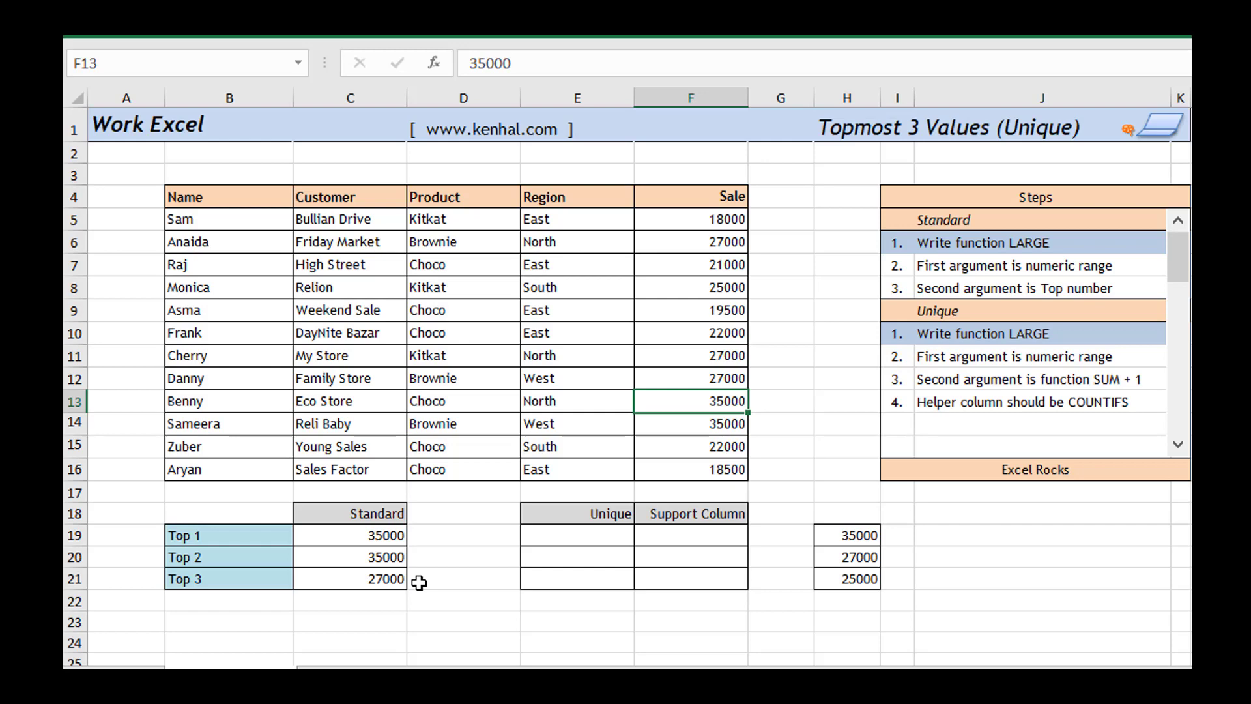
# Enter =LARGE($F$5:$F$16,1) in E19 as the Top 1 value of the Unique column
pyautogui.click(557, 530)
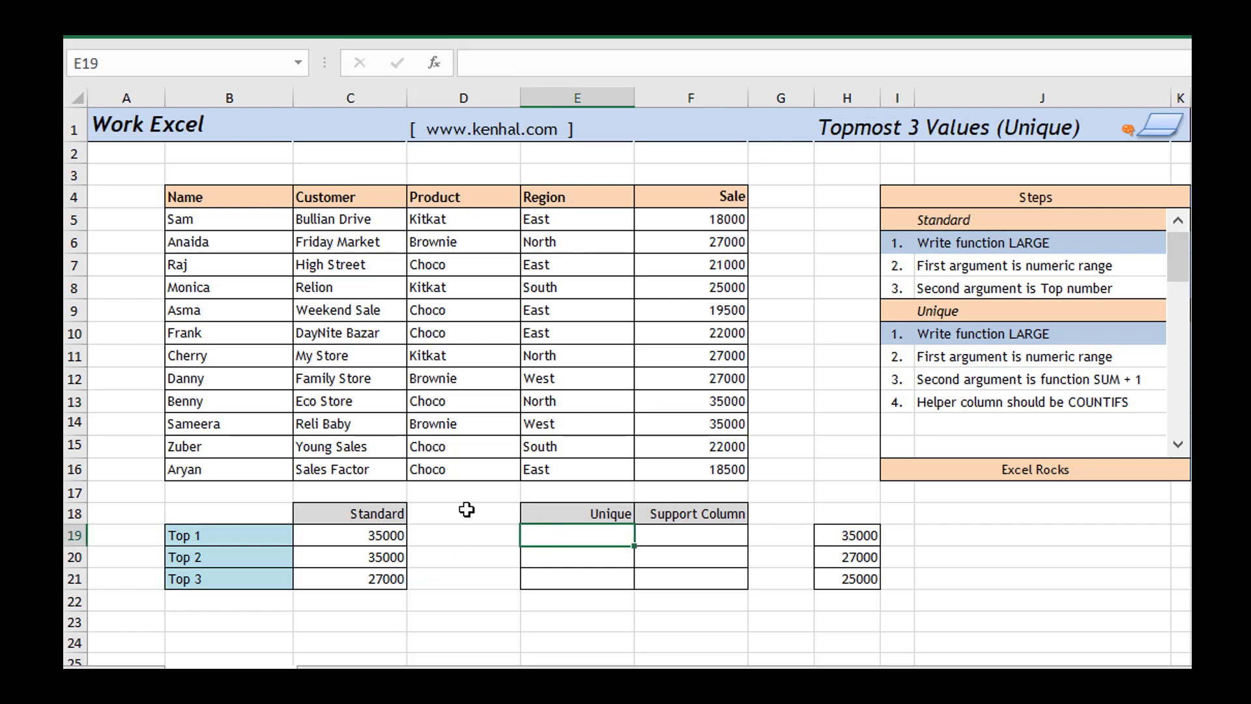
pyautogui.write('=LAR')
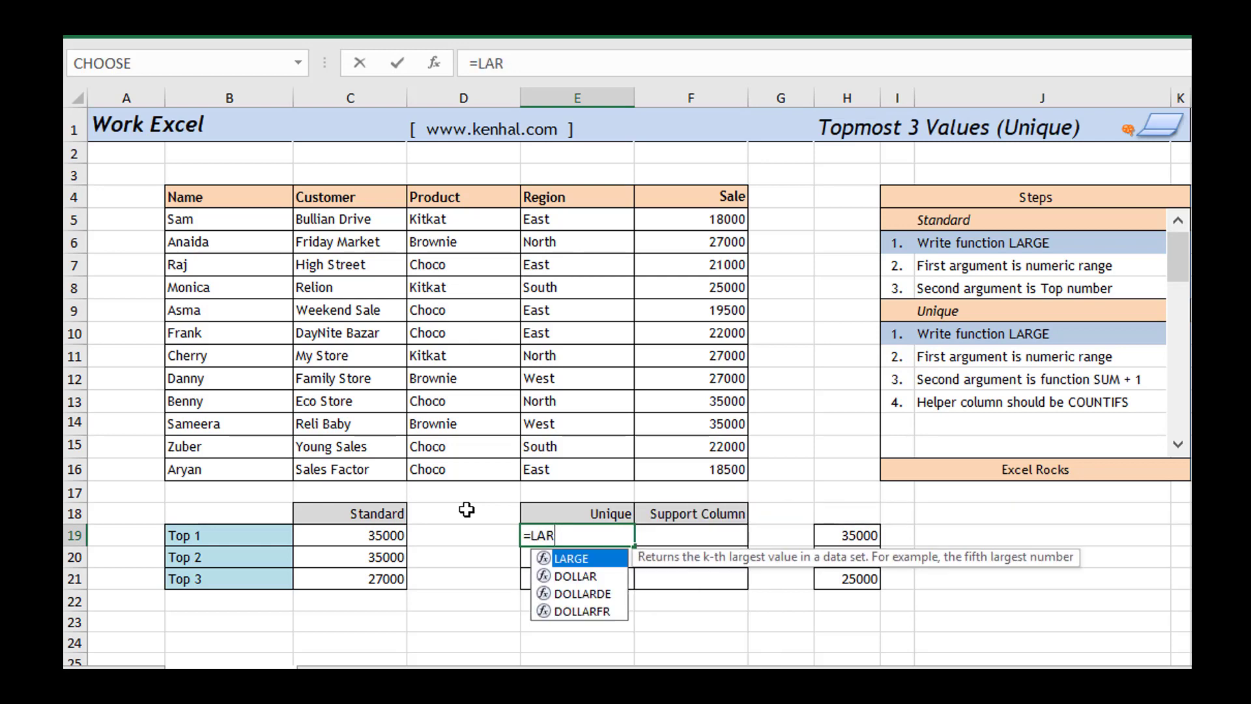
pyautogui.press('Tab')
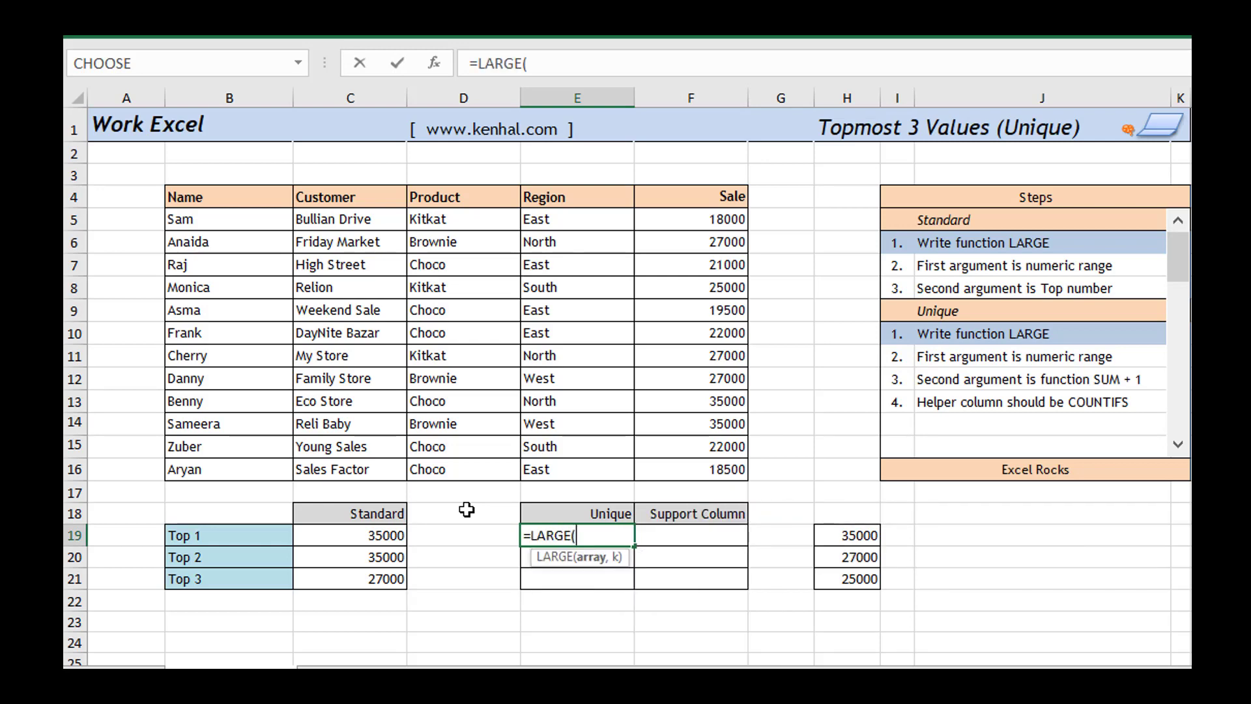
pyautogui.click(692, 467)
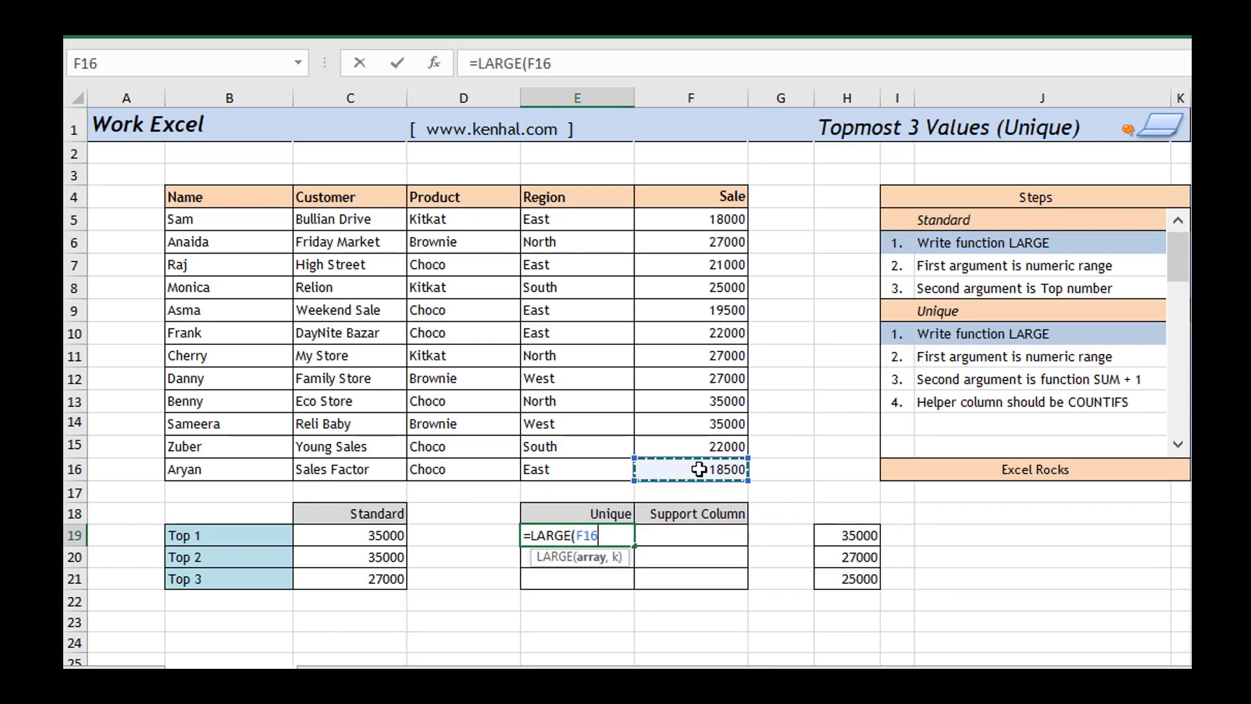
pyautogui.keyDown('shift'); pyautogui.click(678, 225); pyautogui.keyUp('shift')
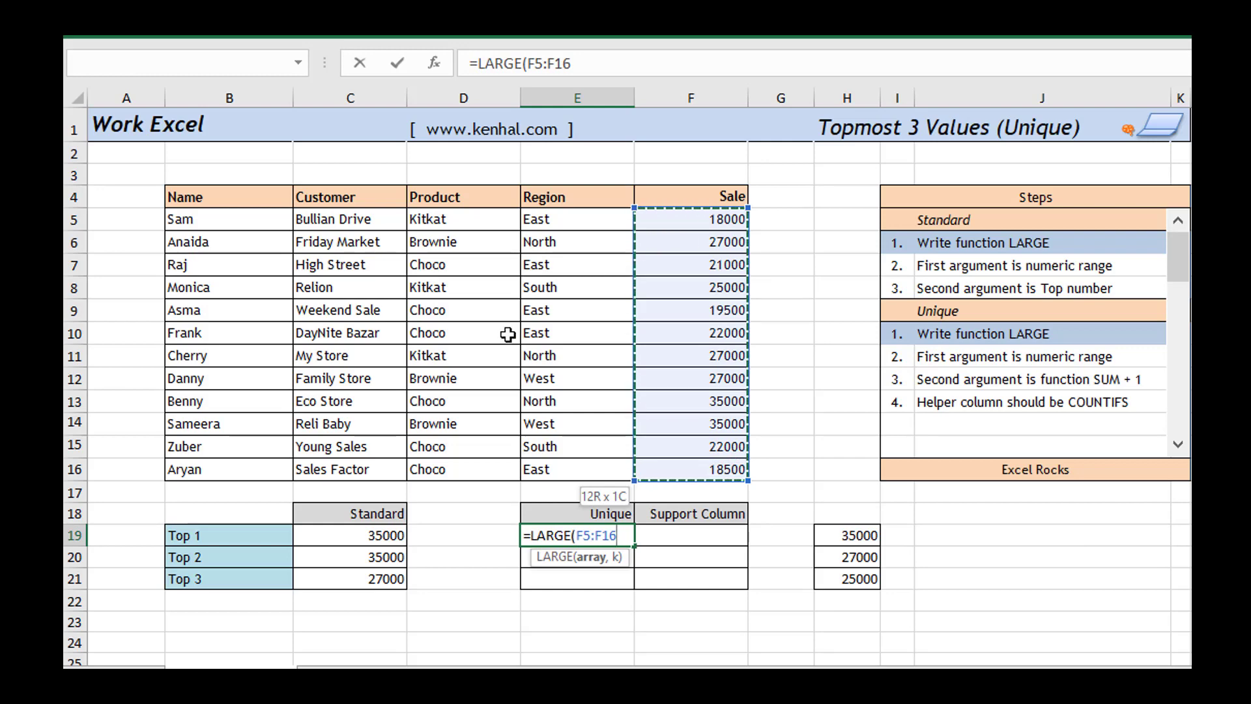
pyautogui.press('F4')
pyautogui.write(',')
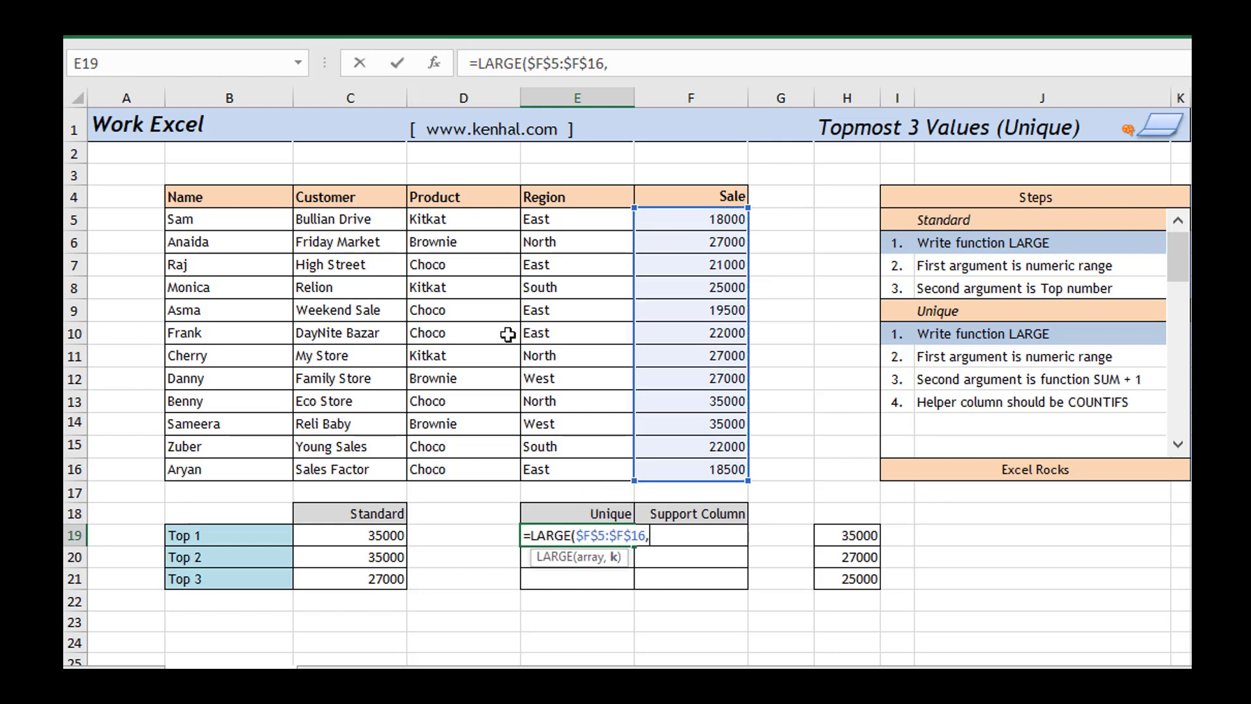
pyautogui.write('1)')
pyautogui.press('Return')
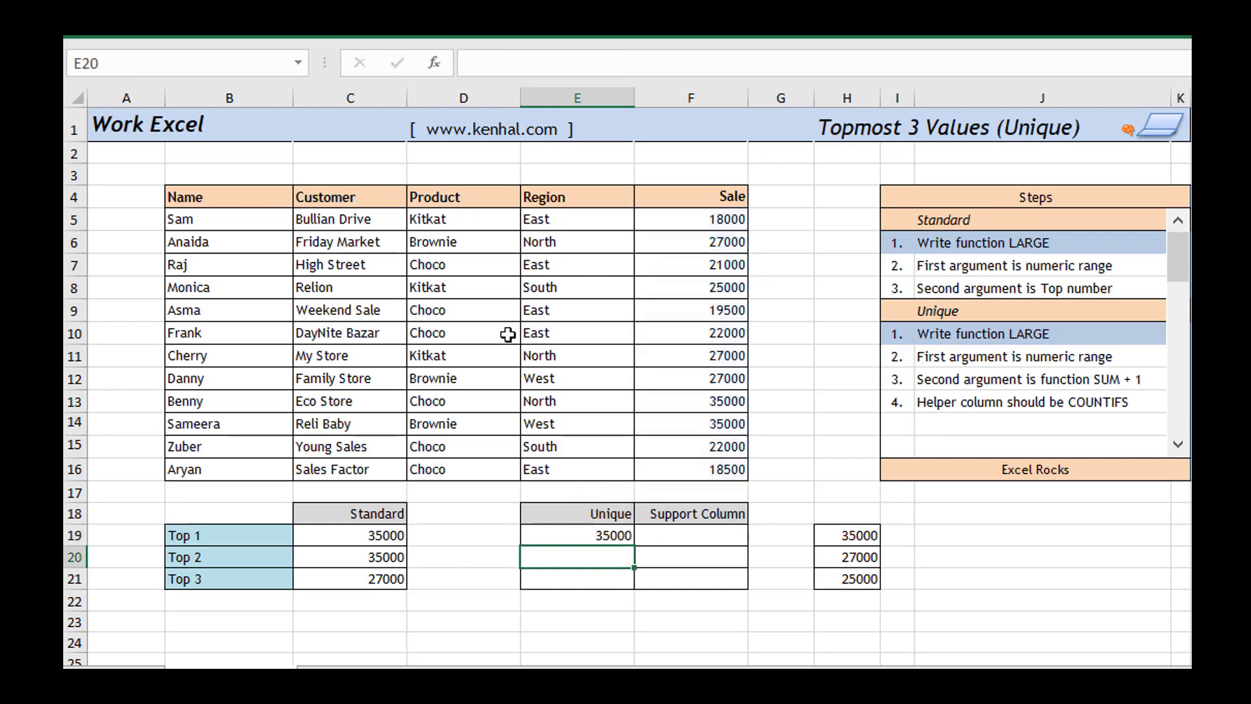
# Fill the LARGE formula from E19 down to E21 and set the rank argument in E20 to 2
pyautogui.press('Up')
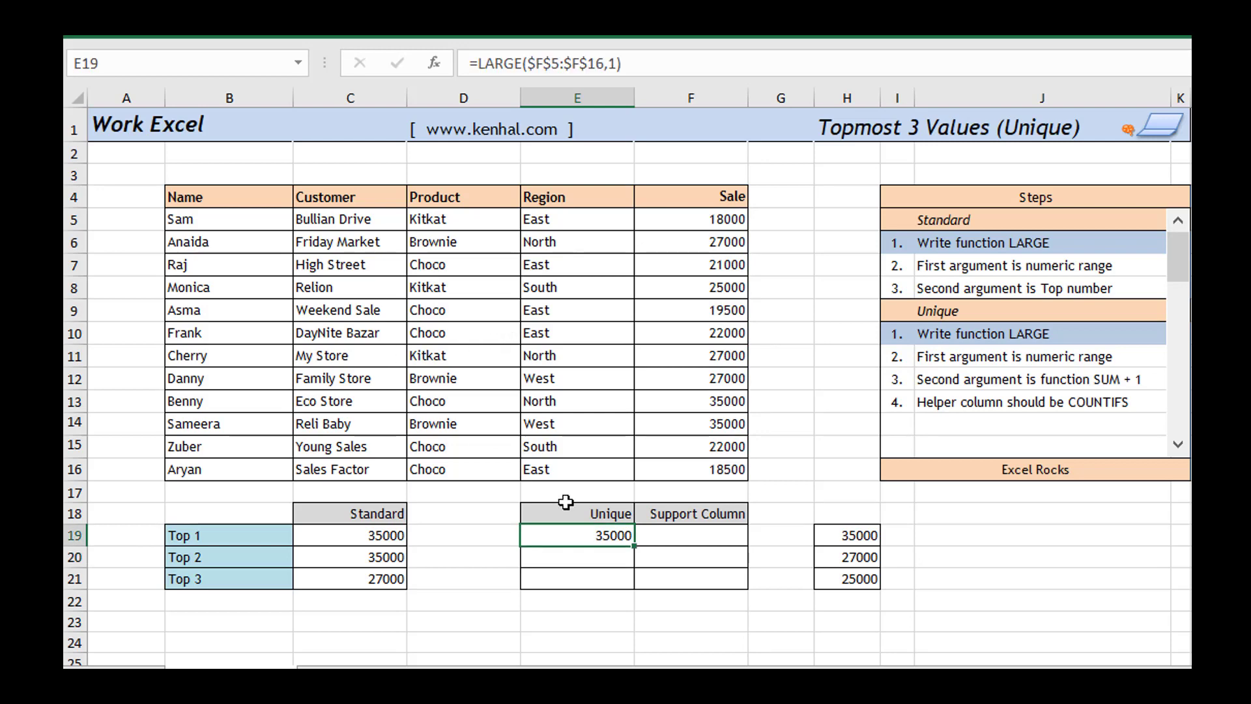
pyautogui.moveTo(635, 546); pyautogui.dragTo(636, 588)
pyautogui.click(582, 555)
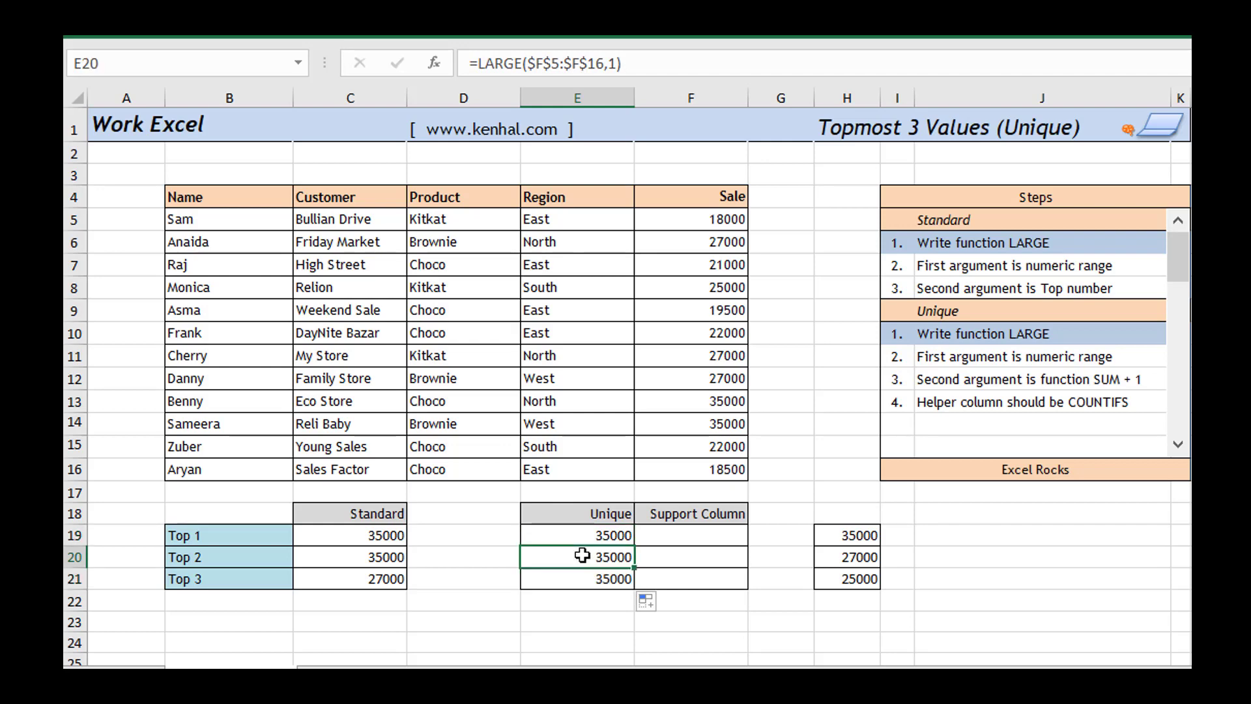
pyautogui.press('F2')
pyautogui.press('Left')
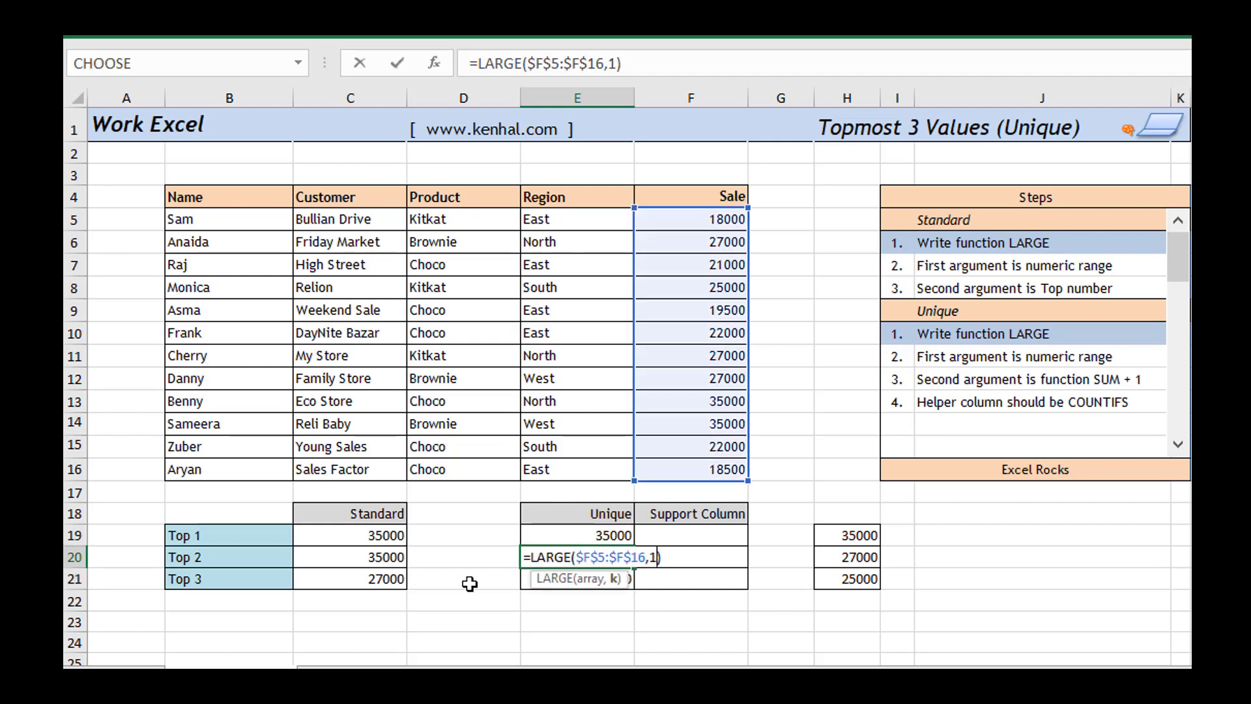
pyautogui.press('BackSpace')
pyautogui.write('2')
pyautogui.press('Return')
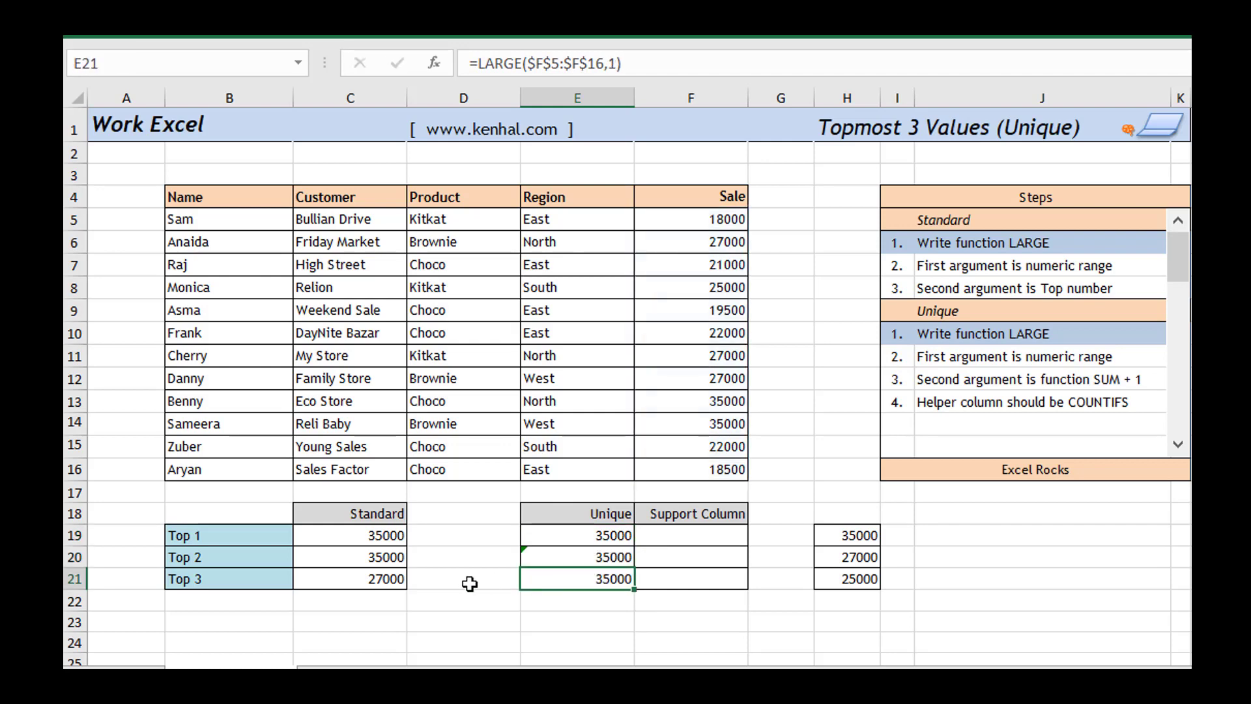
# Set the rank argument of the LARGE formula in E21 to 3
pyautogui.press('F2')
pyautogui.press('Left')
pyautogui.press('BackSpace')
pyautogui.write('3')
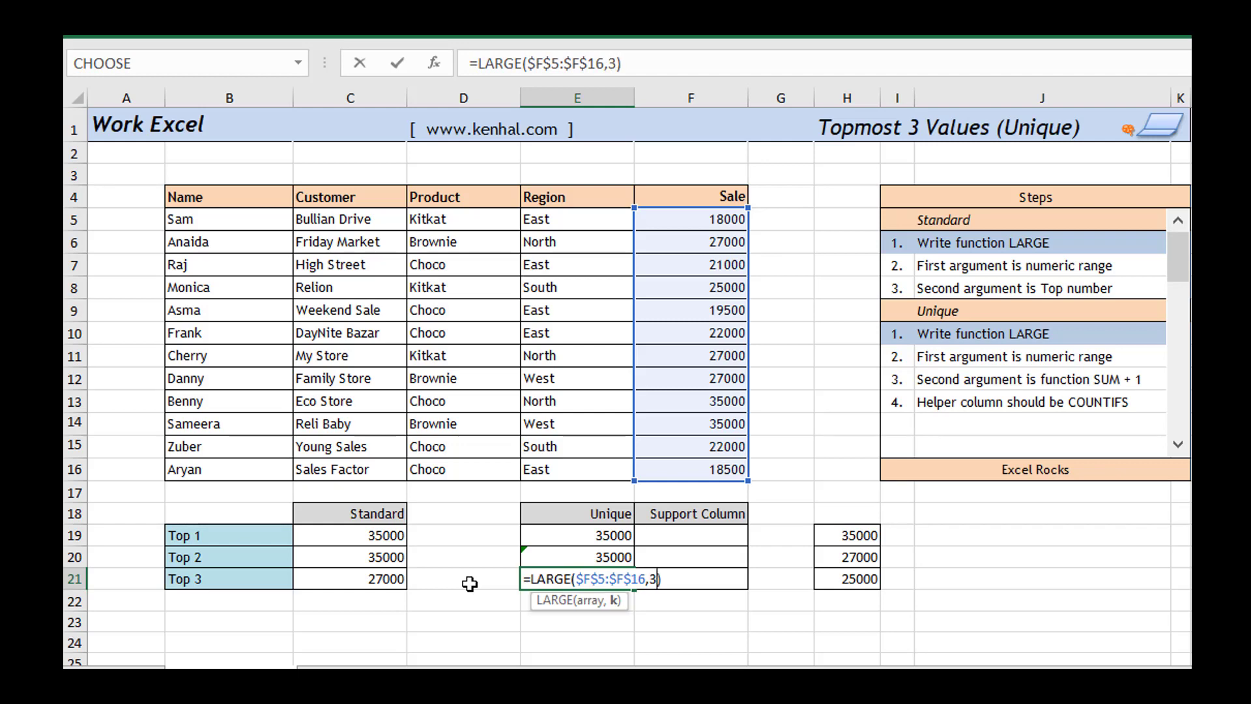
pyautogui.press('Return')
# Examine the range and rank arguments of the Top 1 LARGE formula in E19
pyautogui.press('Up')
pyautogui.press('Up')
pyautogui.press('Up')
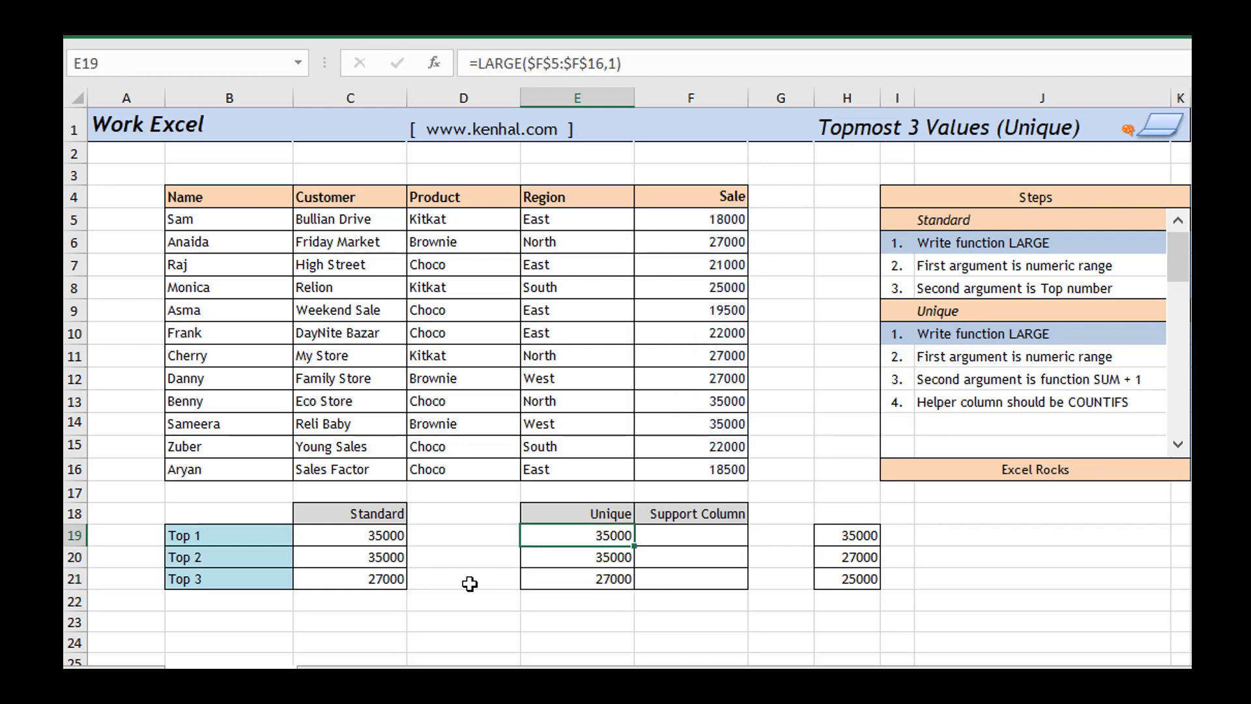
pyautogui.press('Right')
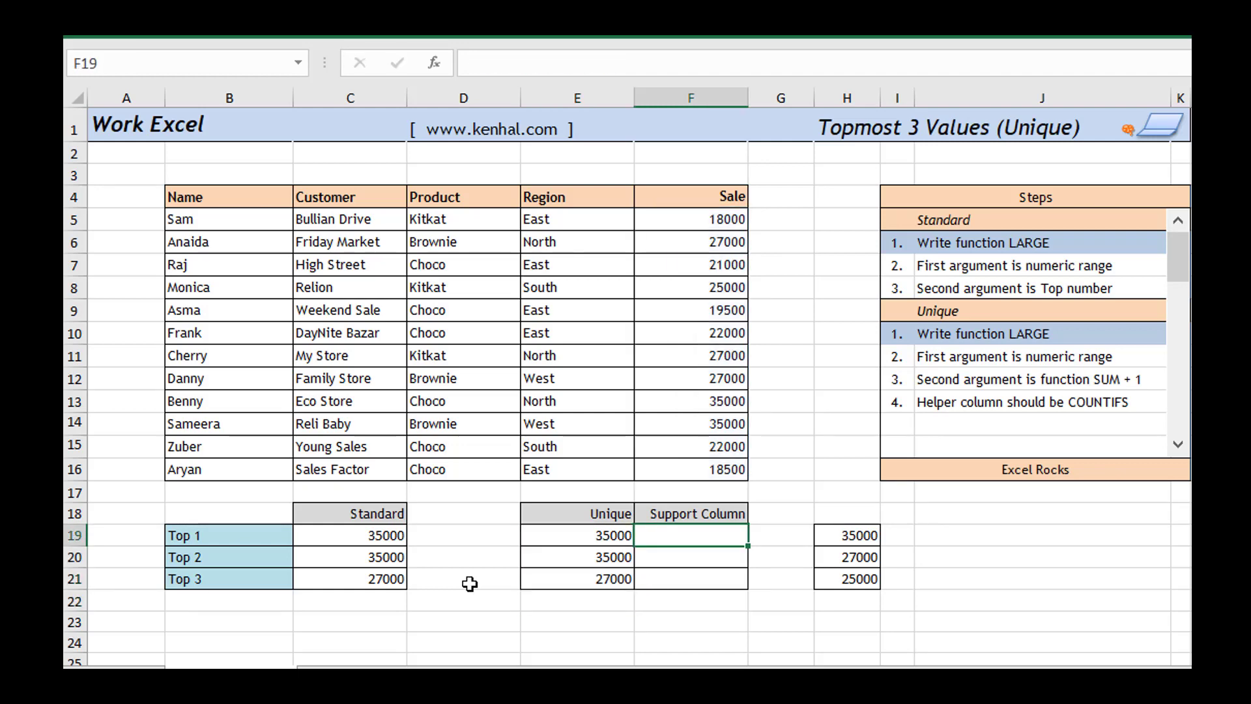
pyautogui.press('Left')
pyautogui.press('F2')
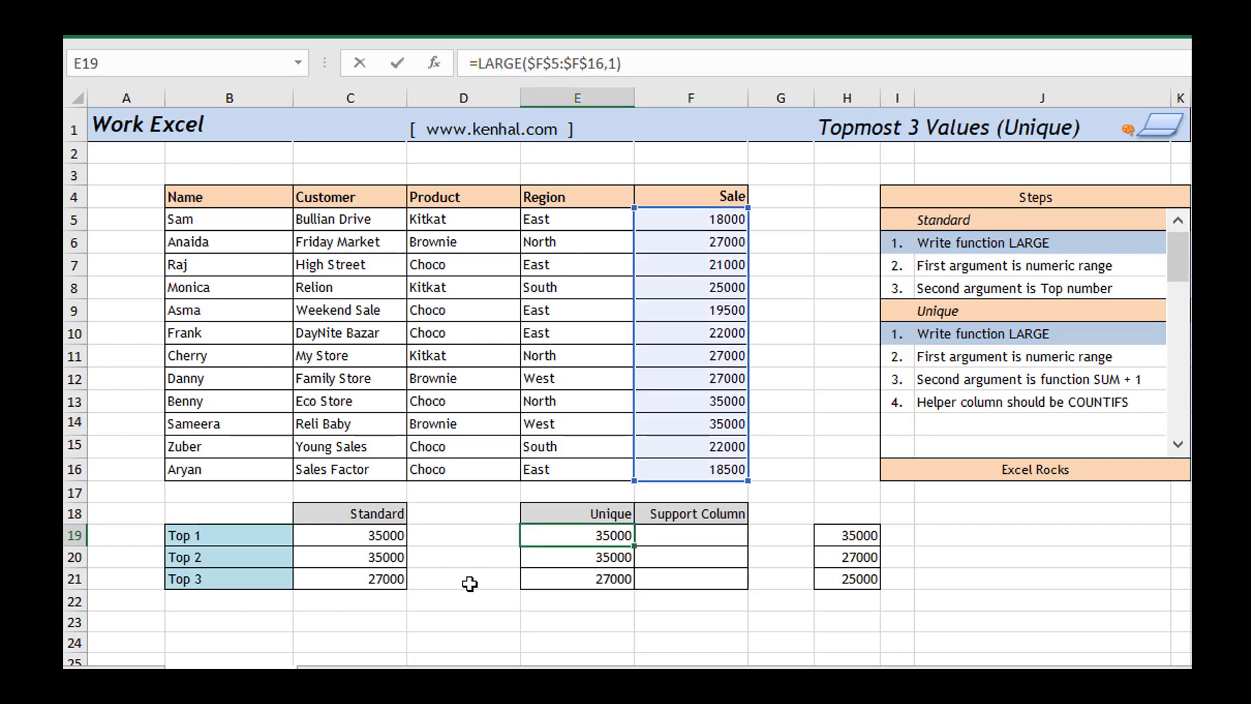
pyautogui.press('Left')
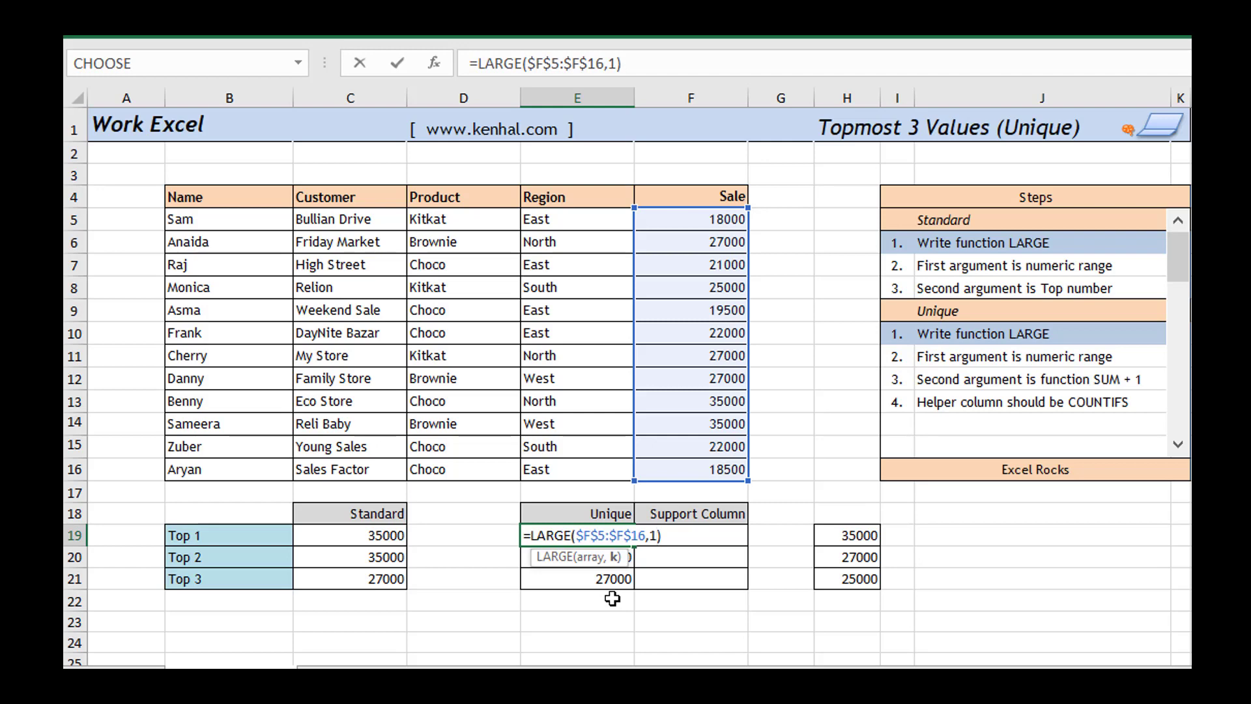
pyautogui.hotkey('ctrl', 'Return')
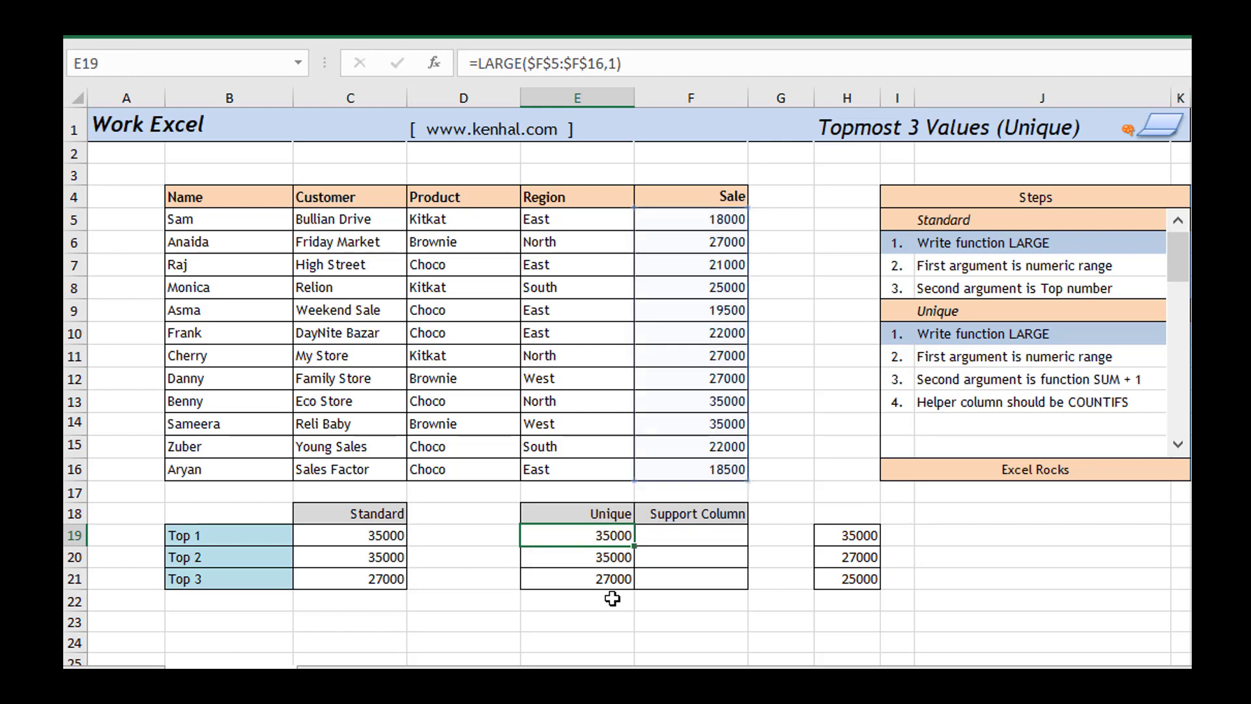
# Enter =COUNTIFS($F$5:$F$16,E19) in F19 to count how often the Top 1 value occurs in the sales
pyautogui.click(694, 536)
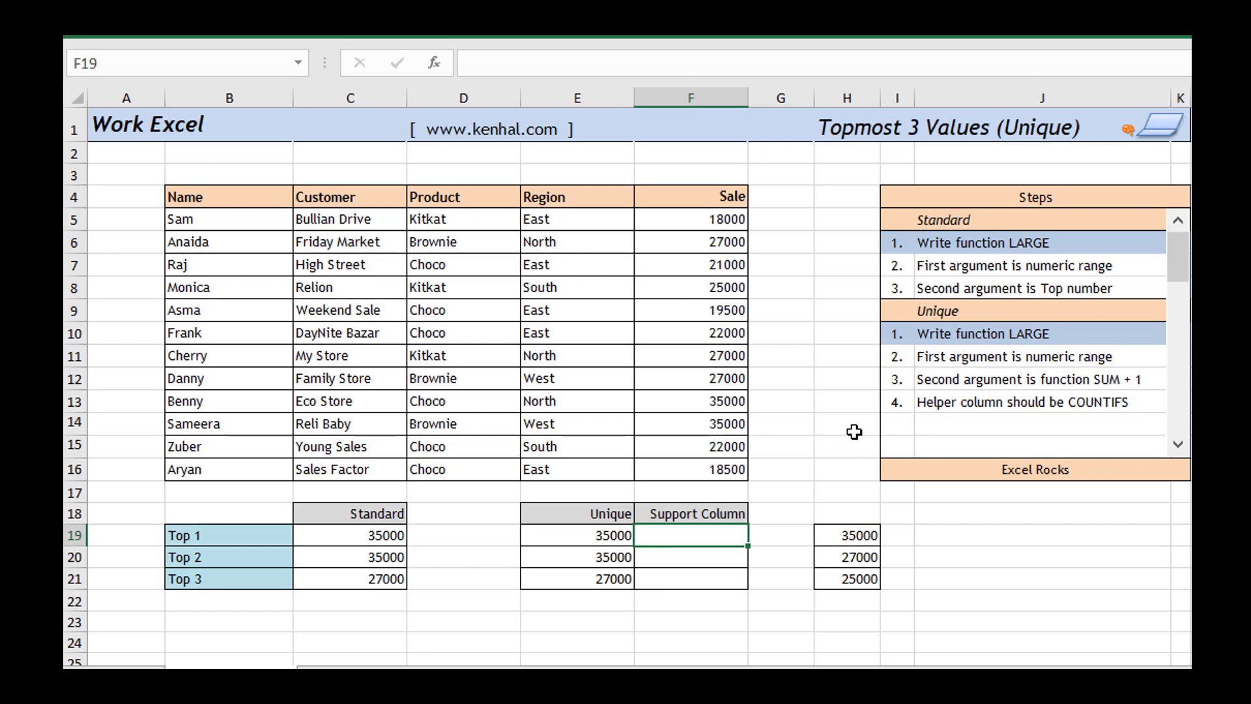
pyautogui.write('=COUN')
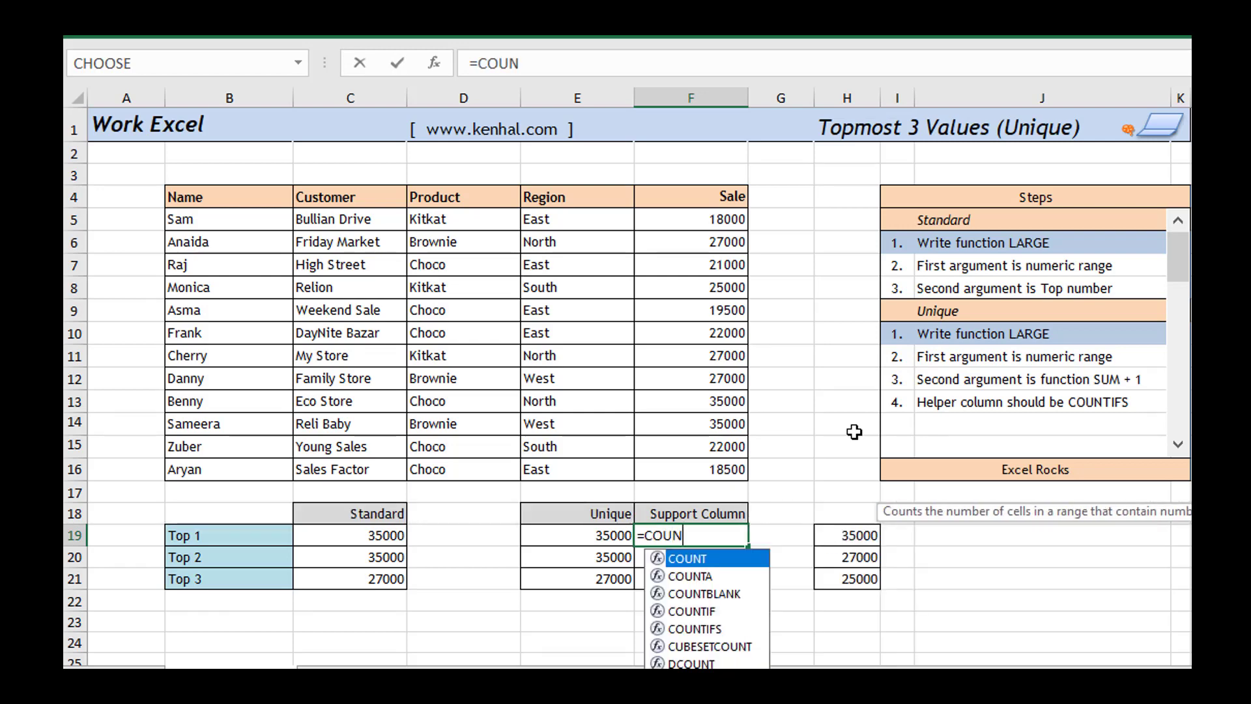
pyautogui.press('Down')
pyautogui.press('Down')
pyautogui.press('Down')
pyautogui.press('Down')
pyautogui.press('Tab')
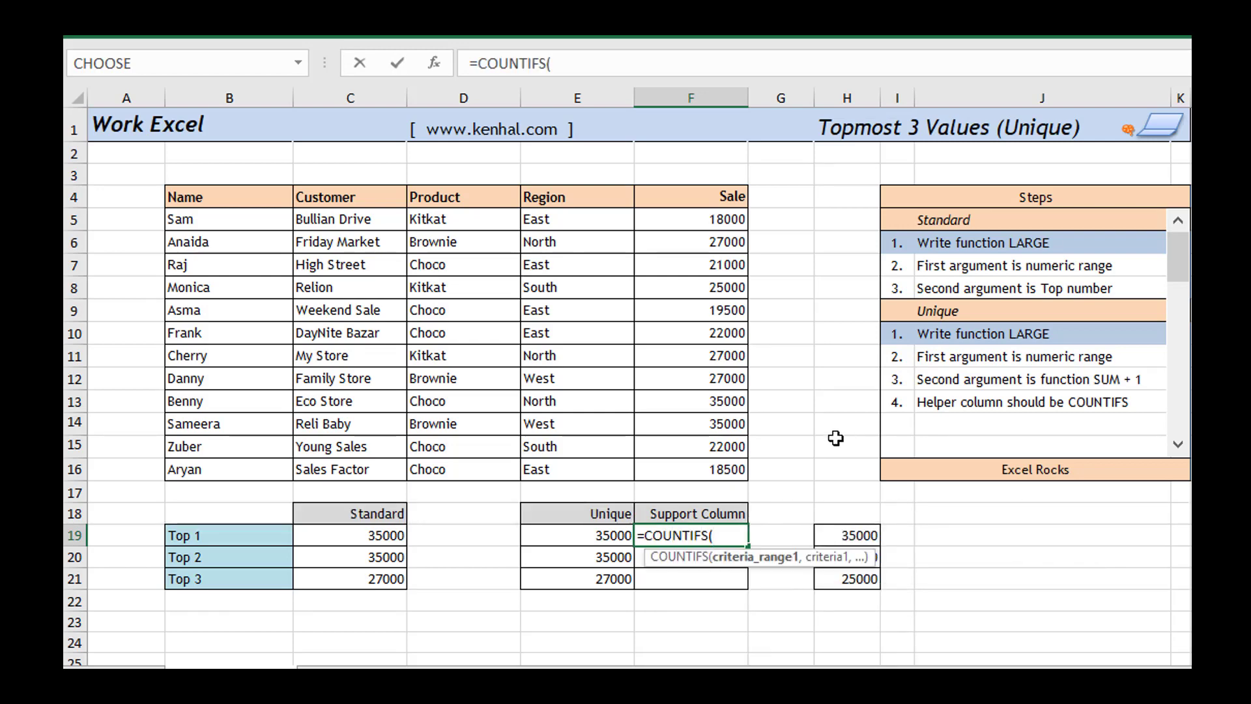
pyautogui.moveTo(680, 470); pyautogui.dragTo(669, 222)
pyautogui.press('F4')
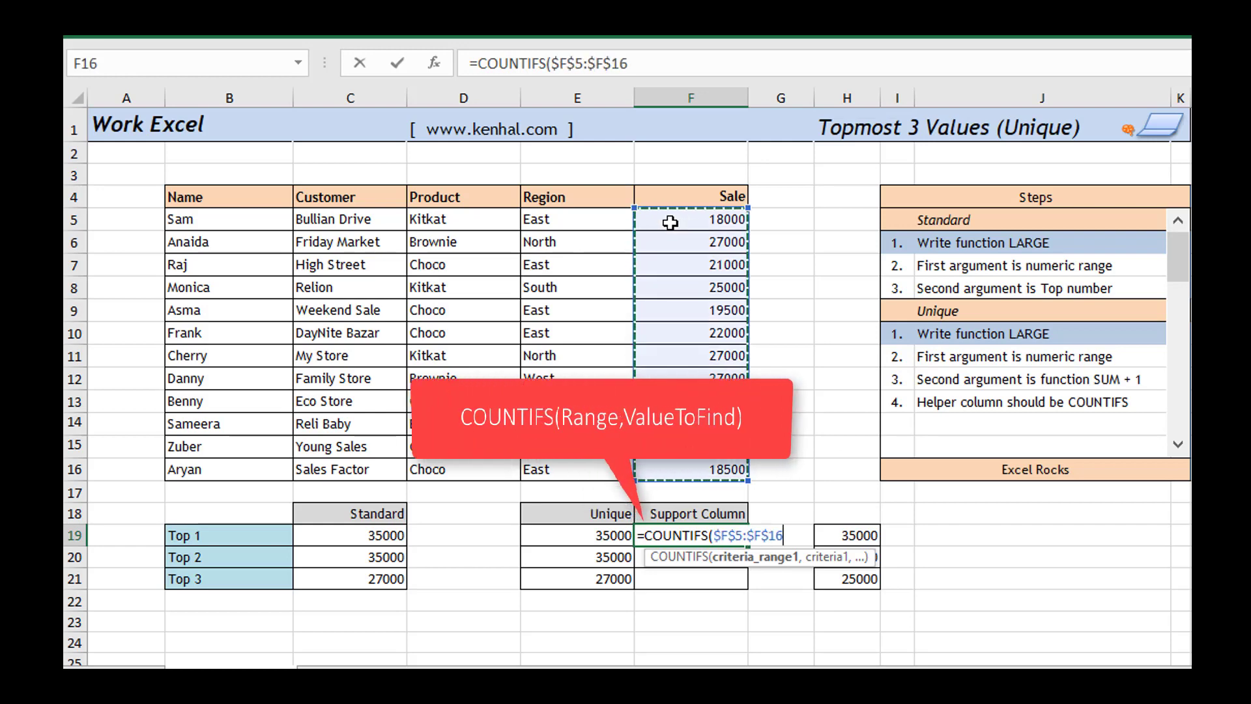
pyautogui.write(',')
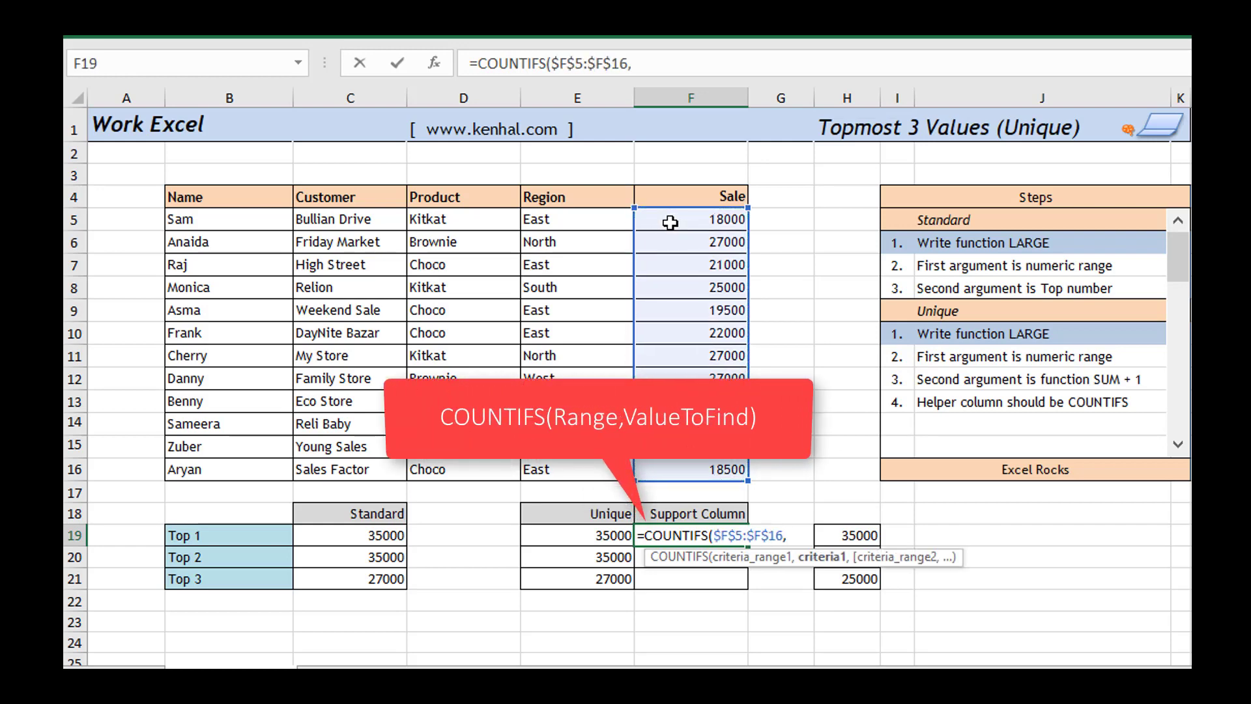
pyautogui.click(585, 535)
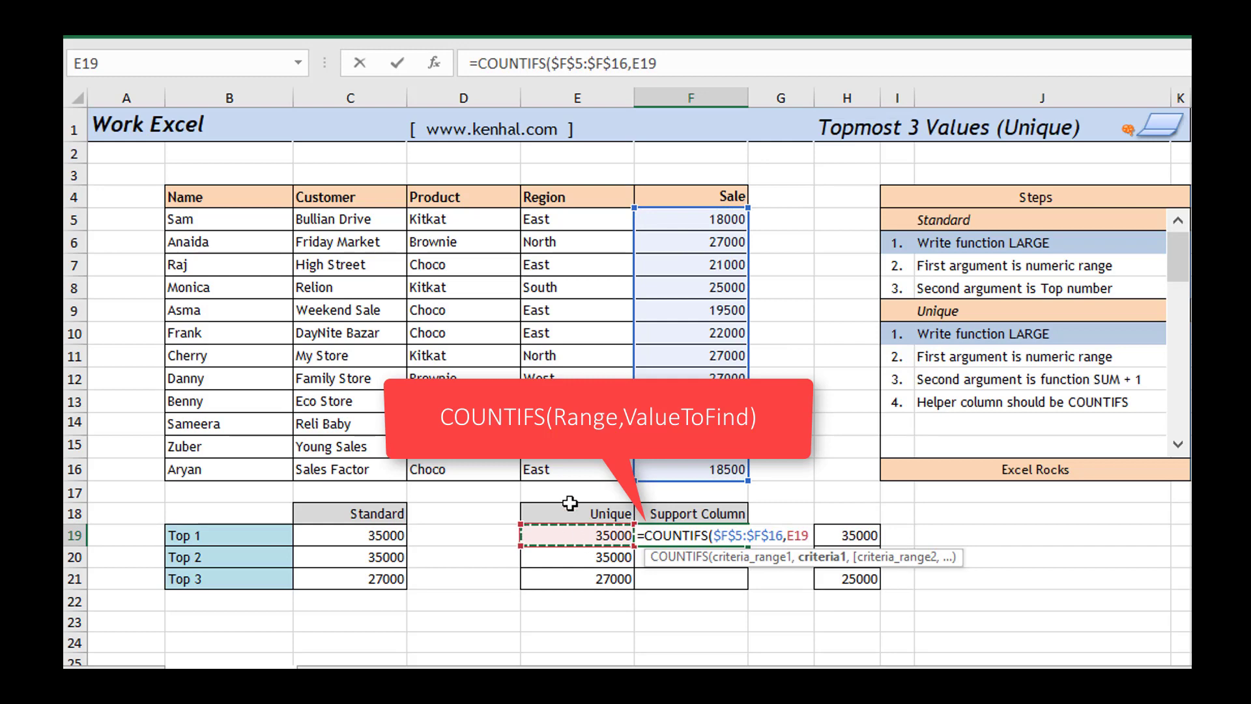
pyautogui.write(')')
pyautogui.press('Return')
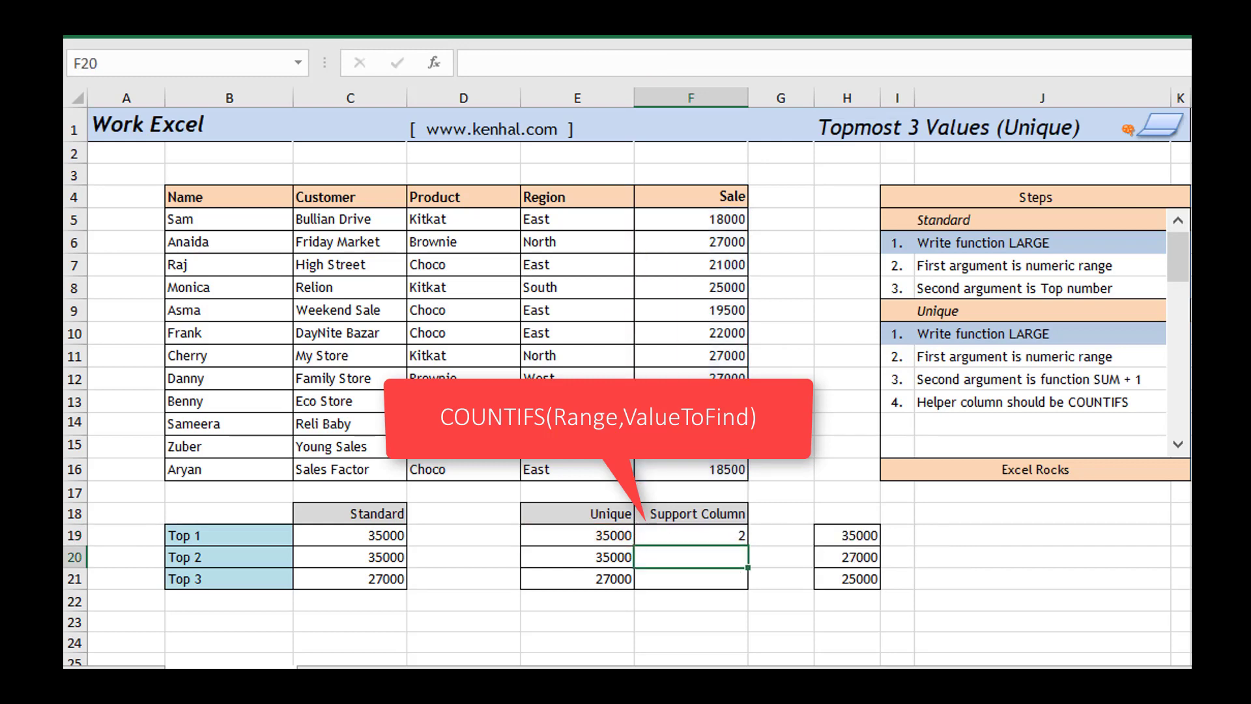
pyautogui.press('Up')
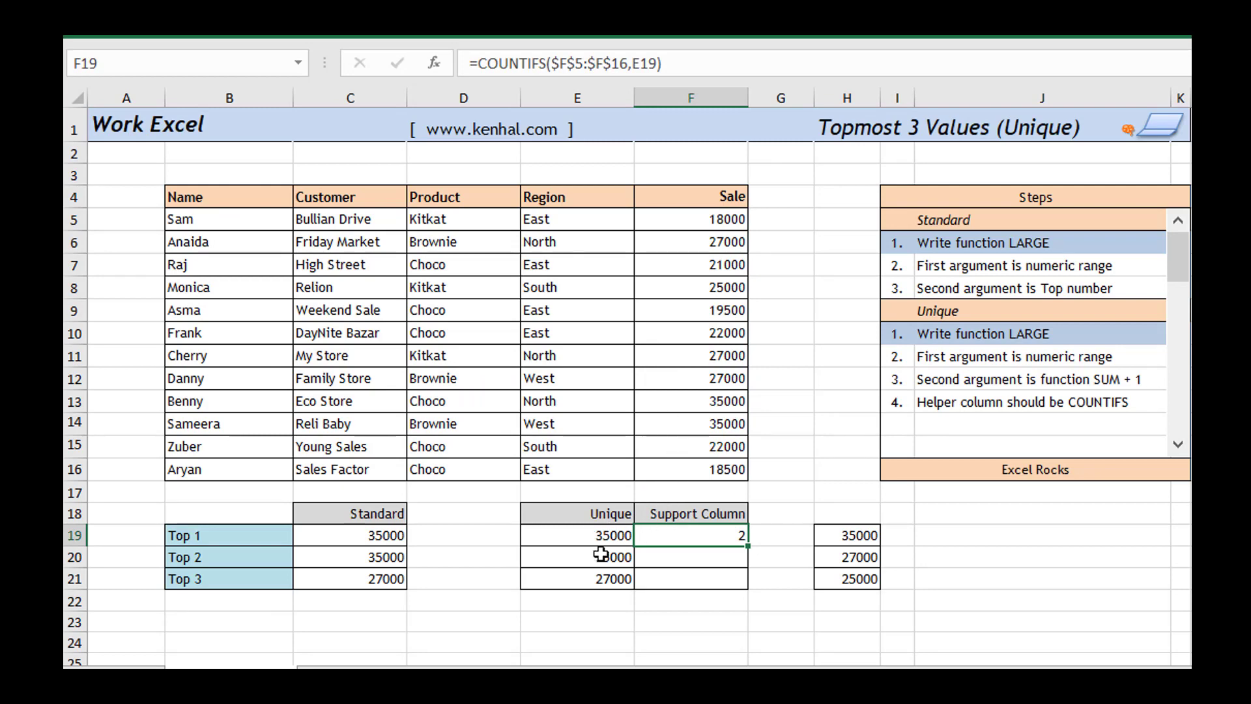
# Set the rank argument of the LARGE formula in E20 to 3
pyautogui.click(576, 555)
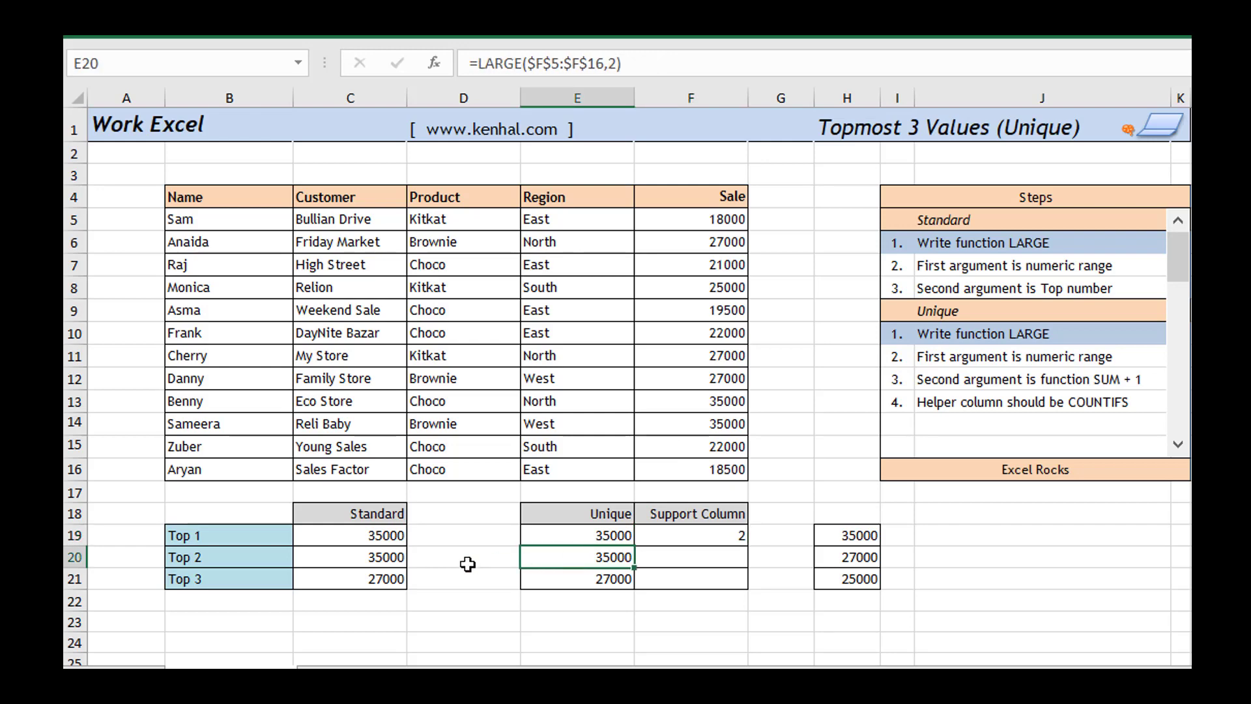
pyautogui.press('F2')
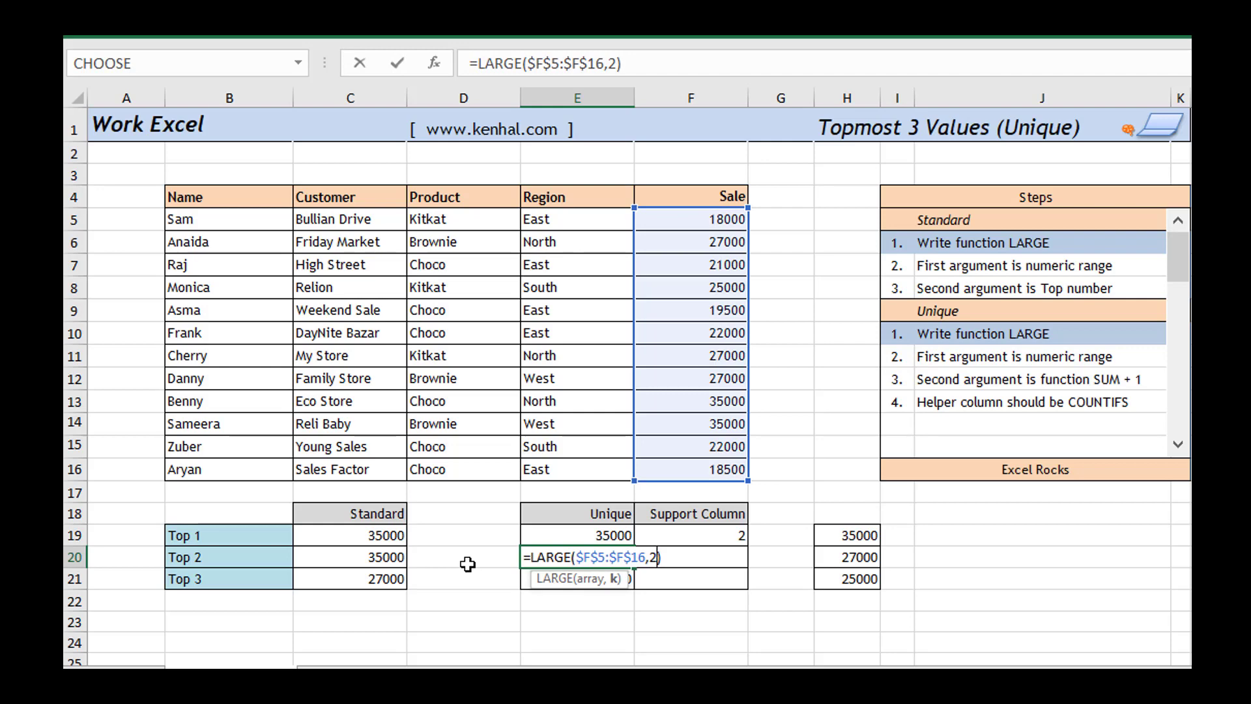
pyautogui.press('BackSpace')
pyautogui.write('3')
pyautogui.press('Return')
pyautogui.press('Up')
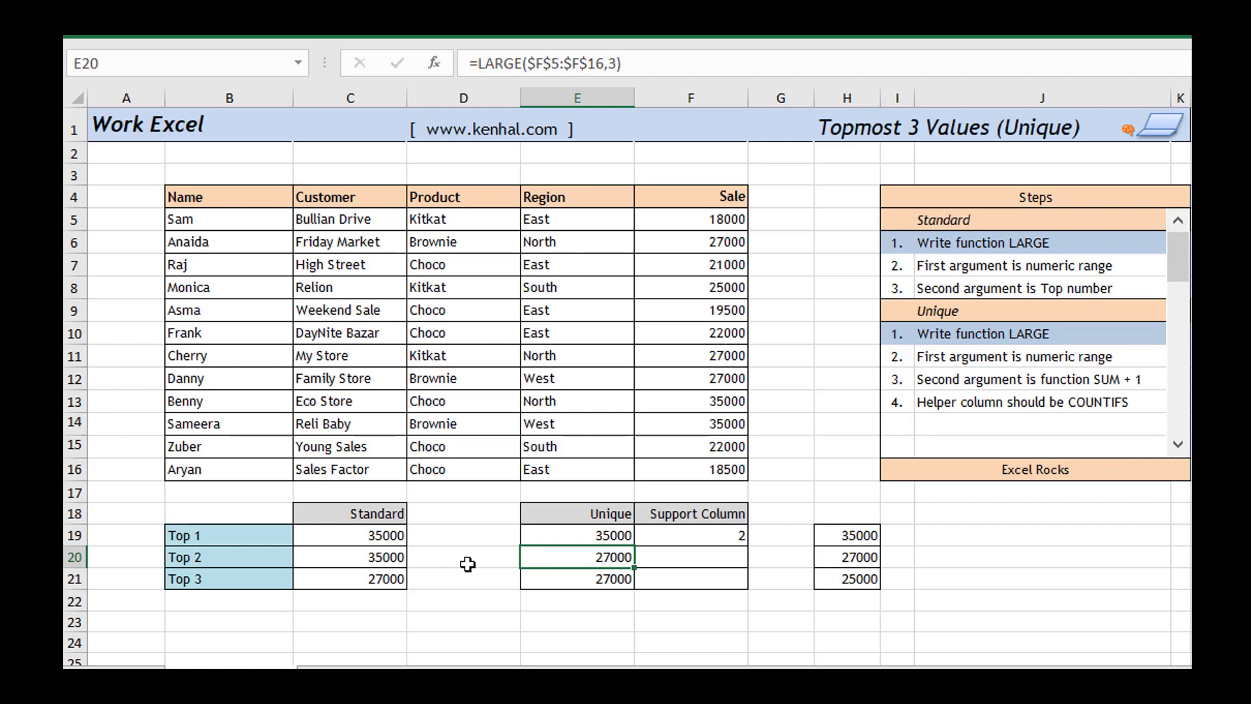
# Fill the COUNTIFS formula from F19 down through F21 in the Support Column
pyautogui.press('Up')
pyautogui.press('Right')
pyautogui.hotkey('shift', 'Down')
pyautogui.hotkey('shift', 'Down')
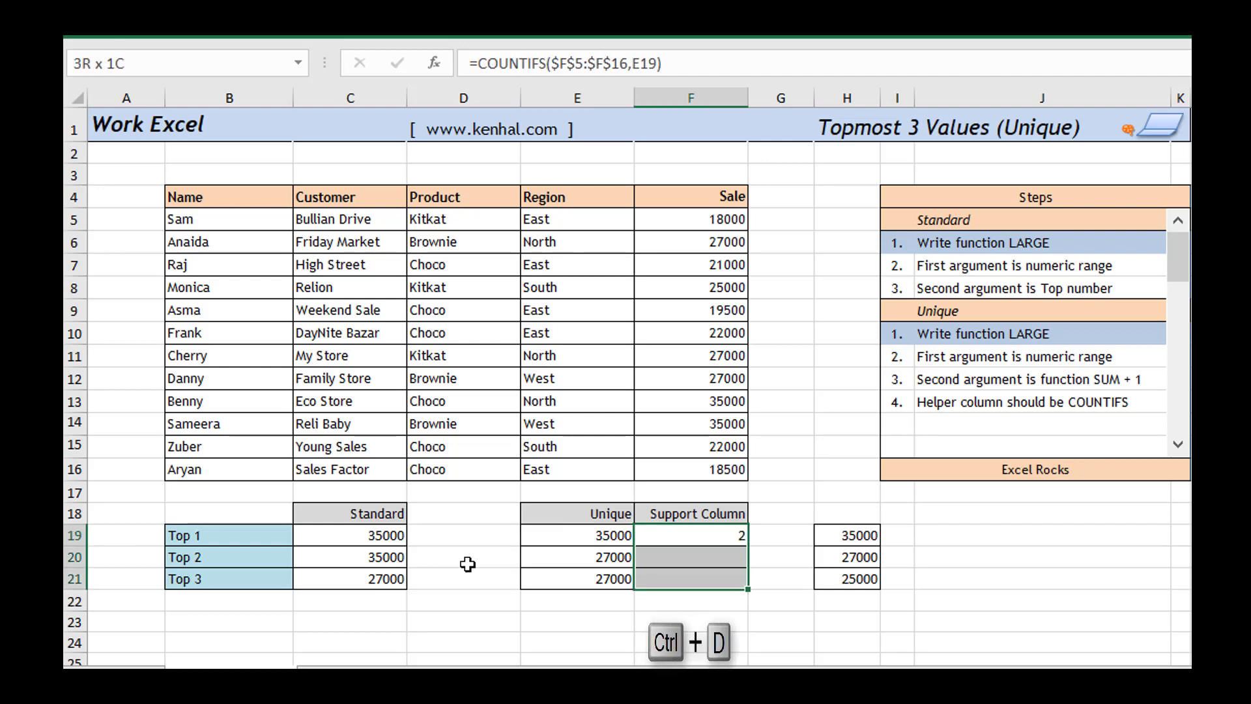
pyautogui.hotkey('ctrl', 'd')
pyautogui.press('Down')
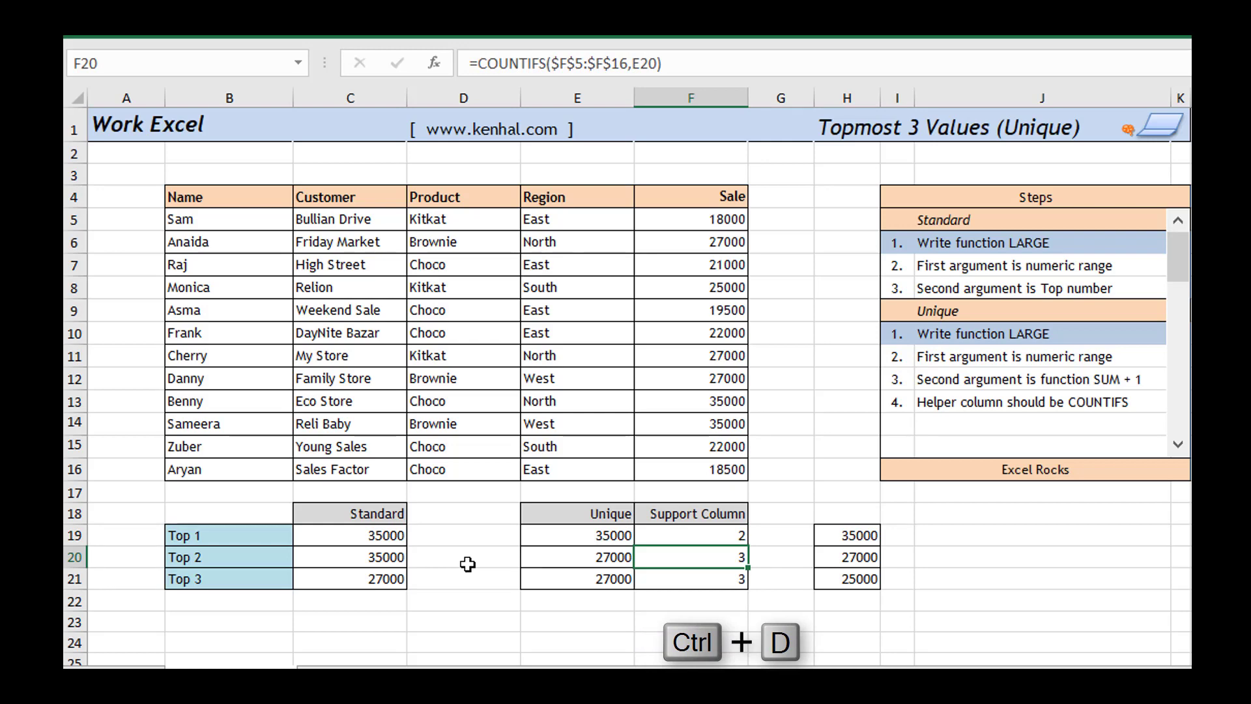
# Compare the Top 2 and Top 3 formulas in E20 and E21 with the support count in F20
pyautogui.press('Left')
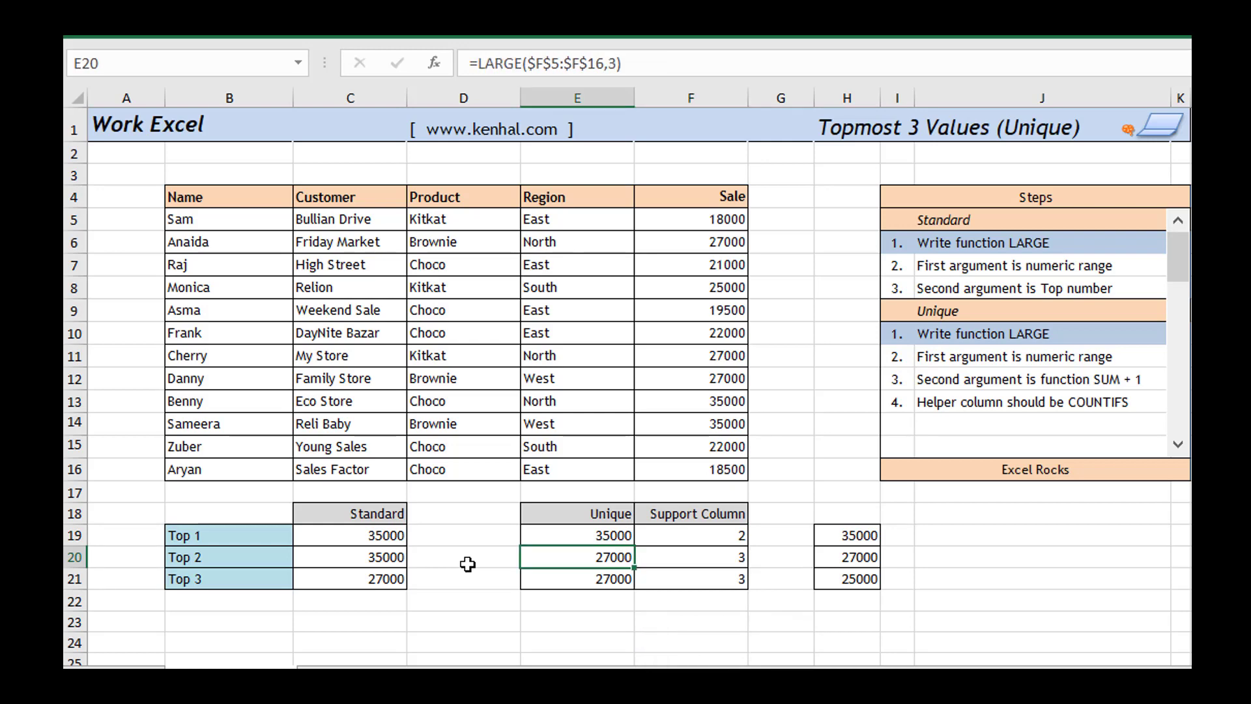
pyautogui.press('Down')
pyautogui.press('Up')
pyautogui.press('Down')
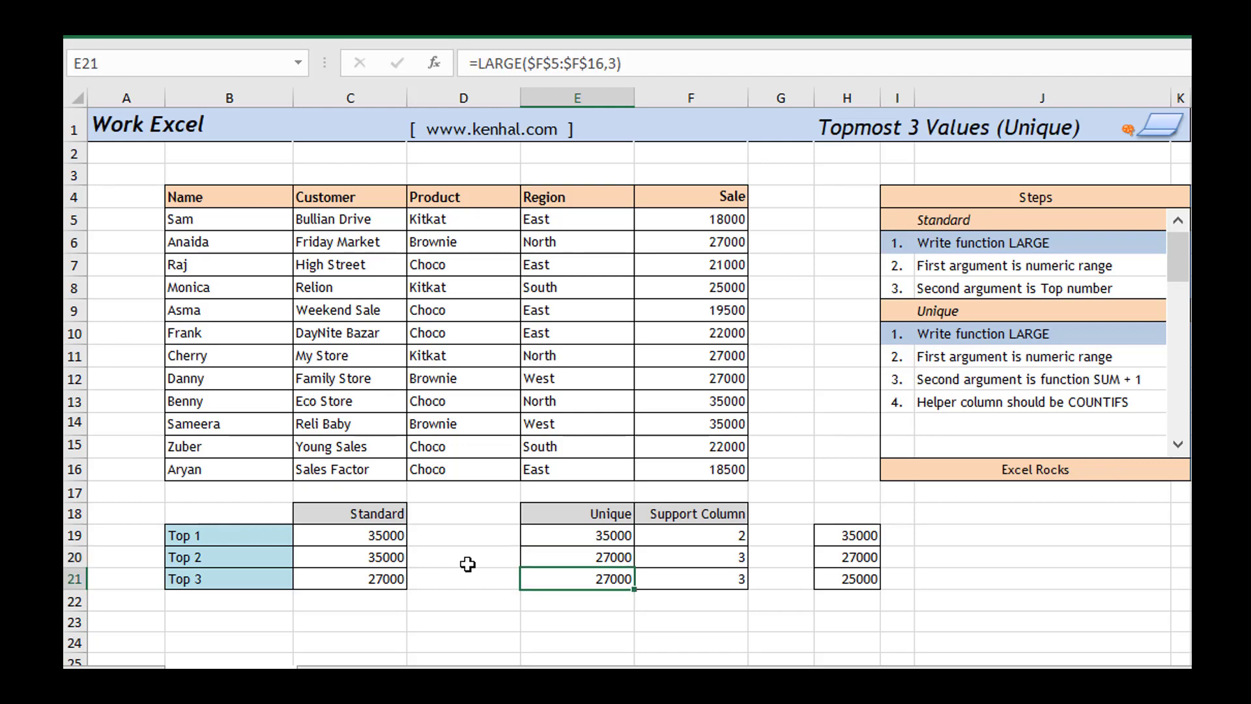
pyautogui.press('Right')
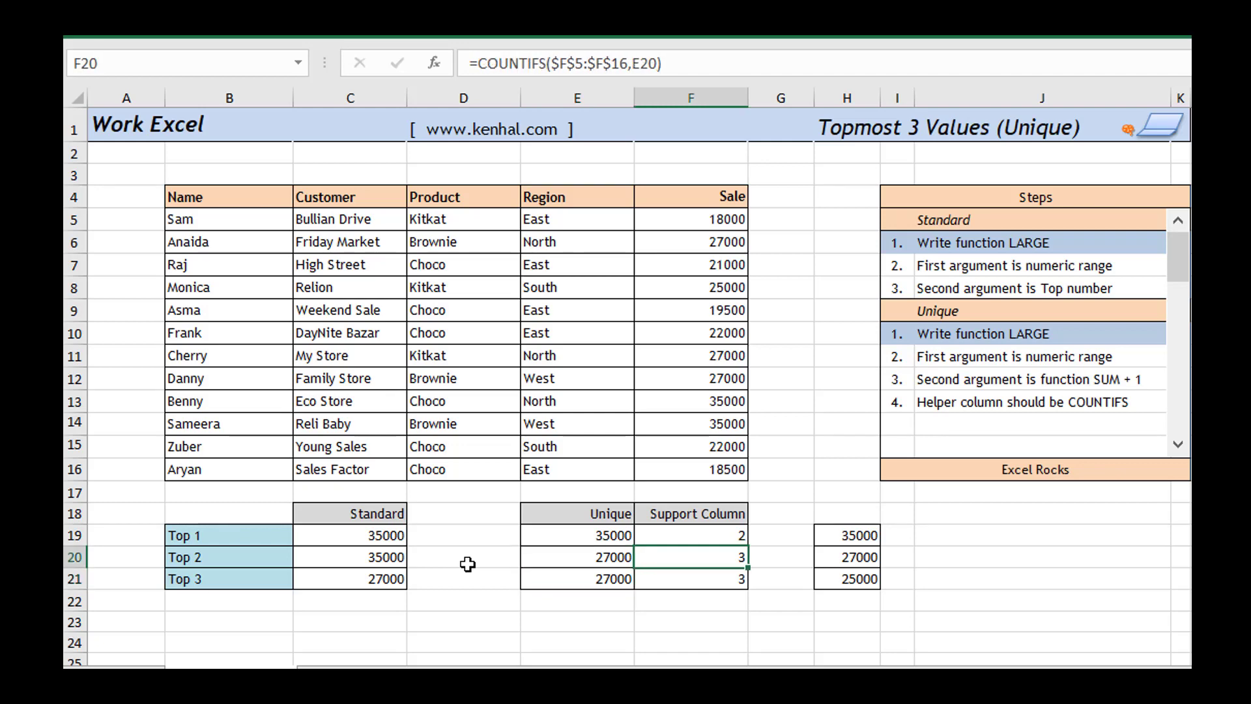
pyautogui.click(573, 553)
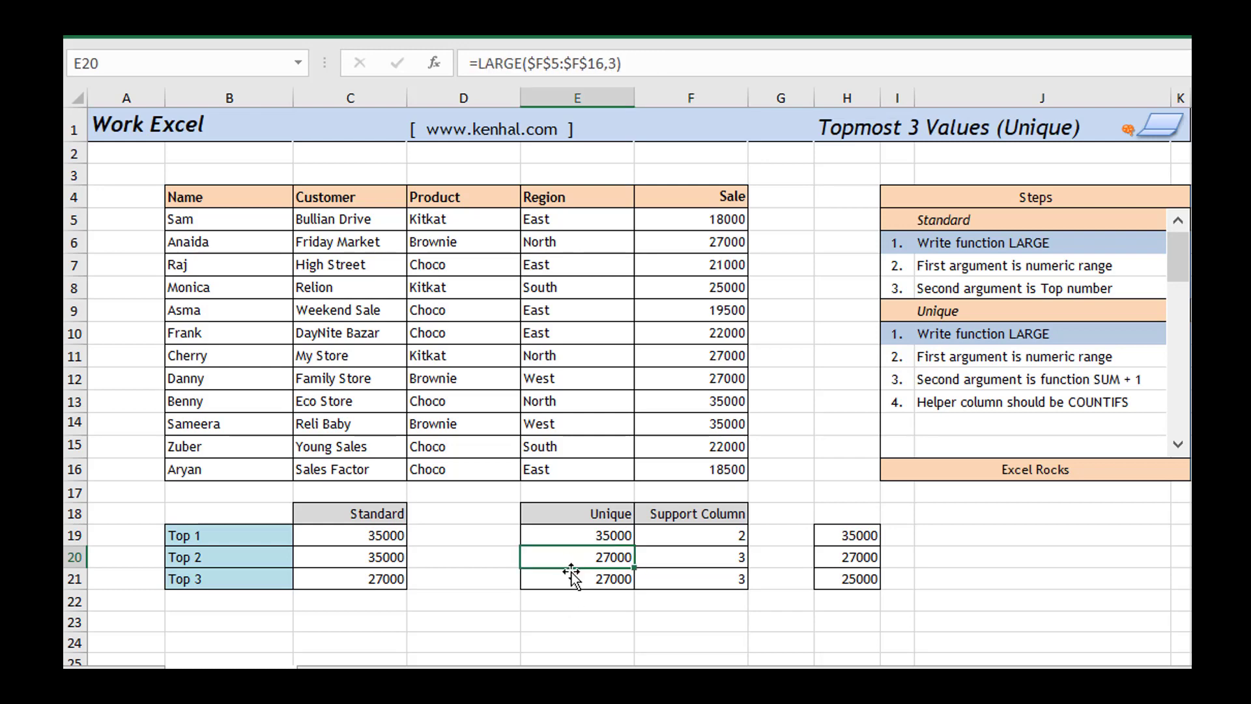
pyautogui.click(571, 578)
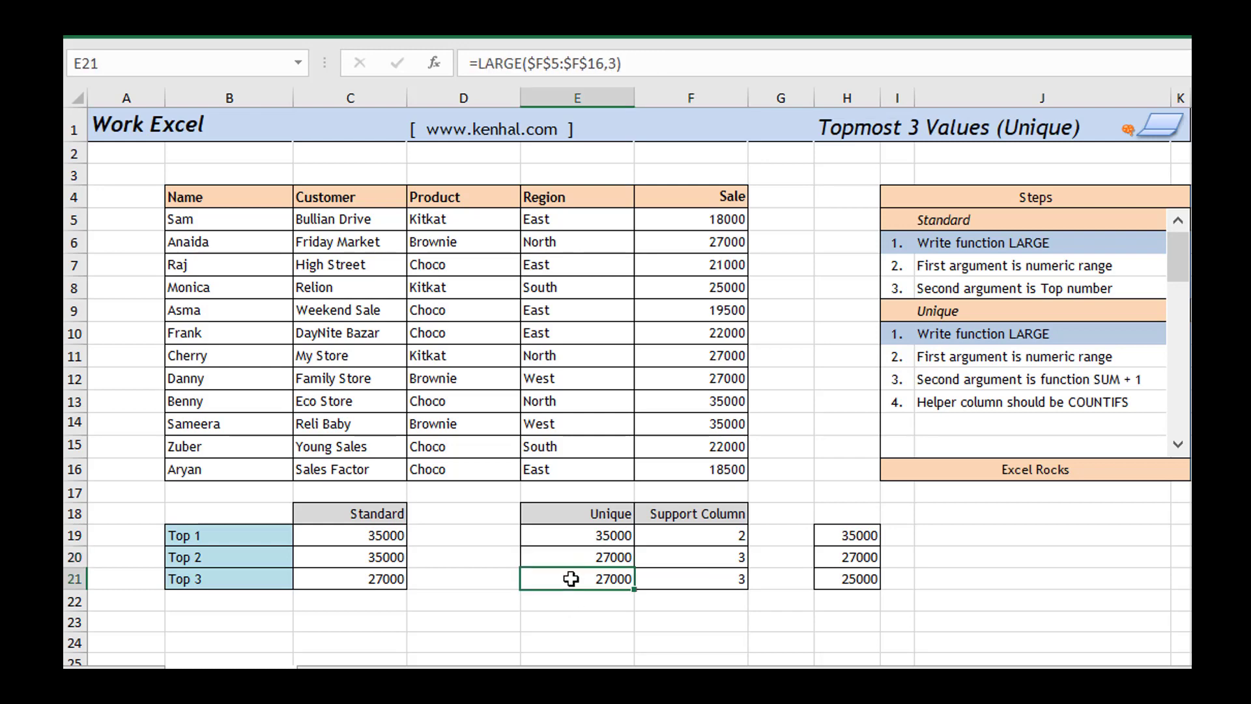
# Replace the rank argument of the LARGE formula in E20 with SUM(F19:F19)
pyautogui.click(571, 555)
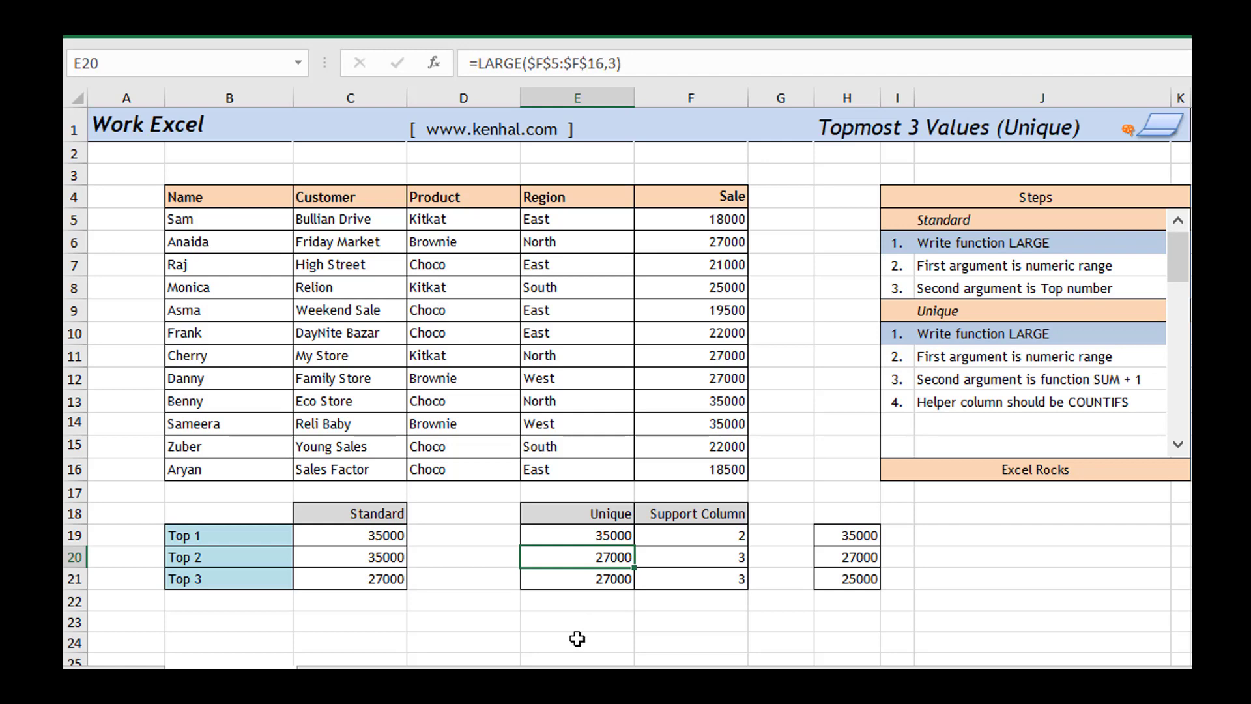
pyautogui.press('F2')
pyautogui.press('Left')
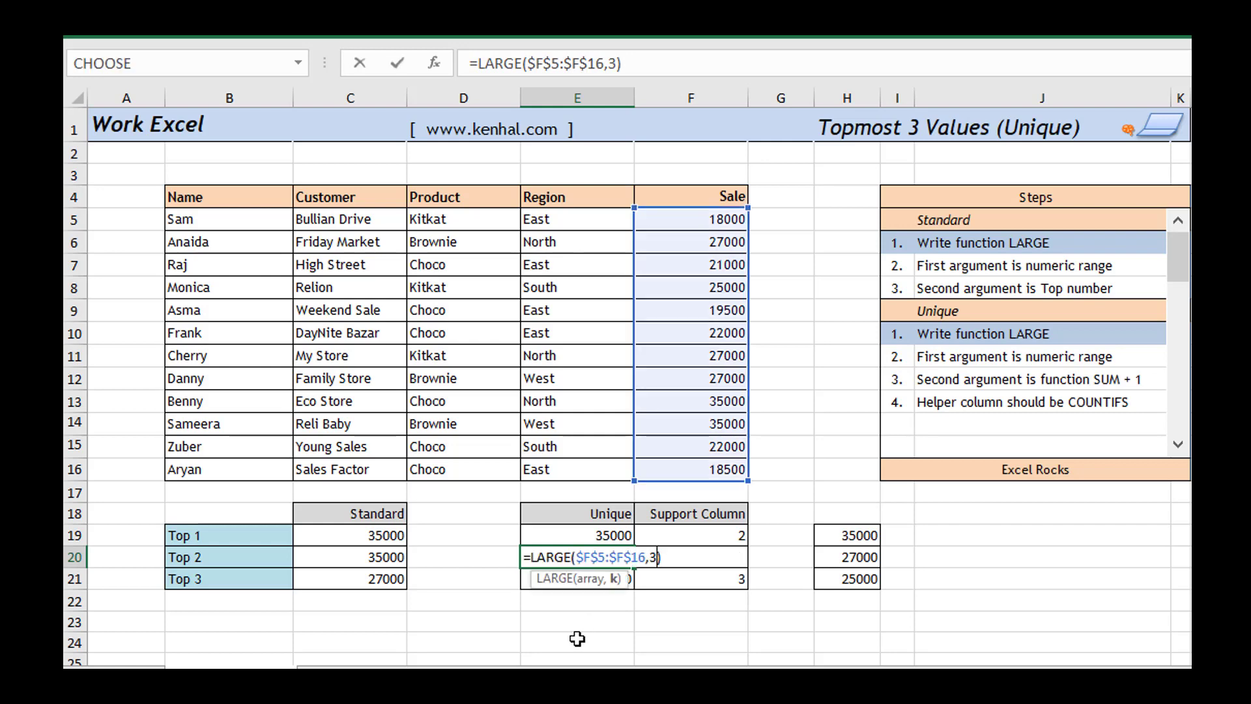
pyautogui.press('BackSpace')
pyautogui.write('SUM(')
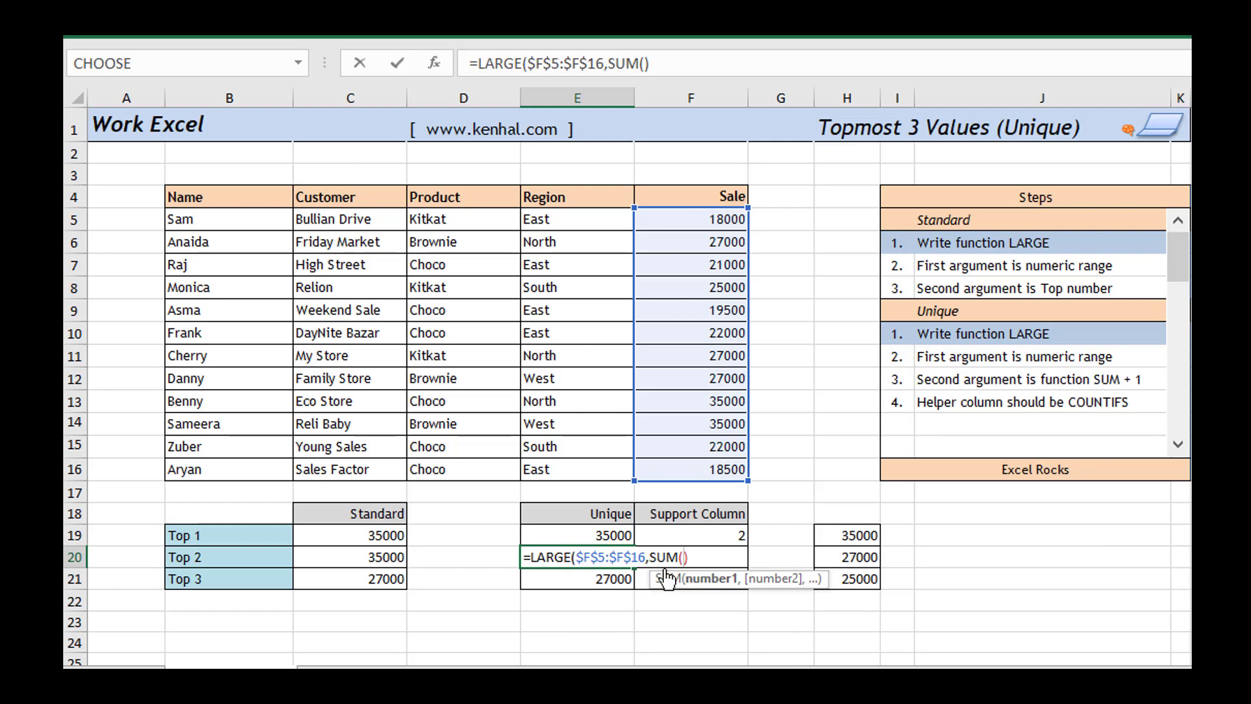
pyautogui.click(716, 533)
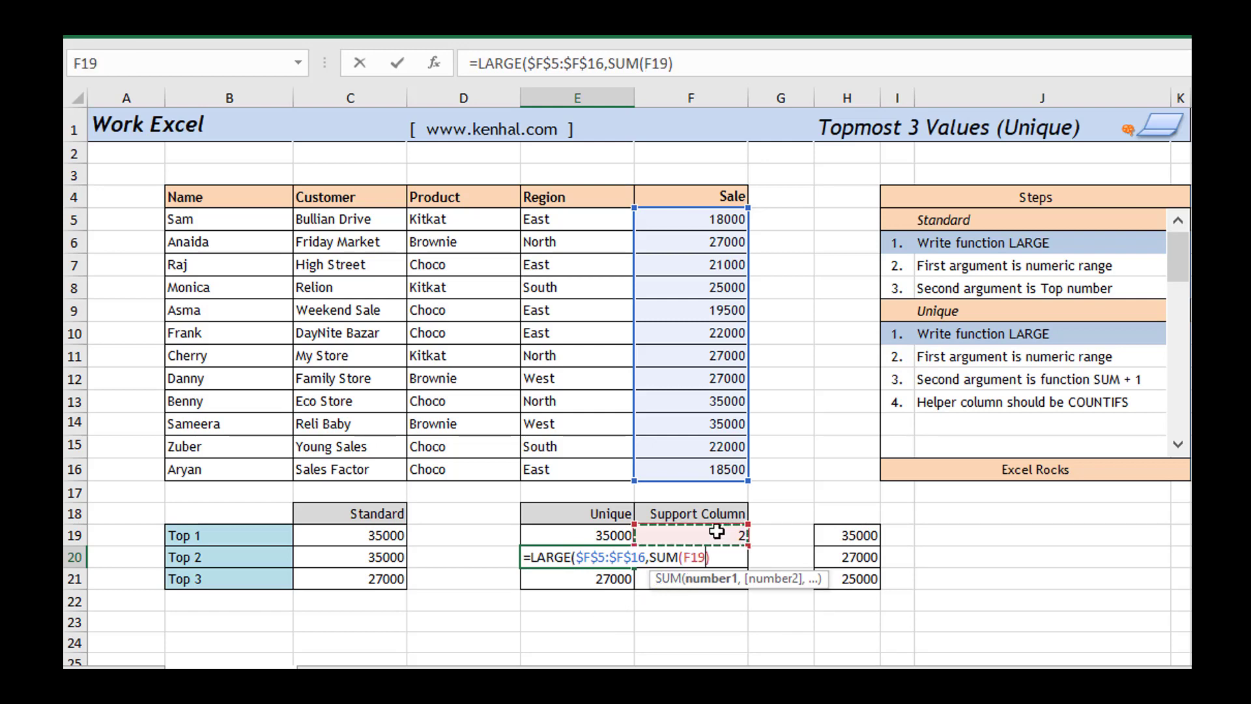
pyautogui.write(':')
pyautogui.click(717, 532)
pyautogui.moveTo(731, 557); pyautogui.dragTo(698, 555)
pyautogui.click(697, 556)
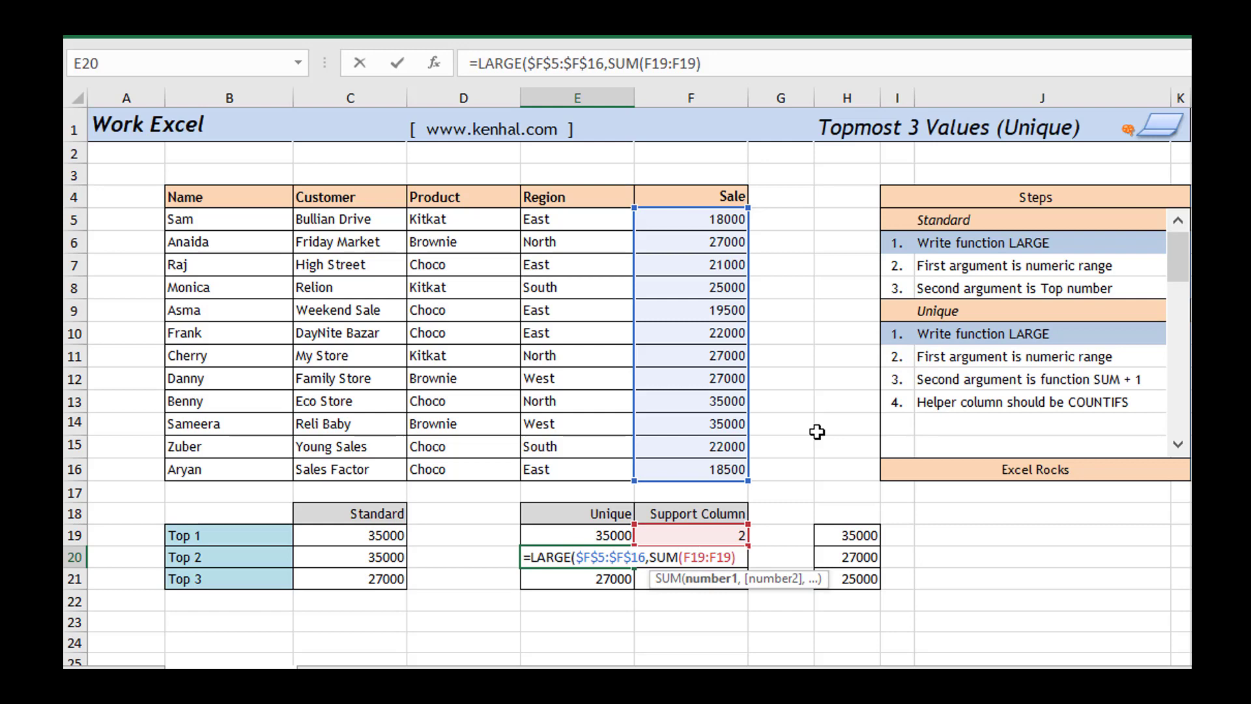
# Lock the first F19 reference and add 1 so E20 reads =LARGE($F$5:$F$16,SUM($F$19:F19)+1)
pyautogui.press('F4')
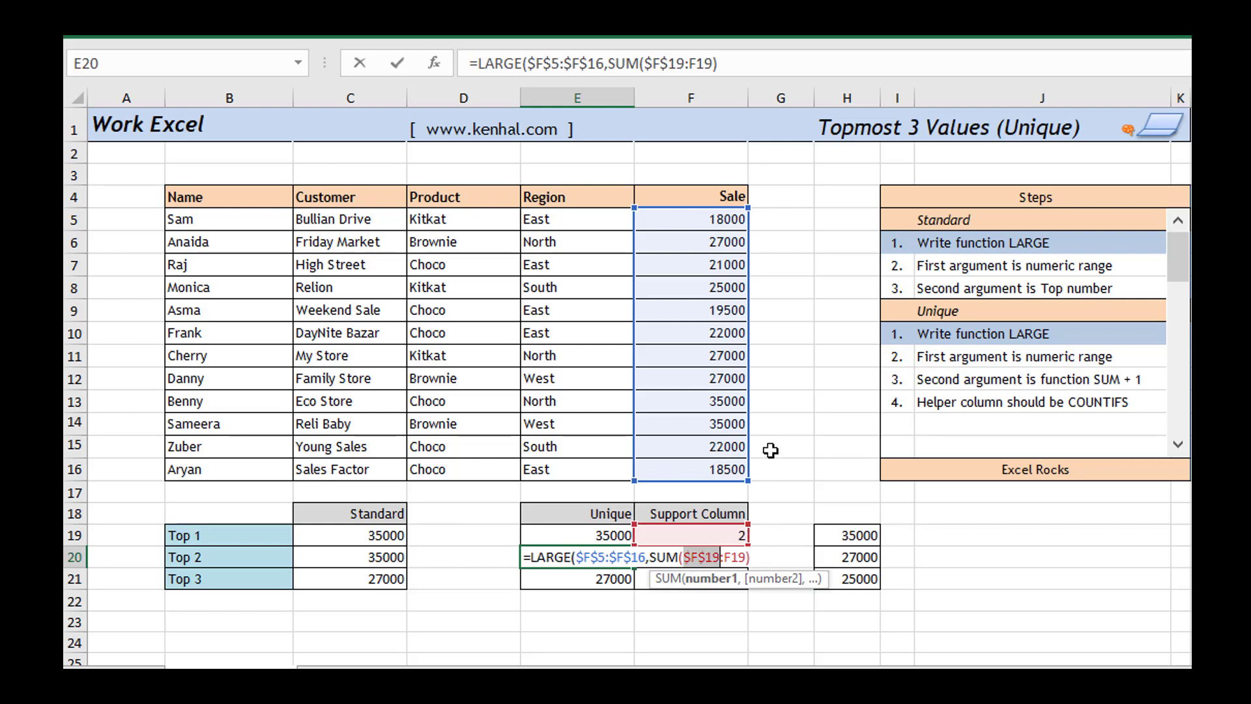
pyautogui.press('End')
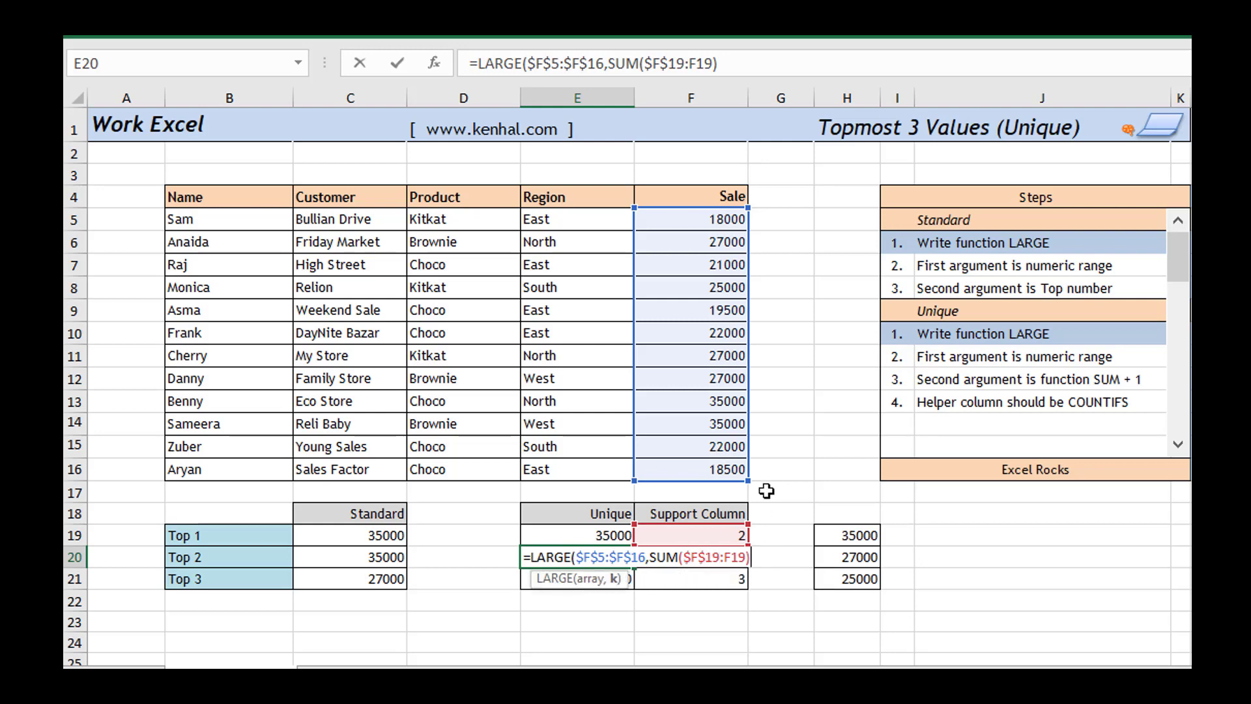
pyautogui.write('+1')
pyautogui.write(')')
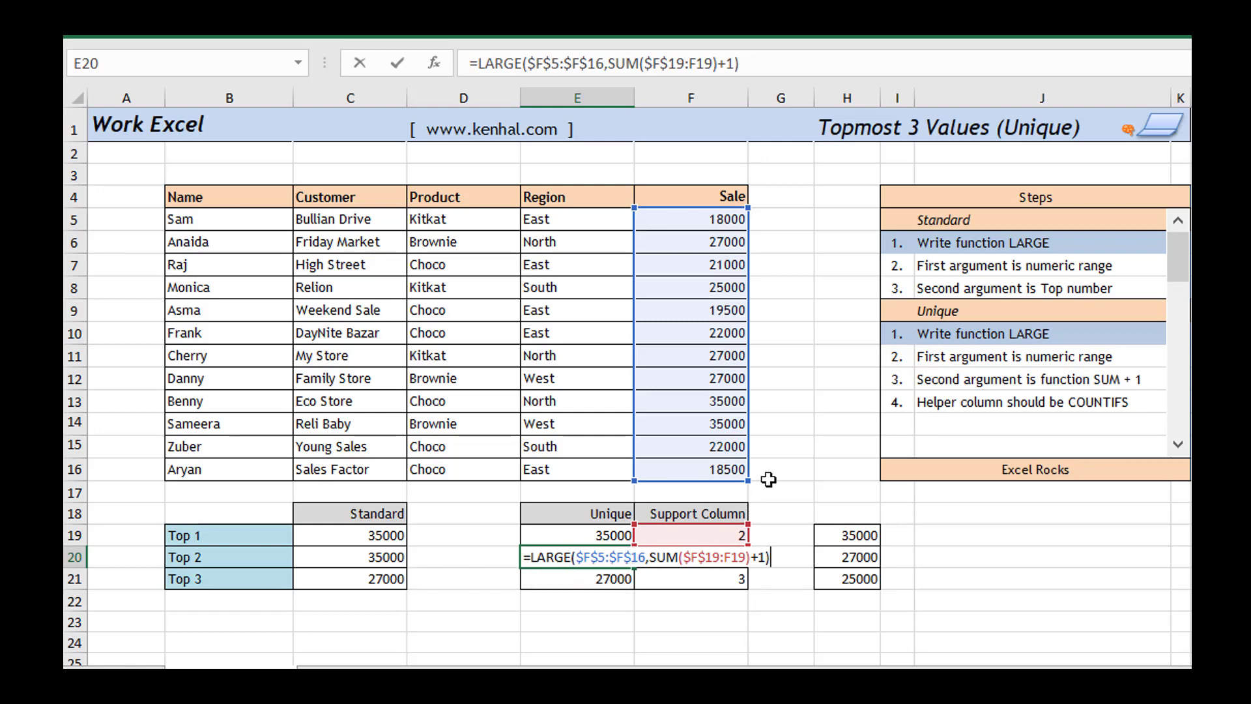
pyautogui.press('Return')
# Fill the LARGE formula from E20 down into E21 for the Top 3 unique value
pyautogui.press('Up')
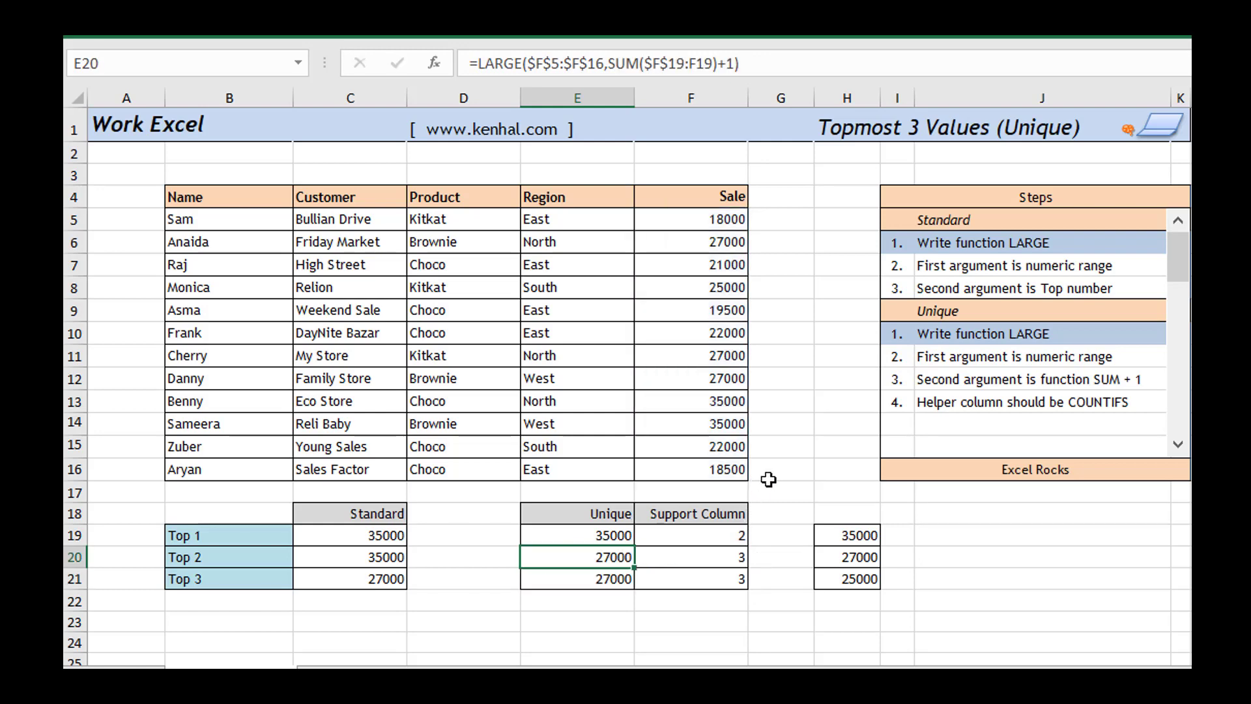
pyautogui.hotkey('shift', 'Down')
pyautogui.hotkey('ctrl', 'd')
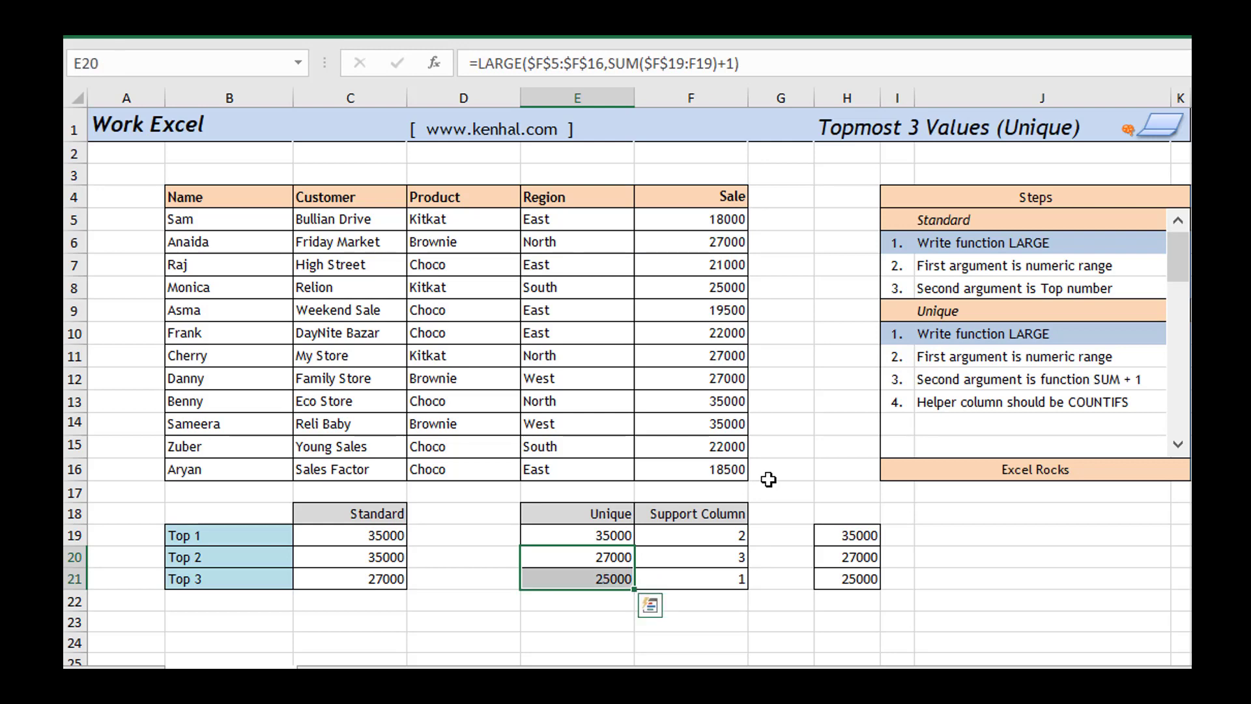
# Examine the Top 2 formula in E20 together with the support counts in F19 and F20
pyautogui.click(661, 529)
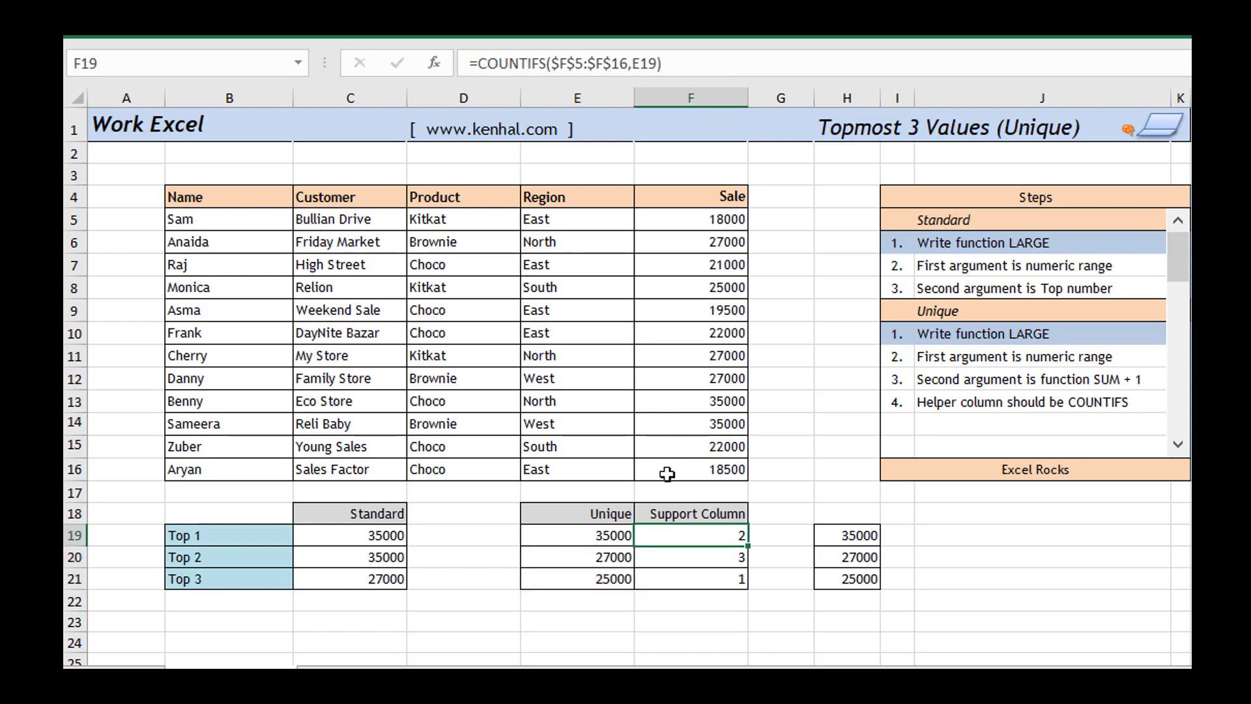
pyautogui.click(613, 556)
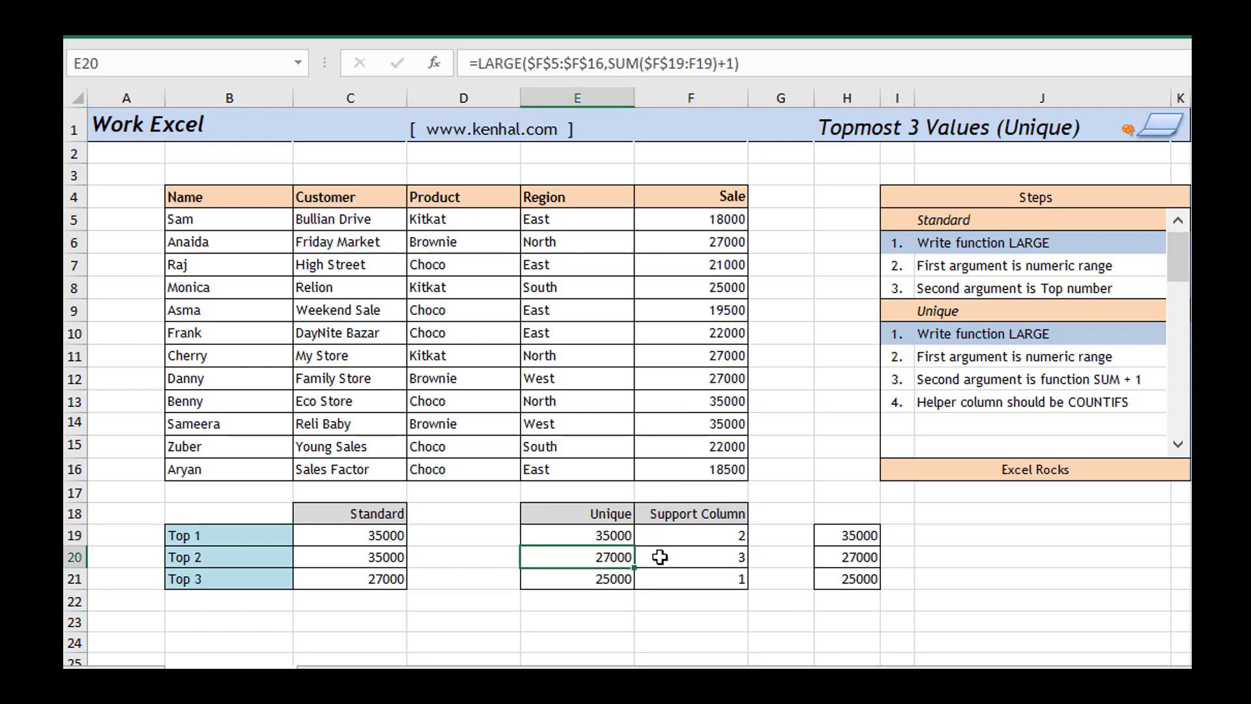
pyautogui.click(660, 556)
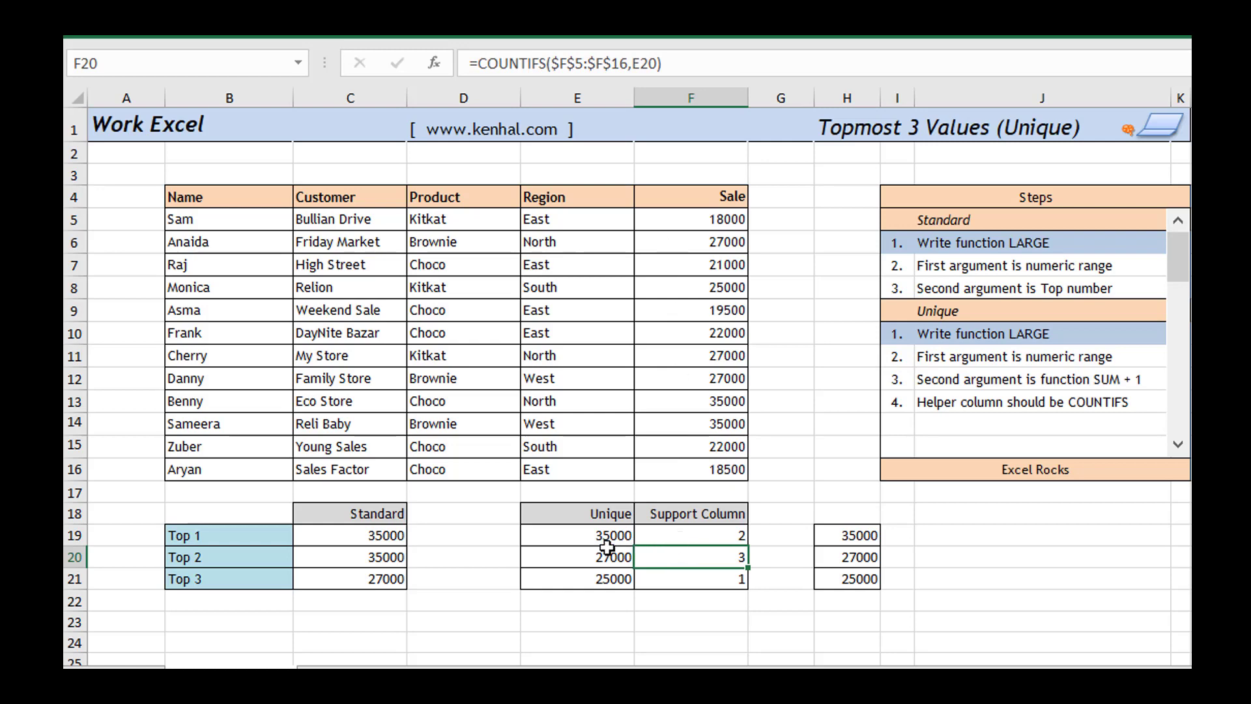
pyautogui.click(581, 555)
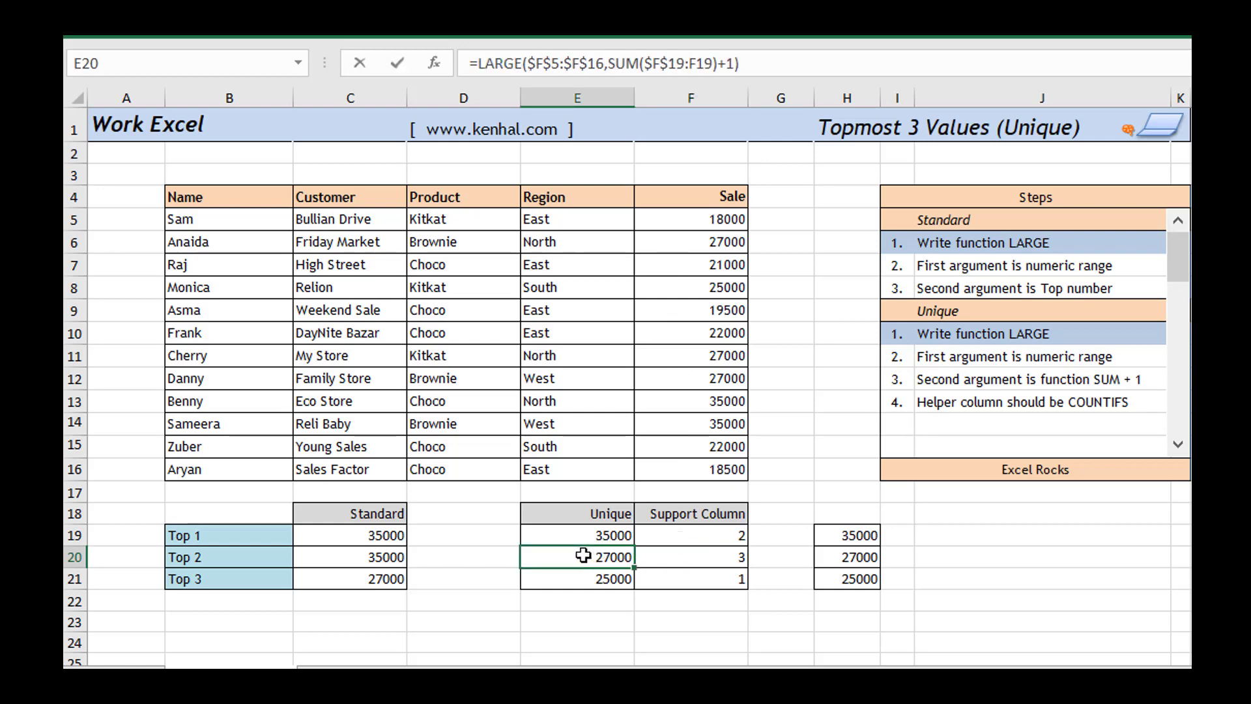
pyautogui.doubleClick(581, 555)
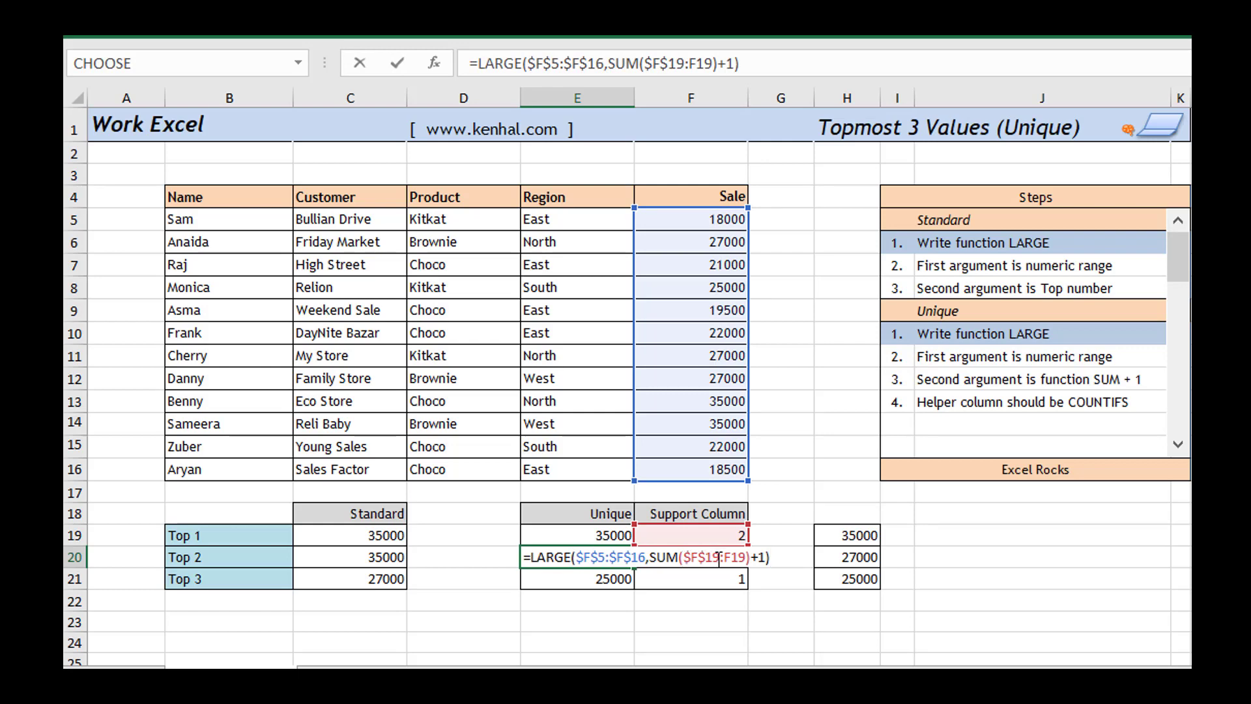
pyautogui.press('Escape')
# Examine the expanding SUM range in the Top 3 formula in E21 and the count in F19 it includes
pyautogui.click(573, 579)
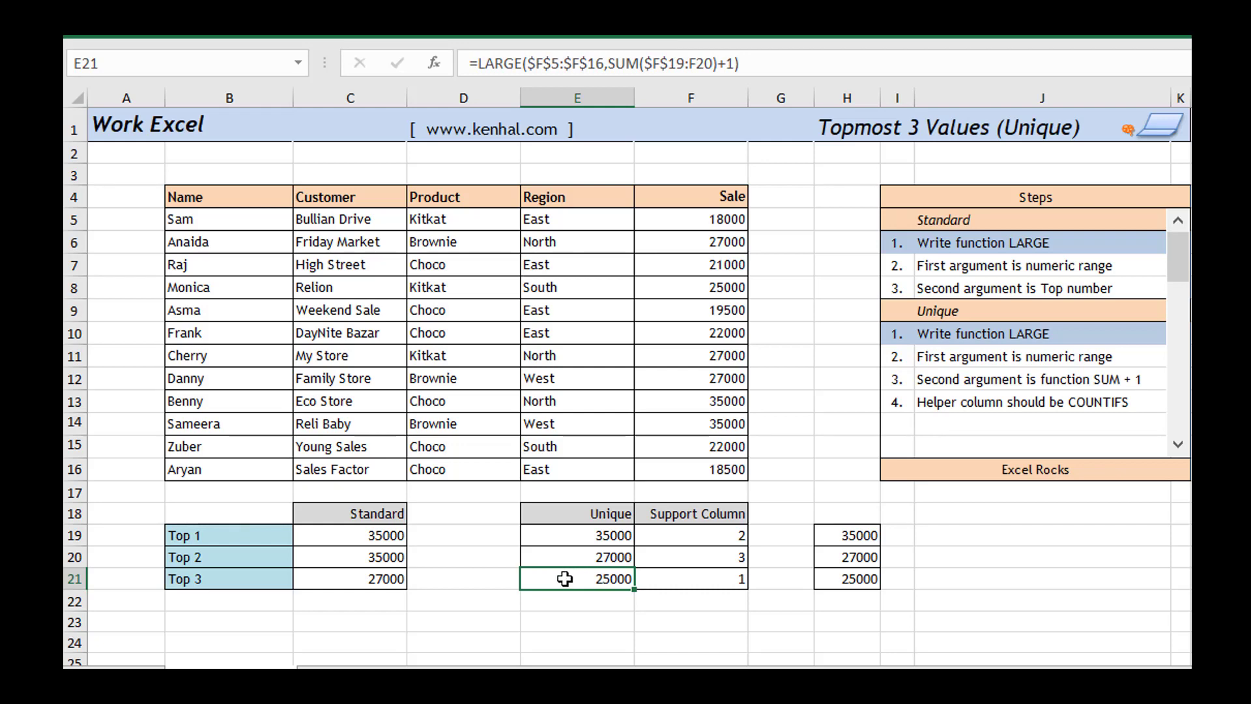
pyautogui.press('F2')
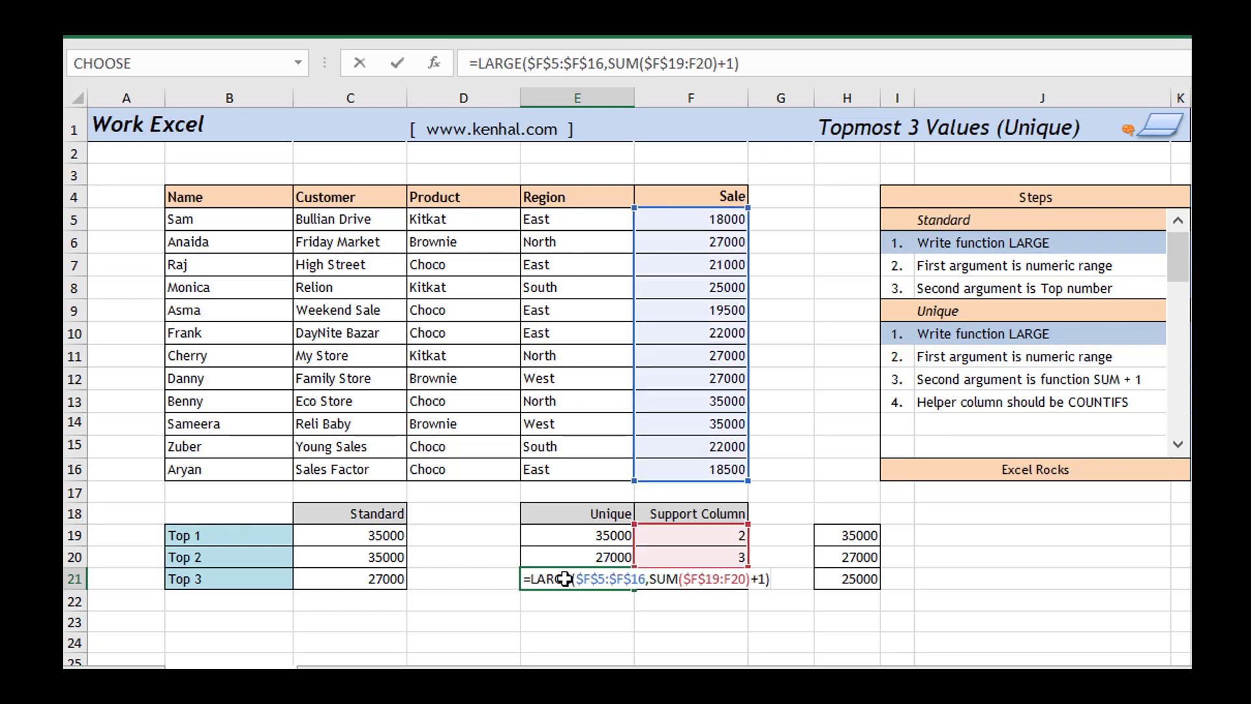
pyautogui.hotkey('ctrl', 'Return')
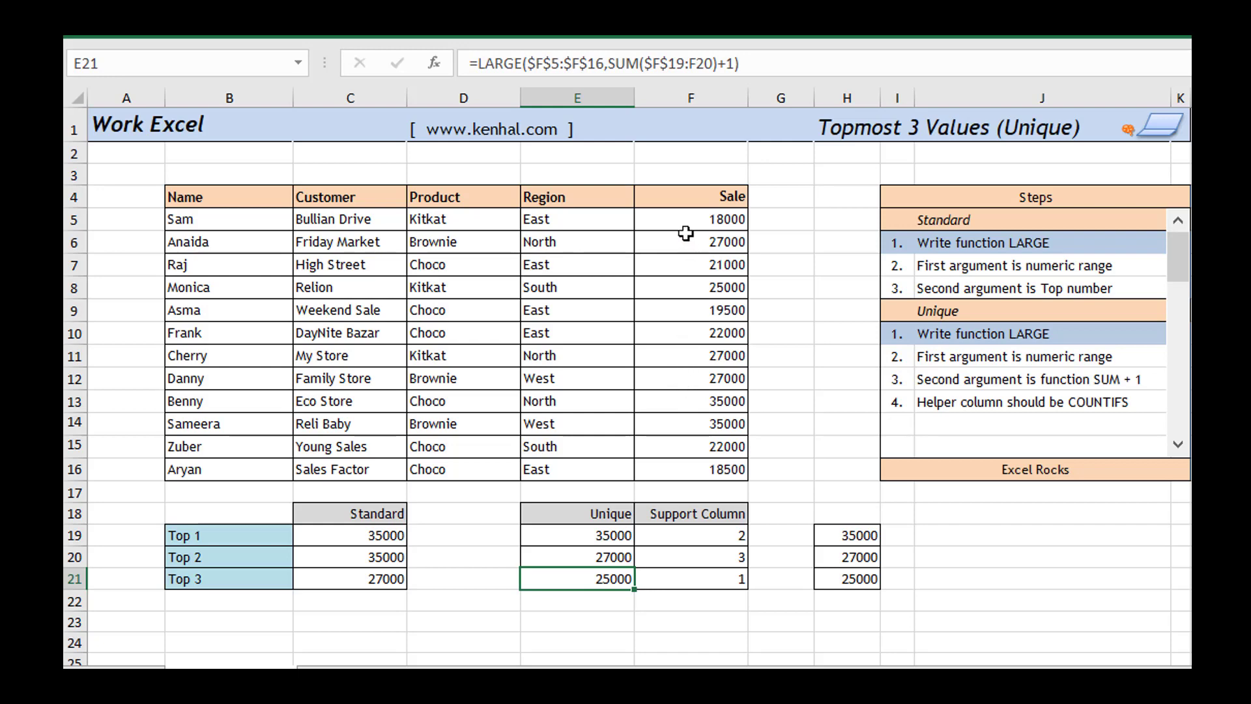
pyautogui.click(658, 539)
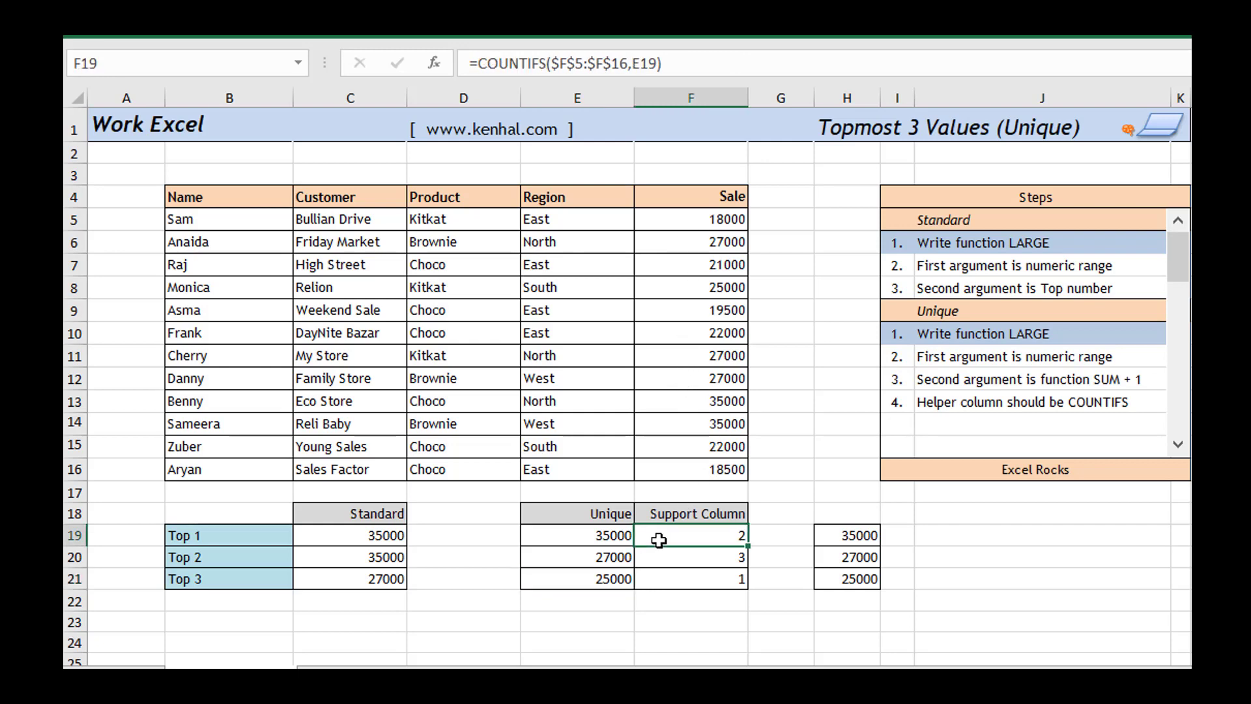
pyautogui.click(583, 580)
pyautogui.press('F2')
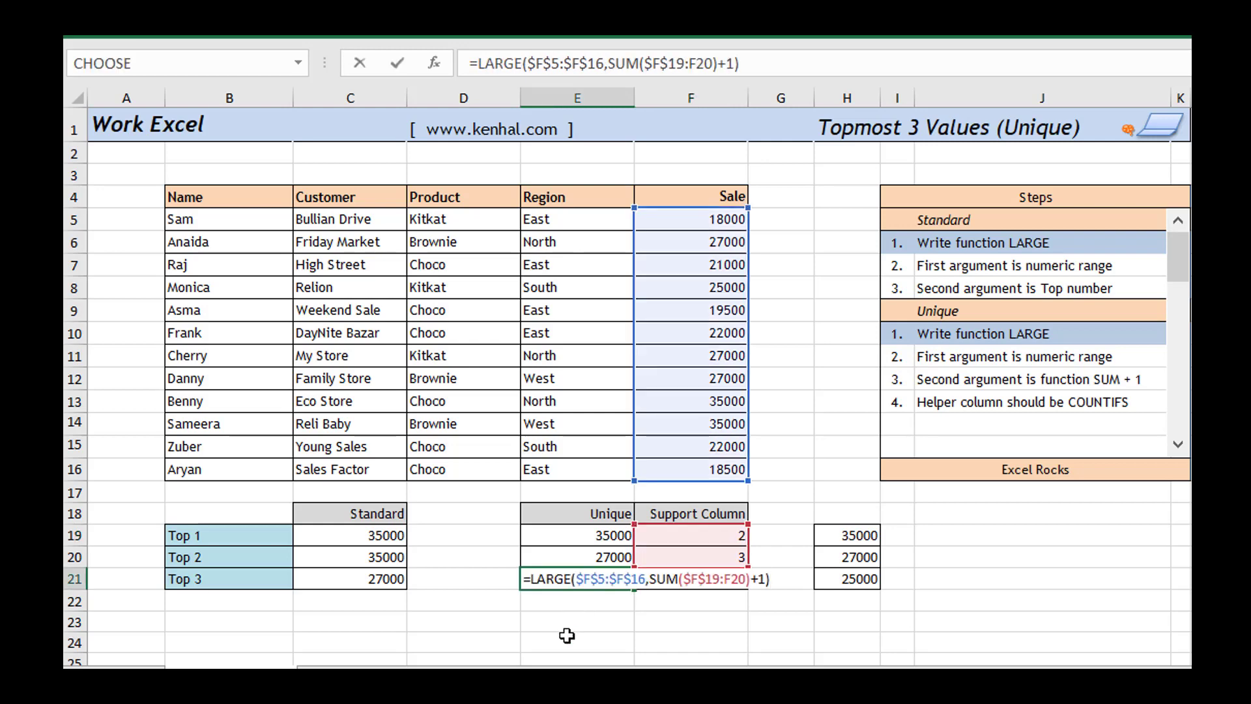
pyautogui.press('Left')
pyautogui.hotkey('ctrl', 'Return')
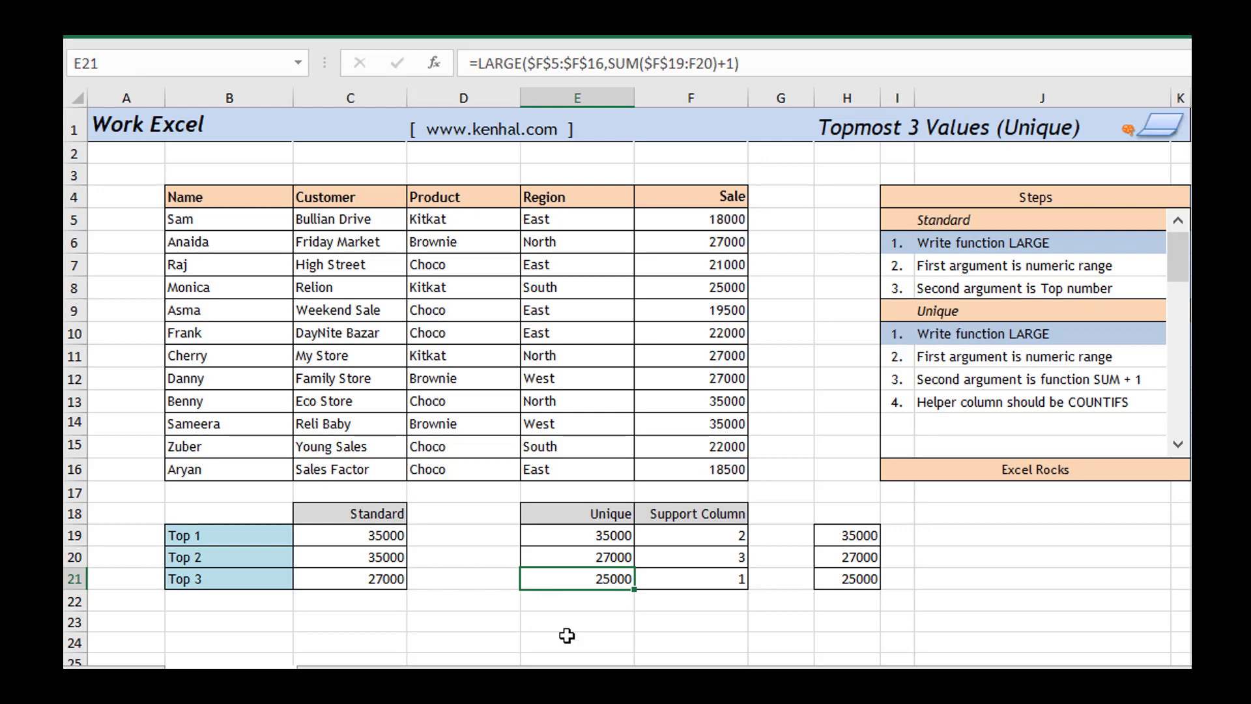
# Copy the Top 1 formula from E19 into J19 as visible text, =LARGE($F$5:$F$16,1)
pyautogui.press('Up')
pyautogui.press('Up')
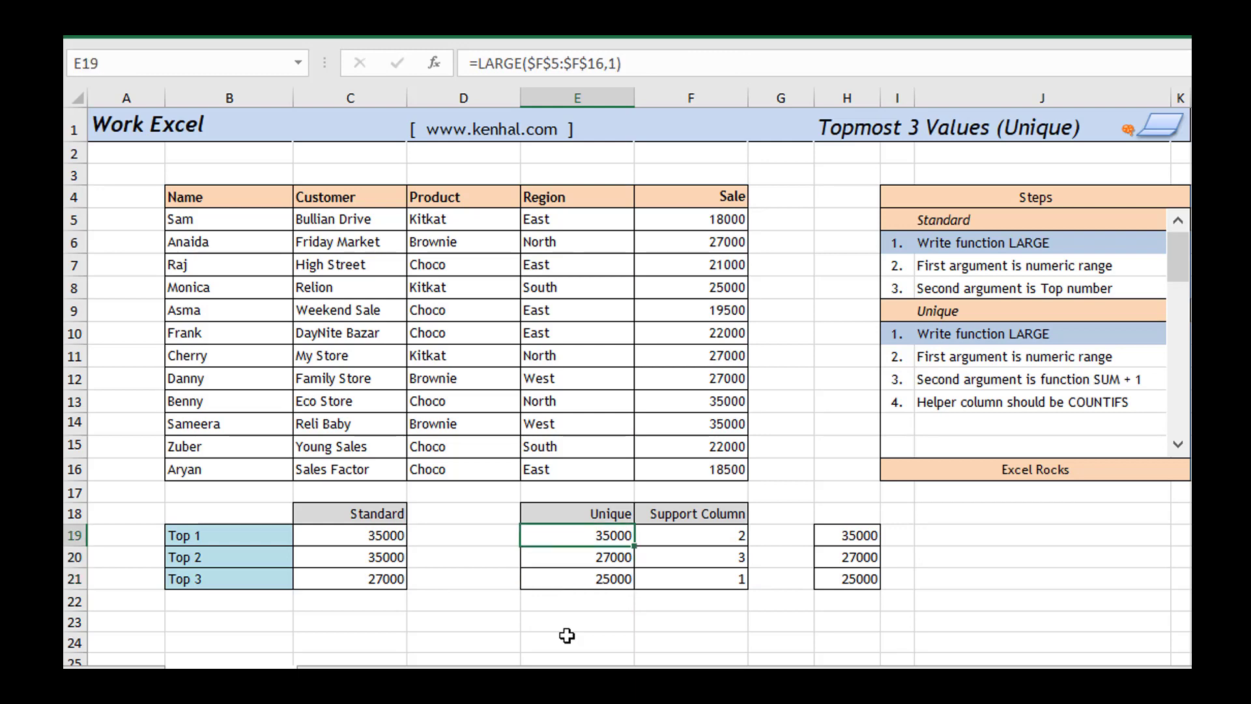
pyautogui.press('F2')
pyautogui.hotkey('shift', 'Home')
pyautogui.hotkey('ctrl', 'c')
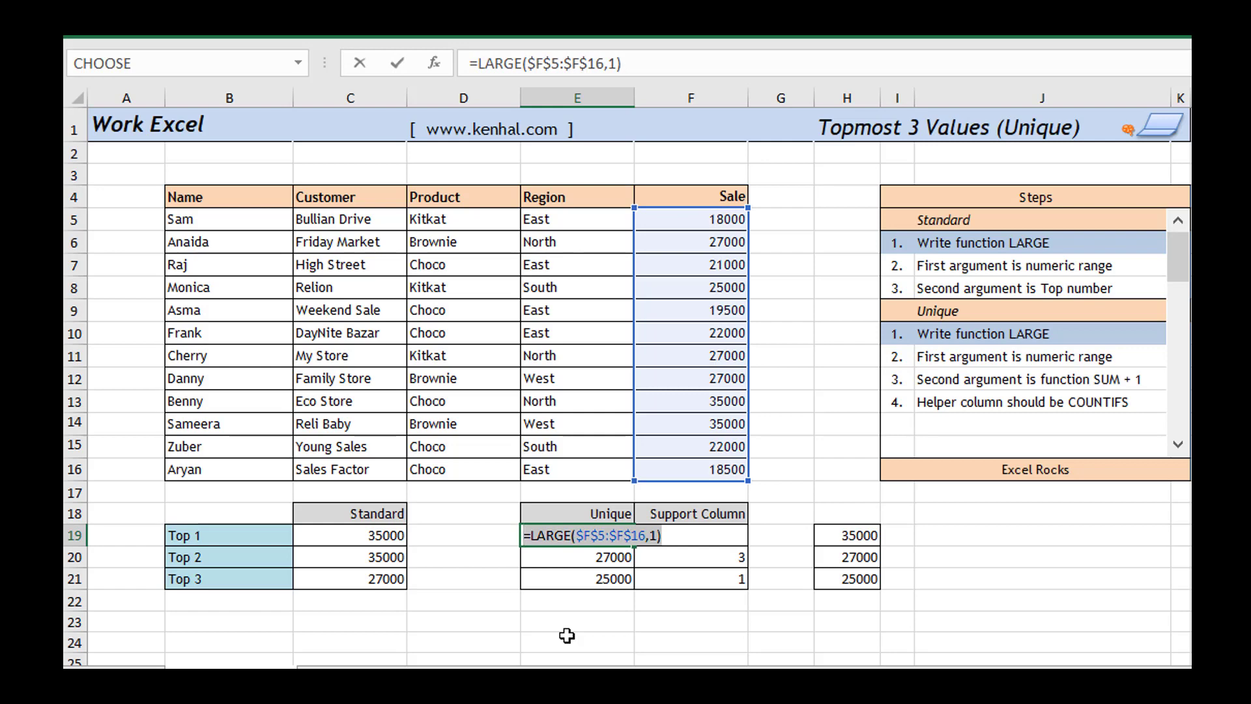
pyautogui.press('Return')
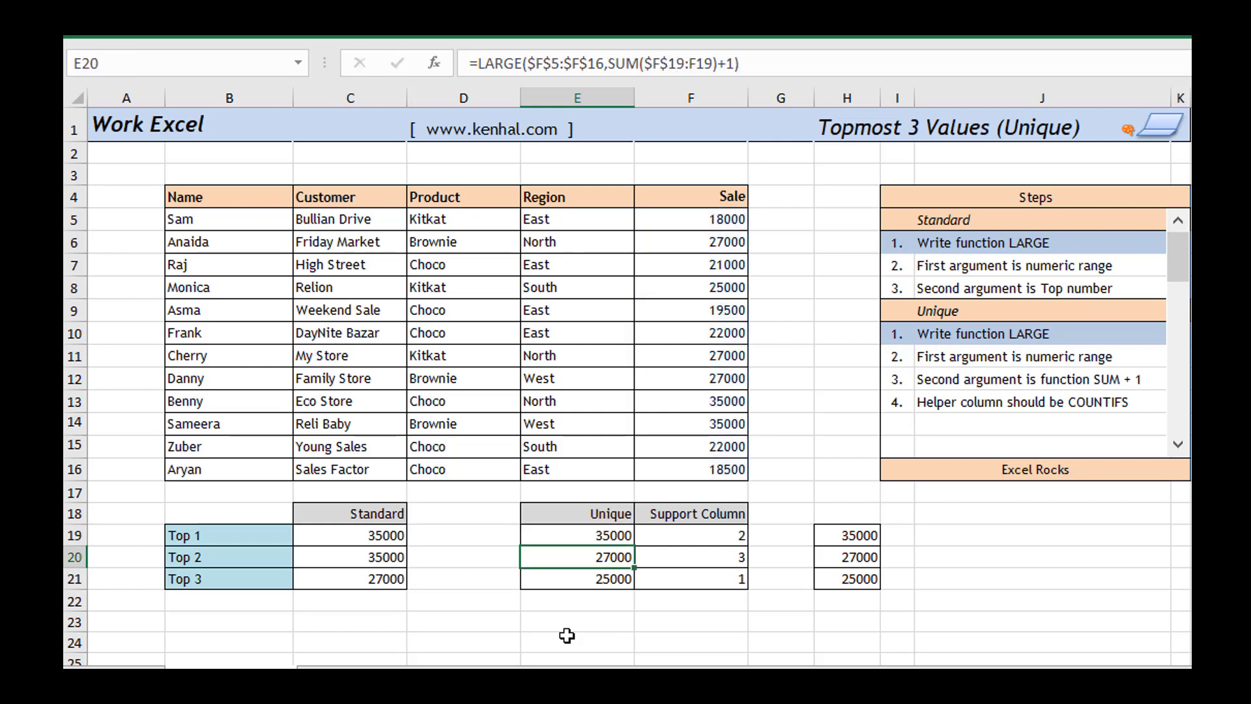
pyautogui.click(943, 535)
pyautogui.doubleClick(944, 535)
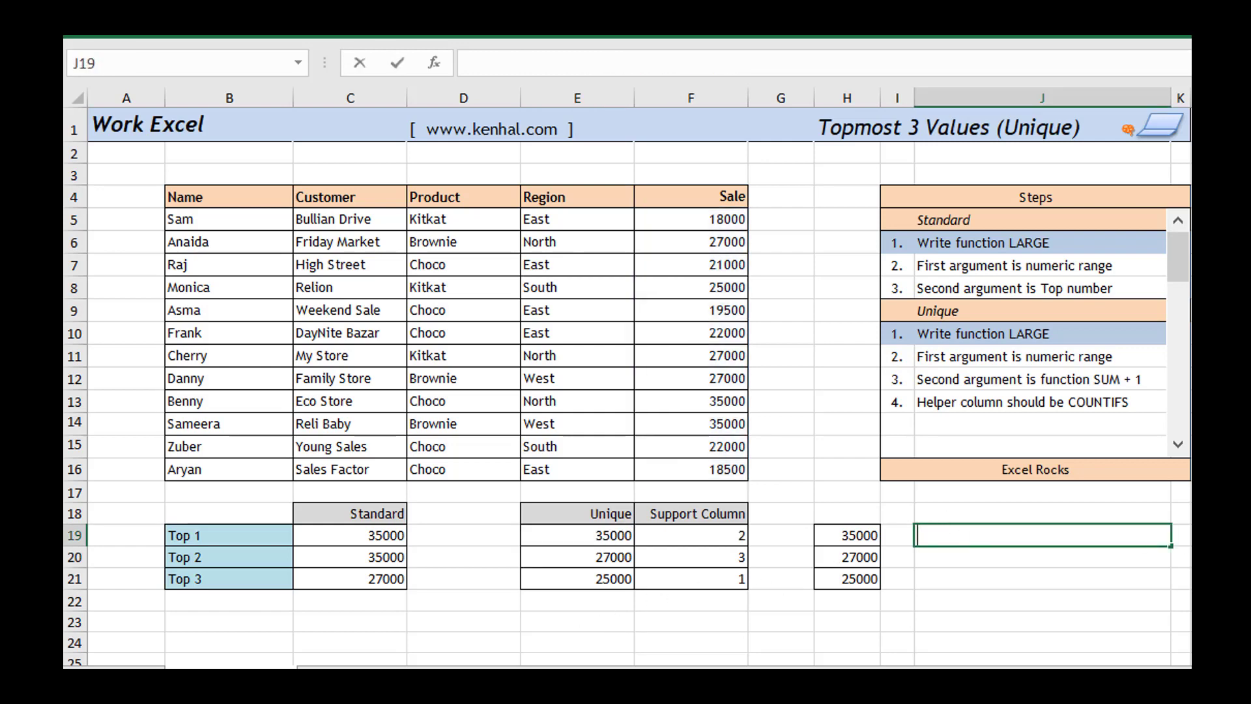
pyautogui.write("'")
pyautogui.hotkey('ctrl', 'v')
pyautogui.press('Return')
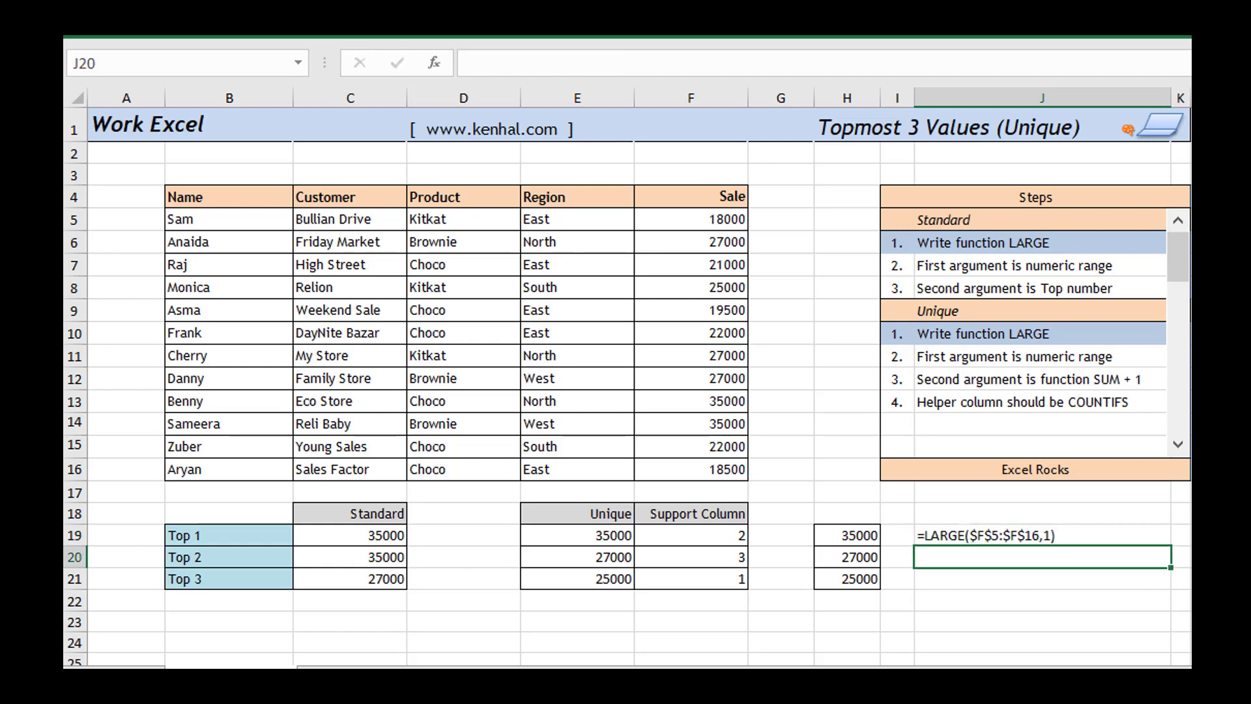
# Document the Top 2 formula from E20 in J20 as visible text, =LARGE($F$5:$F$16,SUM($F$19:F19)+1)
pyautogui.click(584, 557)
pyautogui.press('F2')
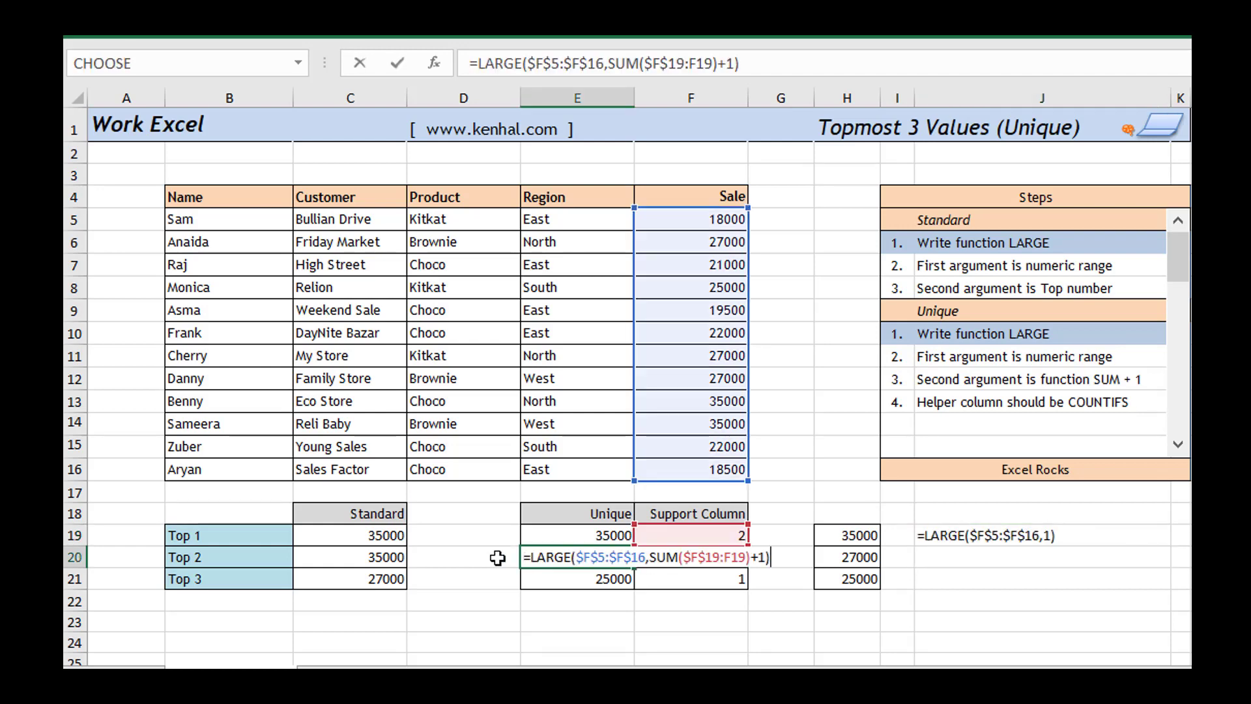
pyautogui.press('Return')
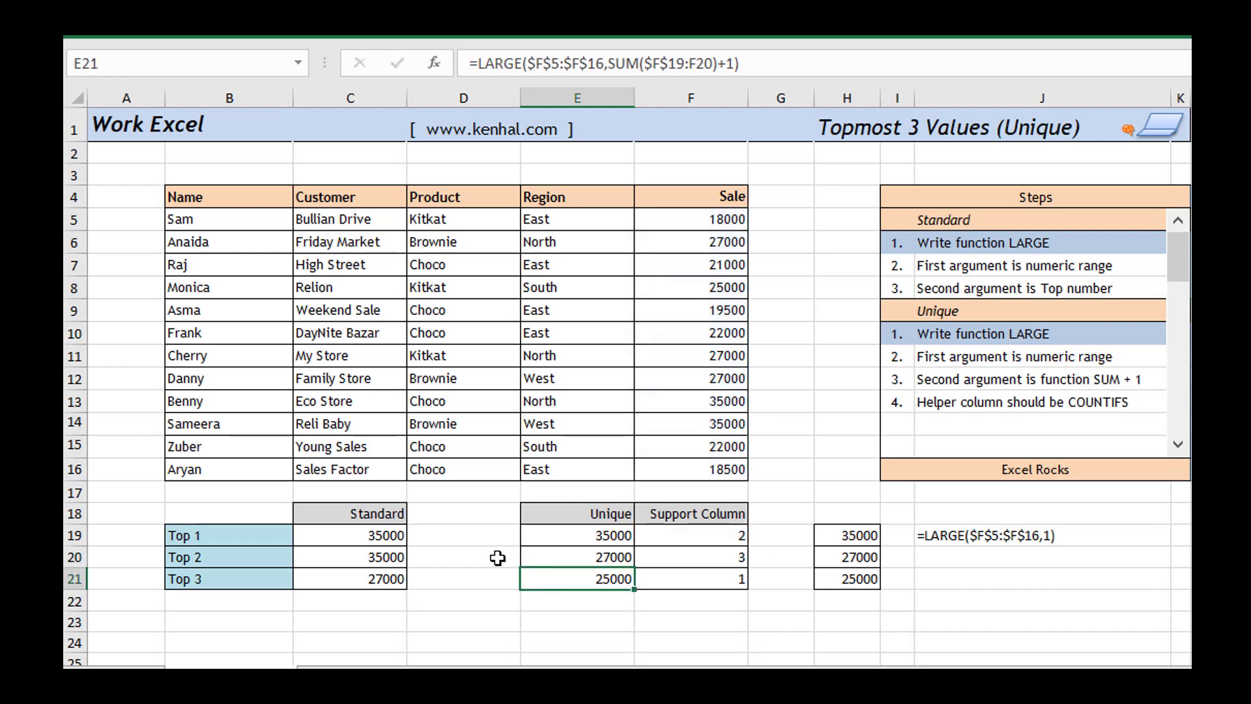
pyautogui.click(933, 558)
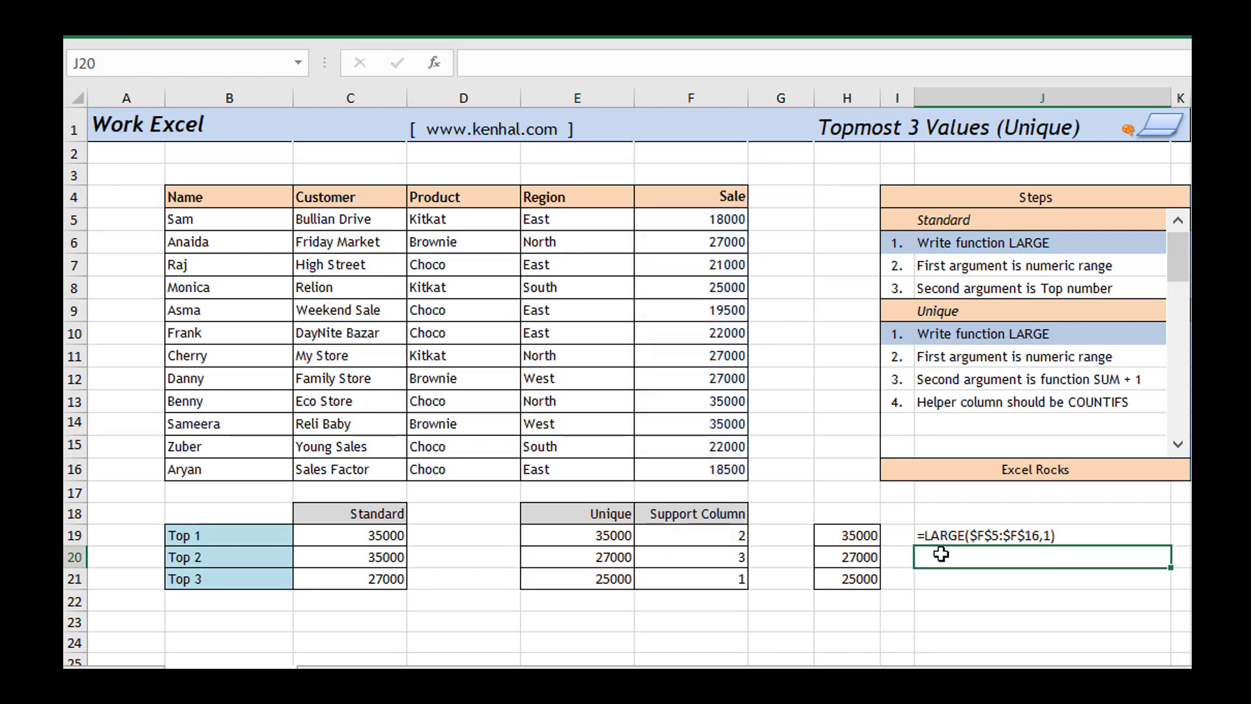
pyautogui.press('F2')
pyautogui.write('=LARGE($F$5:$F$16,SUM($F$19:F19)+1)')
pyautogui.press('Return')
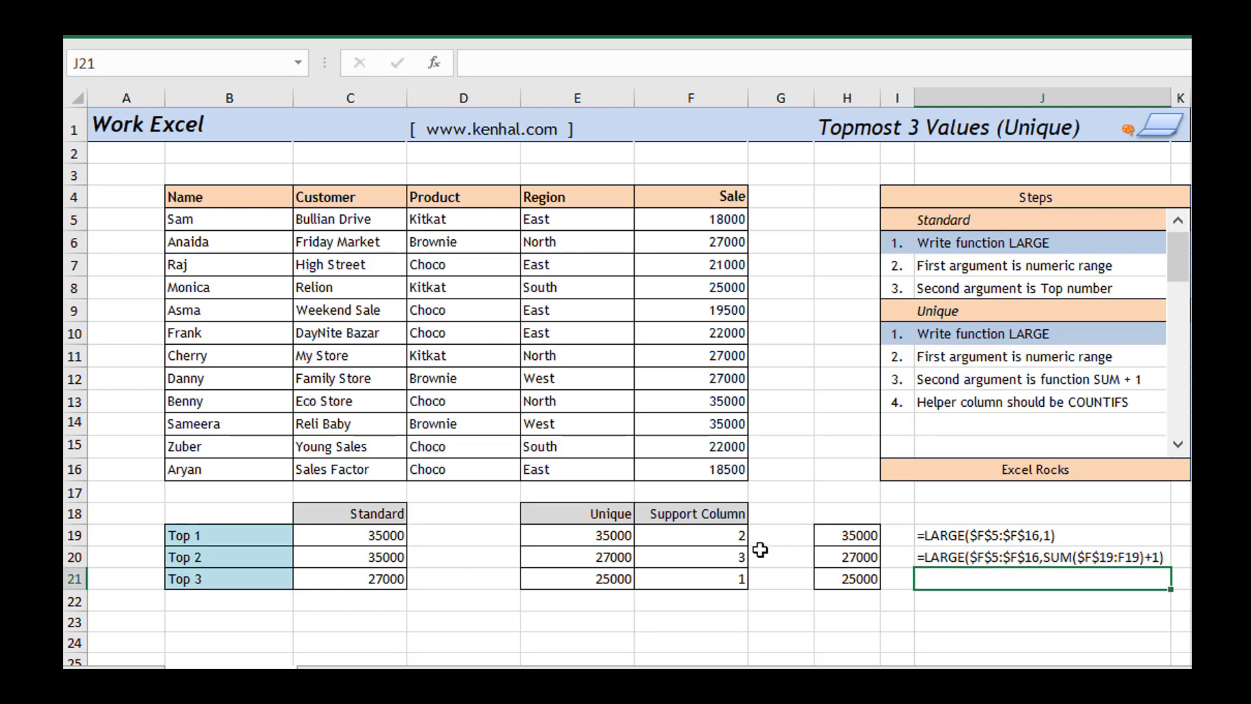
# Copy the support column formula from F19 into J22 as visible text, =COUNTIFS($F$5:$F$16,E19)
pyautogui.click(717, 545)
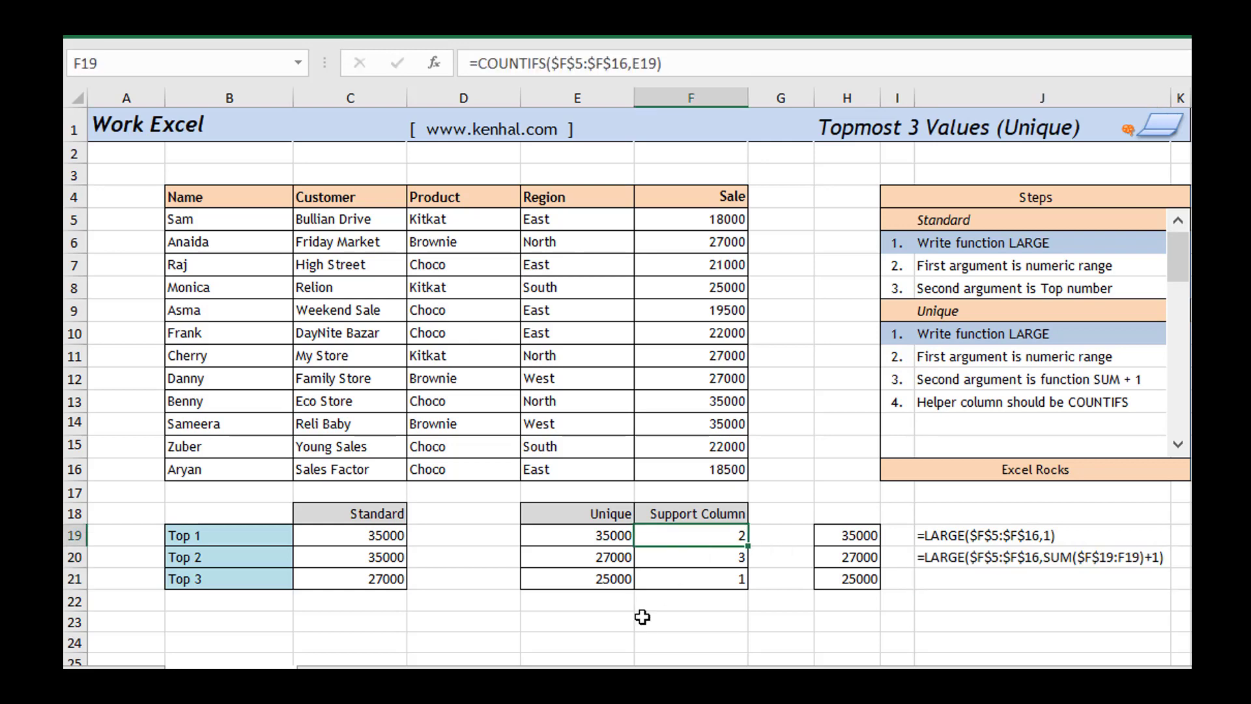
pyautogui.press('F2')
pyautogui.hotkey('shift', 'Home')
pyautogui.hotkey('ctrl', 'c')
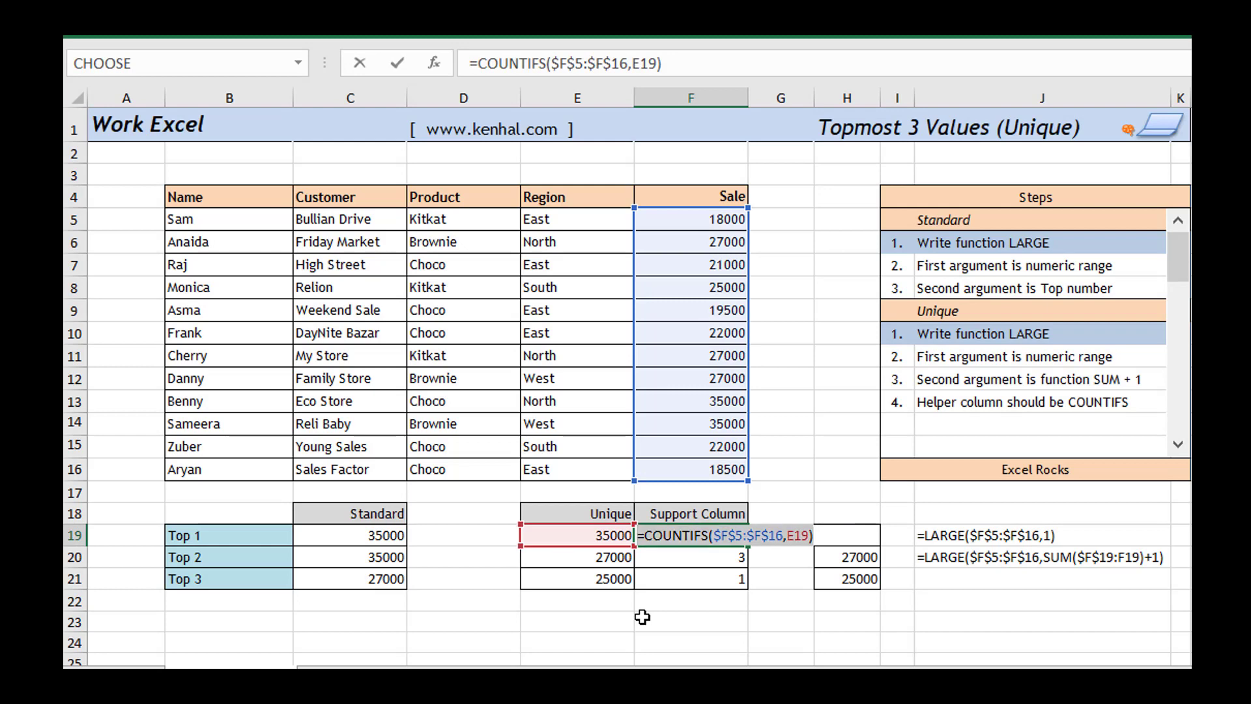
pyautogui.press('Return')
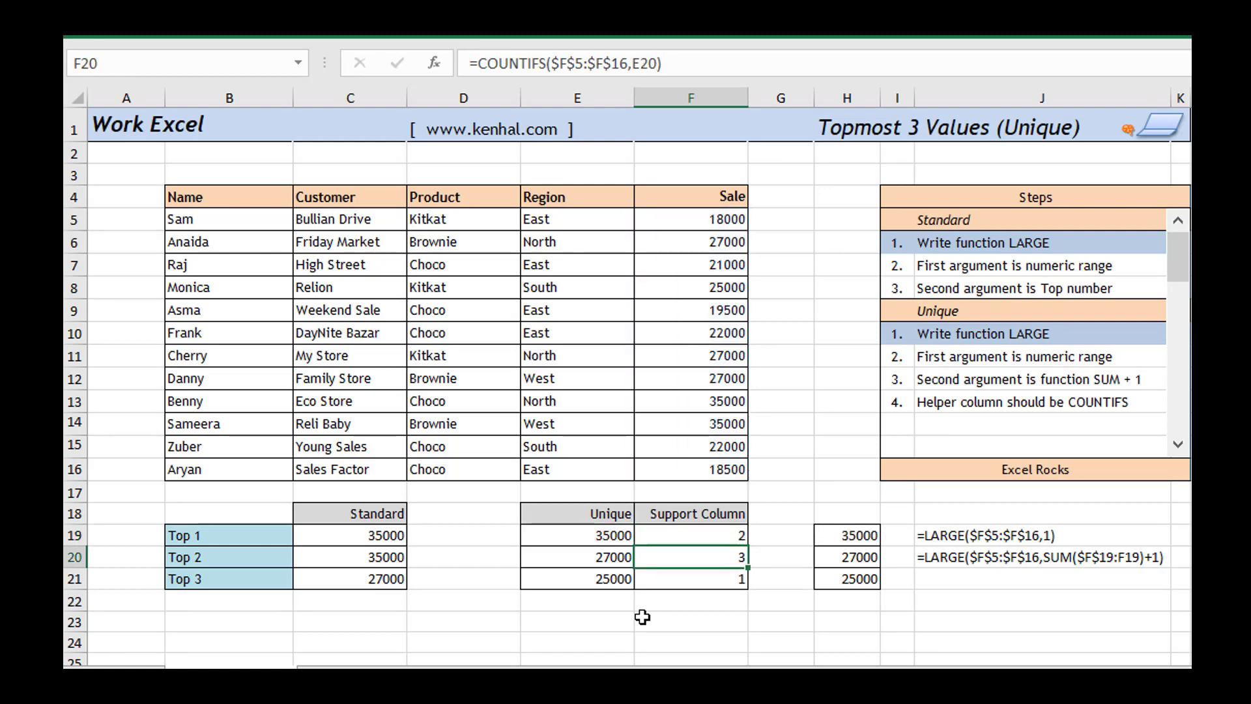
pyautogui.click(925, 594)
pyautogui.write("'")
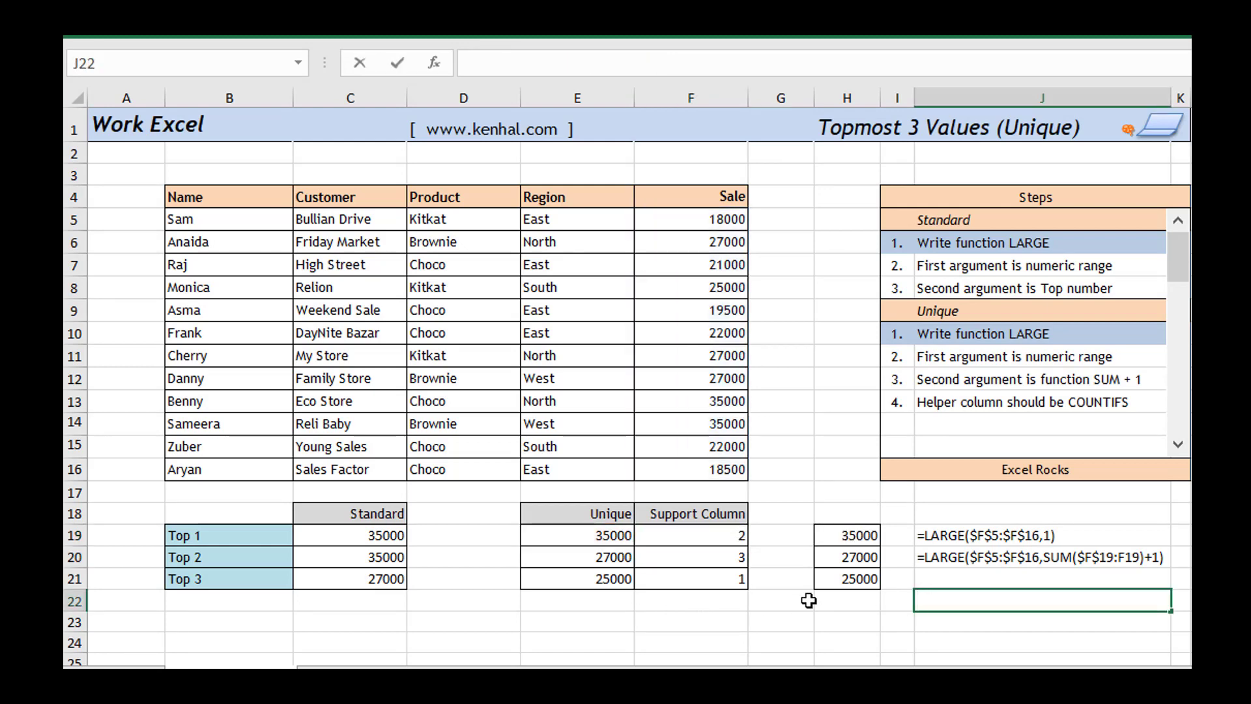
pyautogui.hotkey('ctrl', 'v')
pyautogui.press('Return')
pyautogui.press('Left')
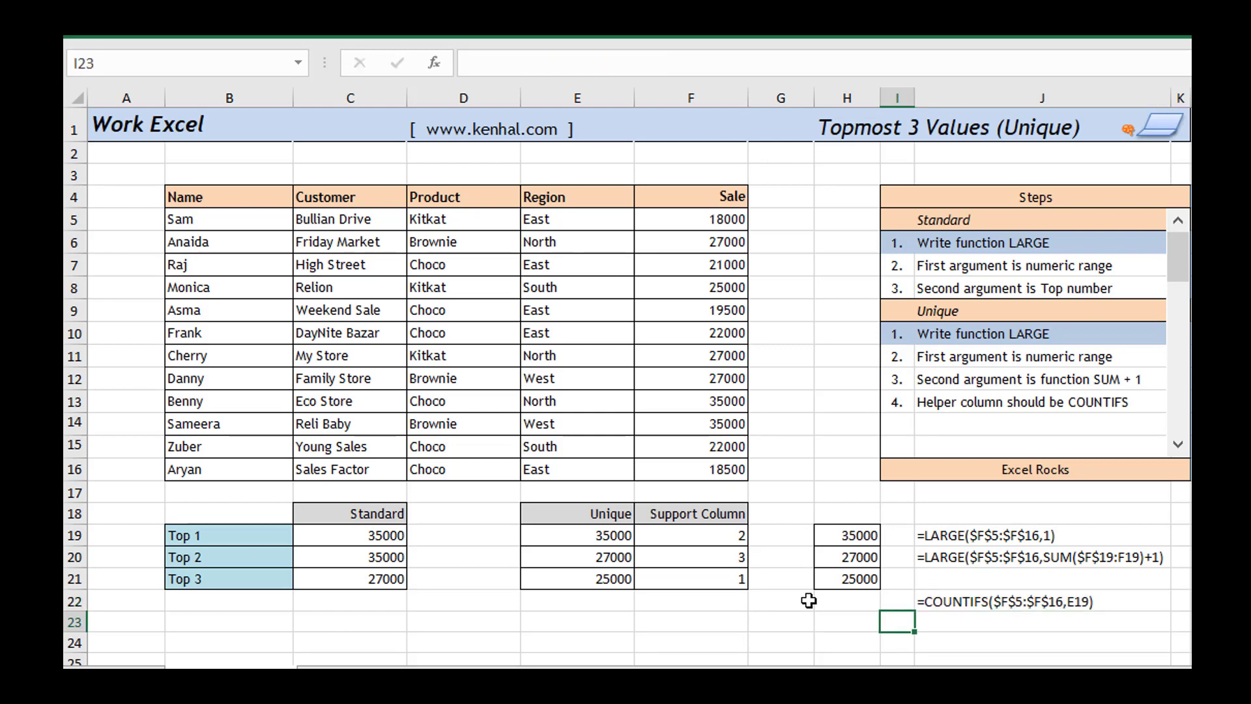
# Review the Steps list by advancing its highlight one item at a time to step 4, Helper column should be COUNTIFS
pyautogui.press('Up')
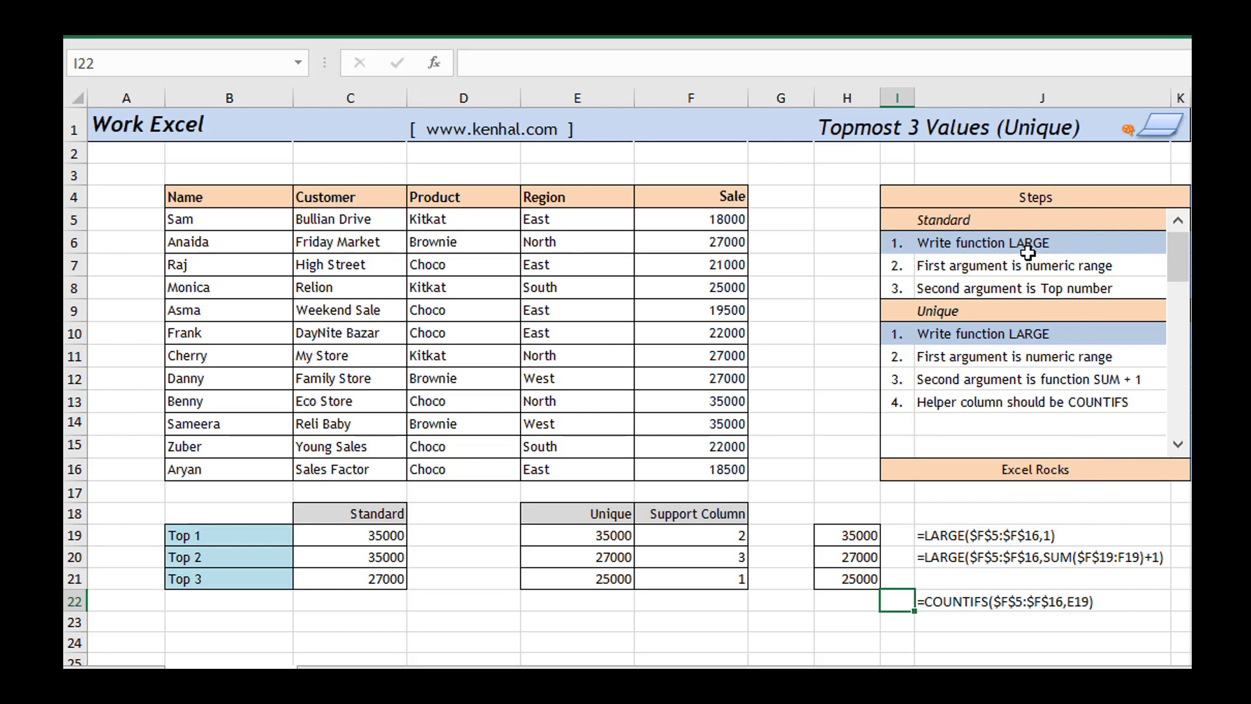
pyautogui.click(1177, 445)
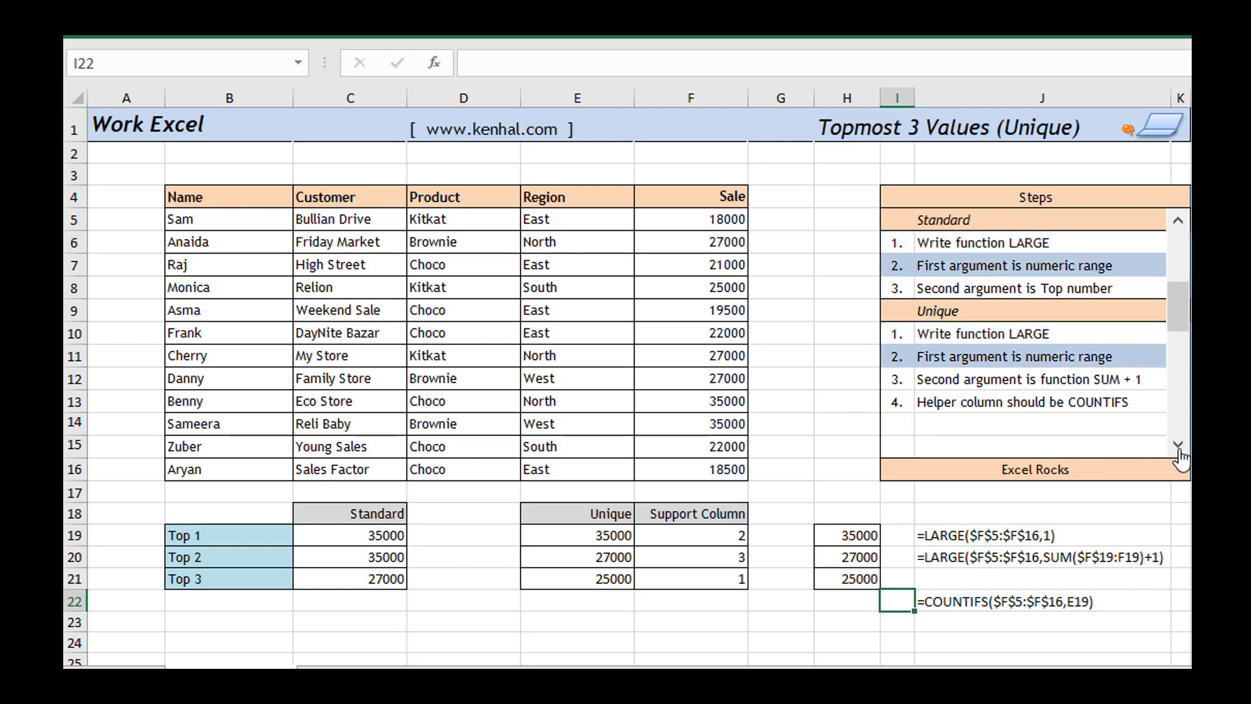
pyautogui.click(1178, 447)
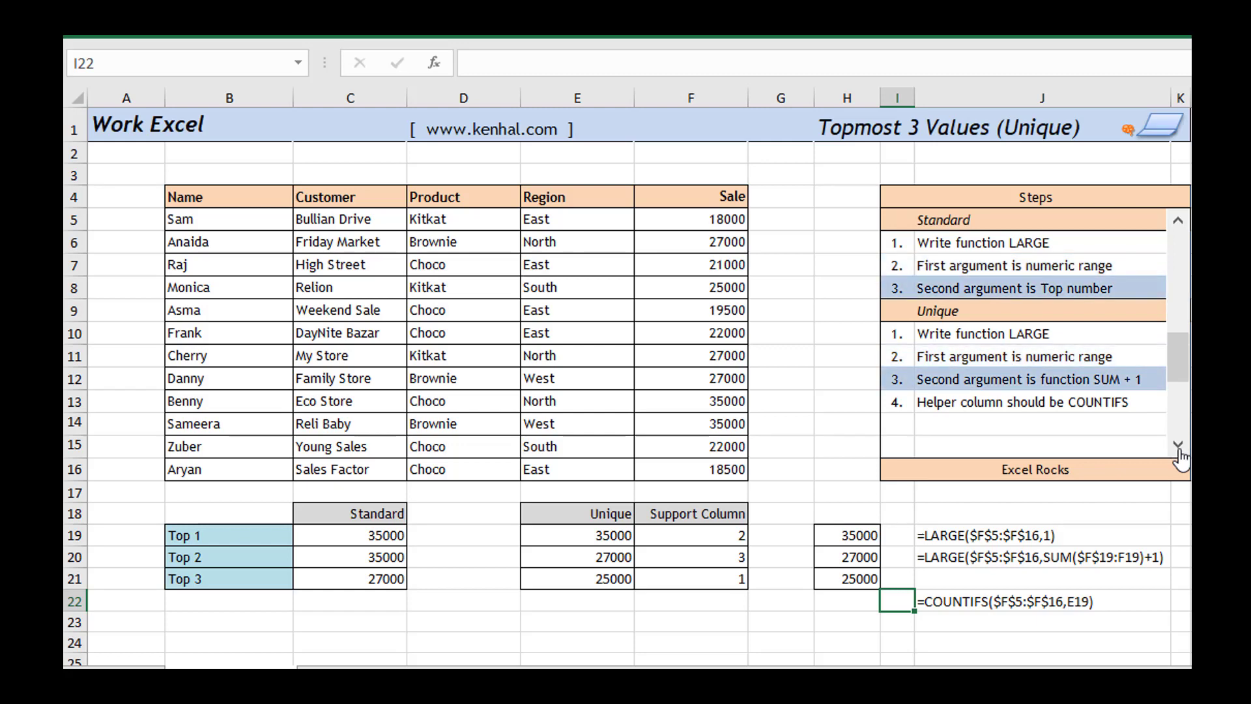
pyautogui.click(1178, 447)
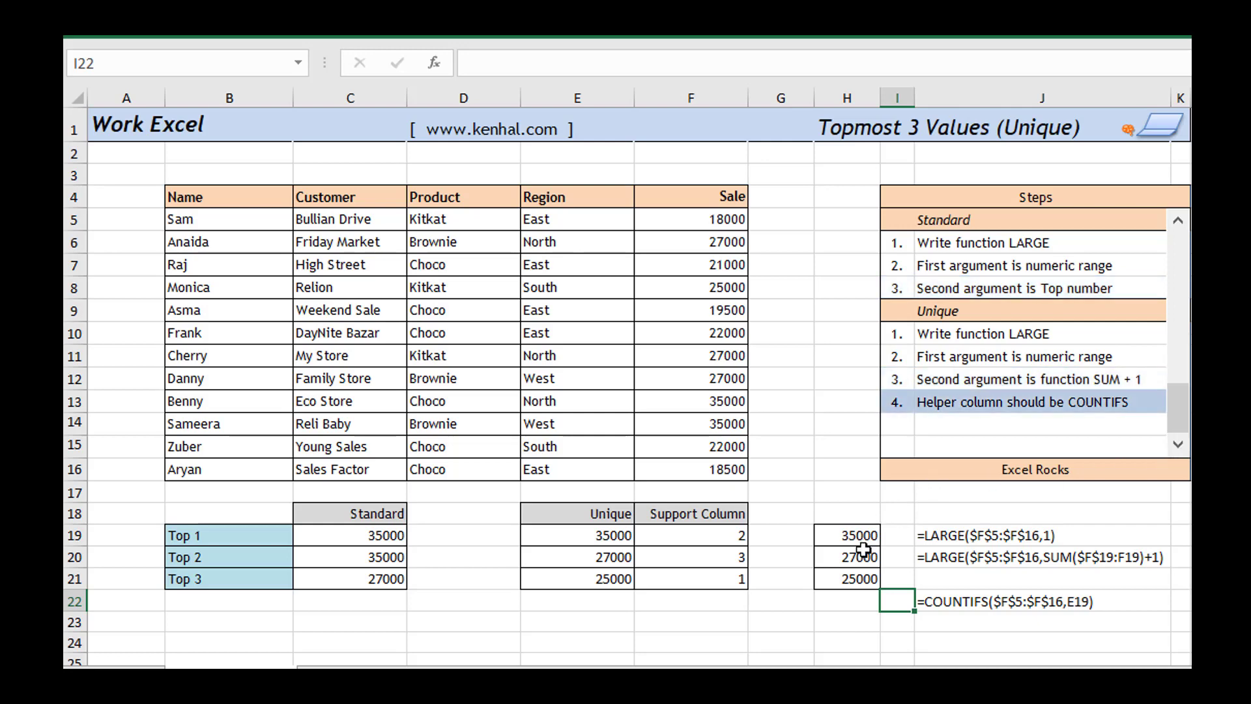
pyautogui.click(934, 516)
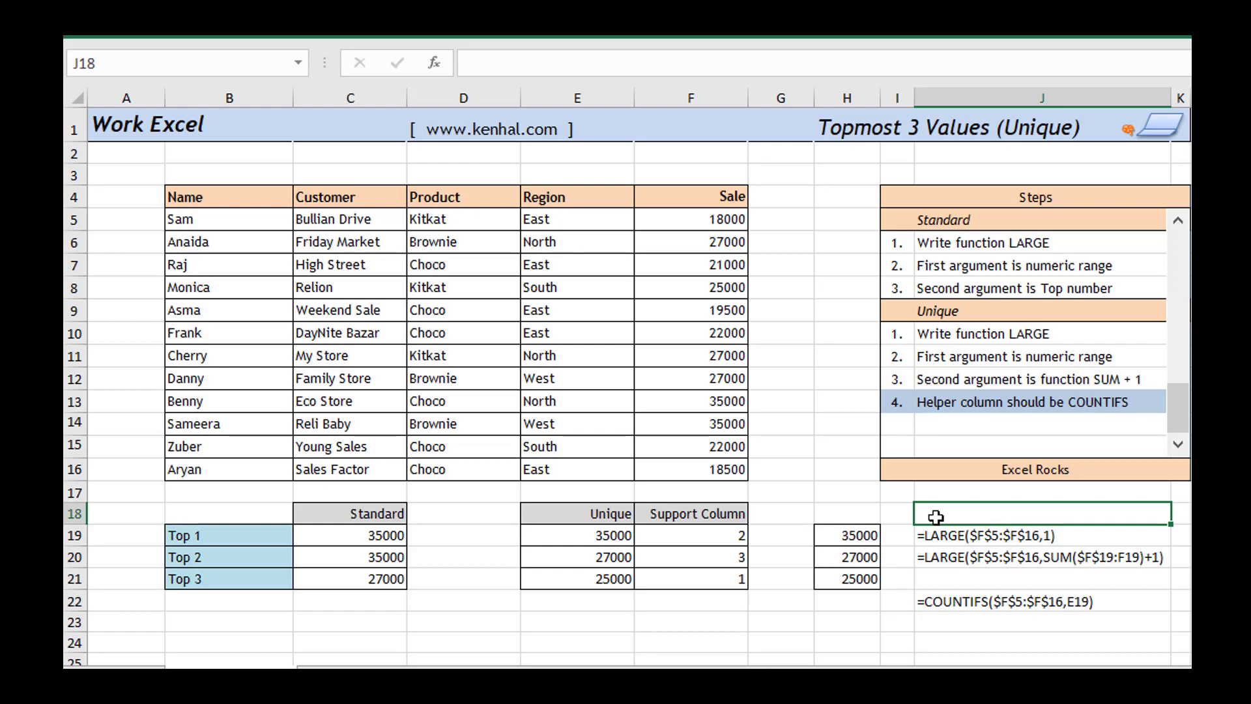
# Extend the Unique results to Top 5 by filling the B21 label and the E21:F21 formulas down through row 23
pyautogui.click(265, 583)
pyautogui.moveTo(294, 587); pyautogui.dragTo(292, 634)
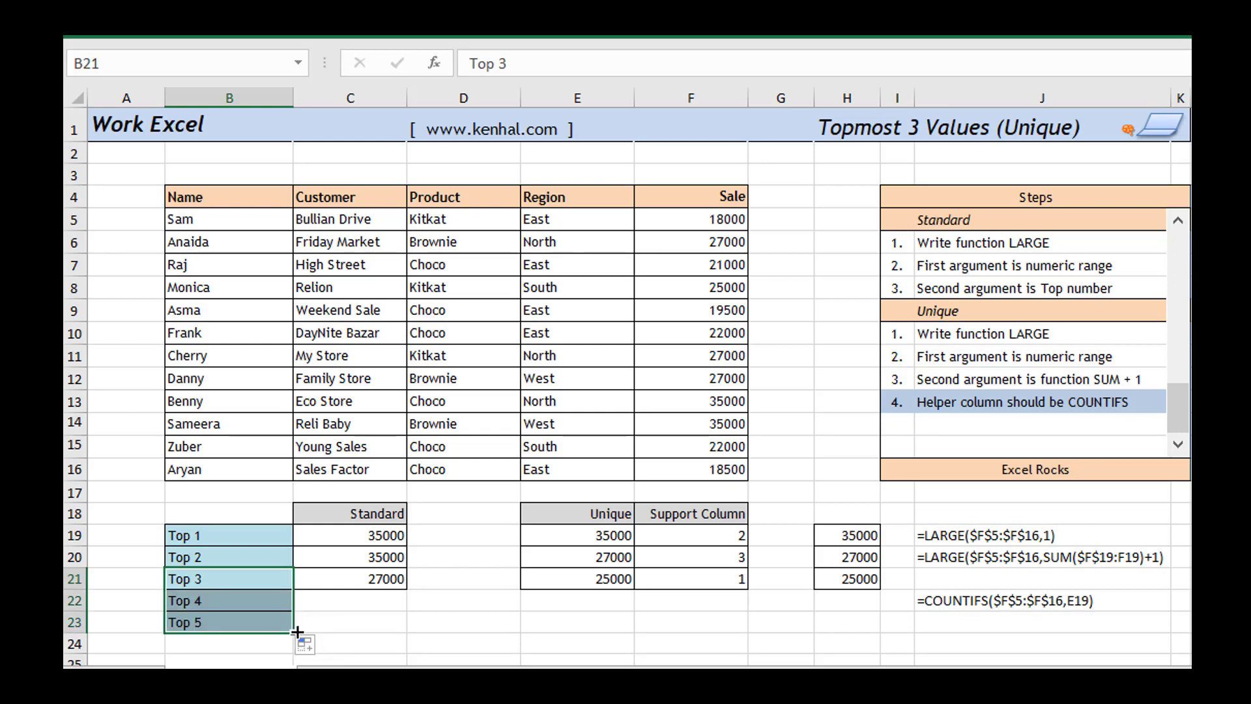
pyautogui.click(595, 585)
pyautogui.hotkey('shift', 'Right')
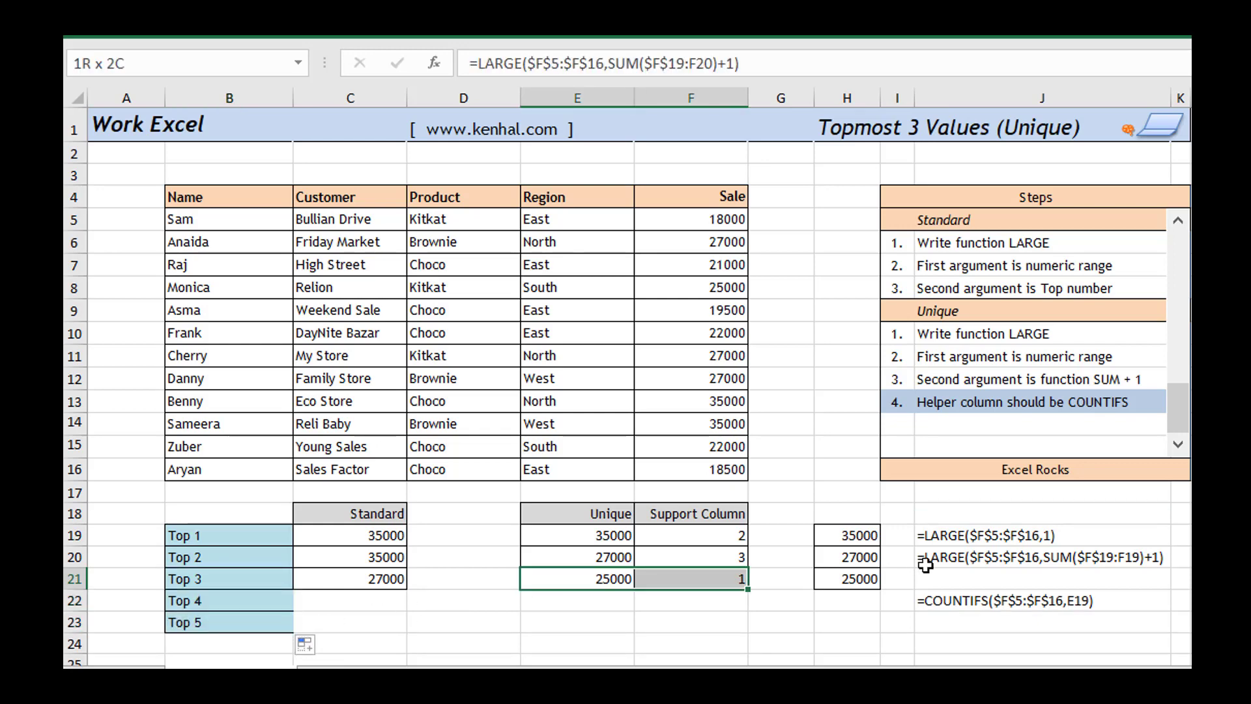
pyautogui.hotkey('shift', 'Down')
pyautogui.hotkey('shift', 'Down')
pyautogui.hotkey('ctrl', 'd')
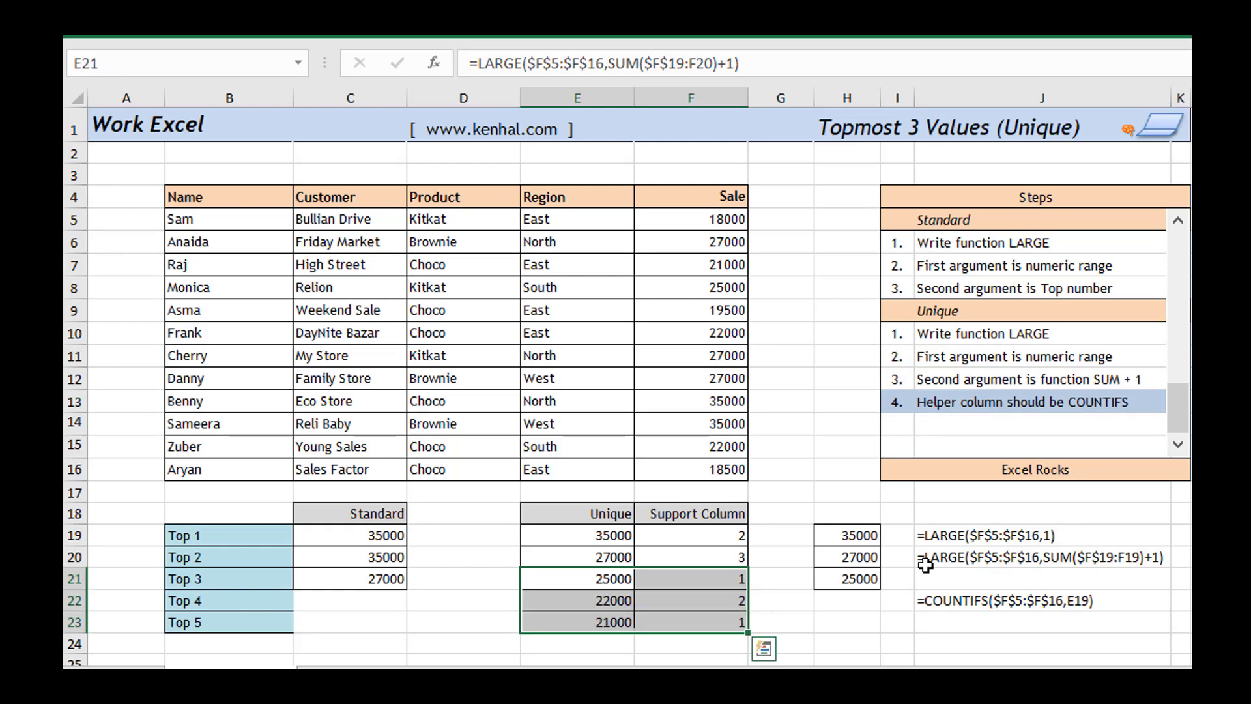
pyautogui.click(585, 539)
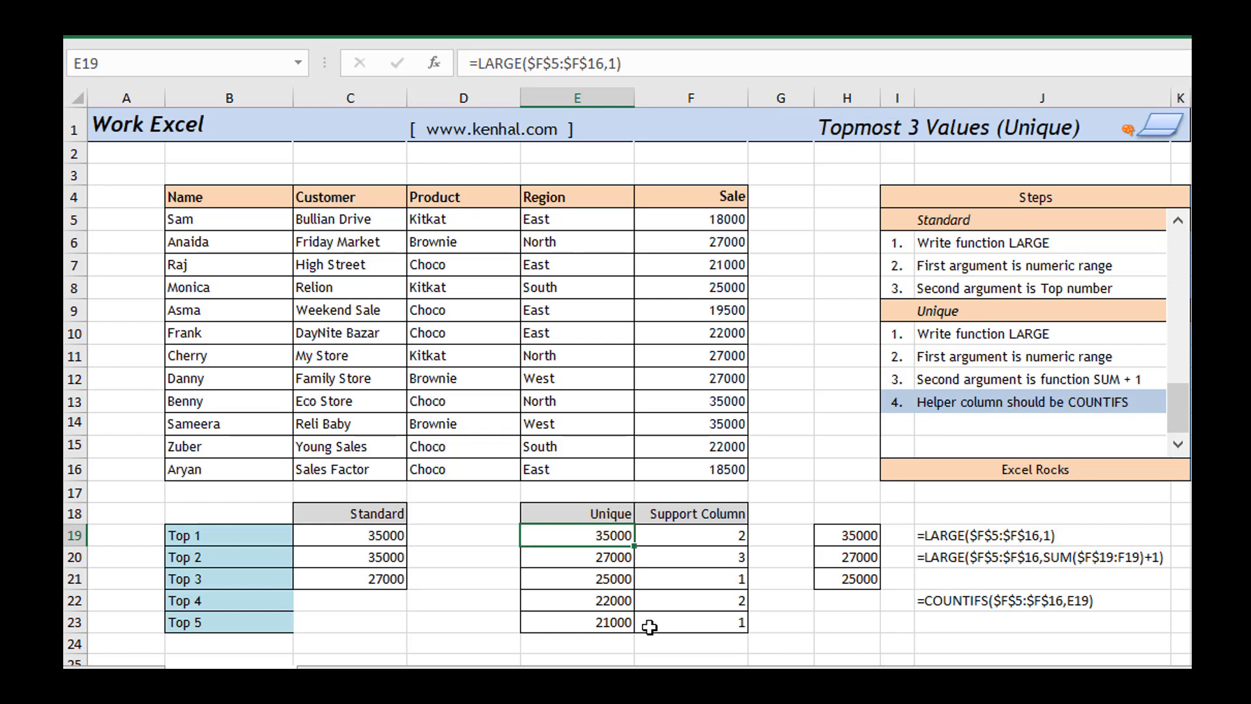